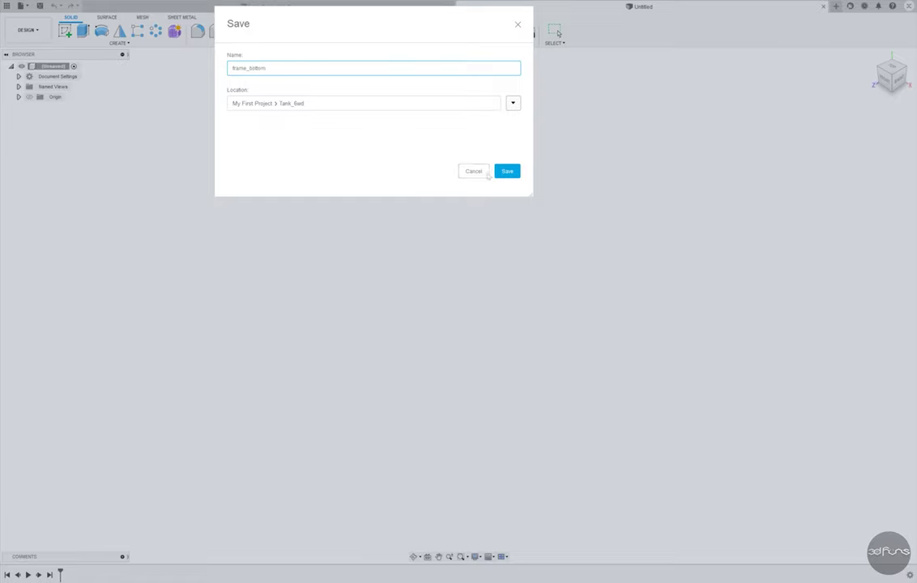
Step: Save the empty design as frame_bottom under My First Project > Tank_6wd
click(507, 171)
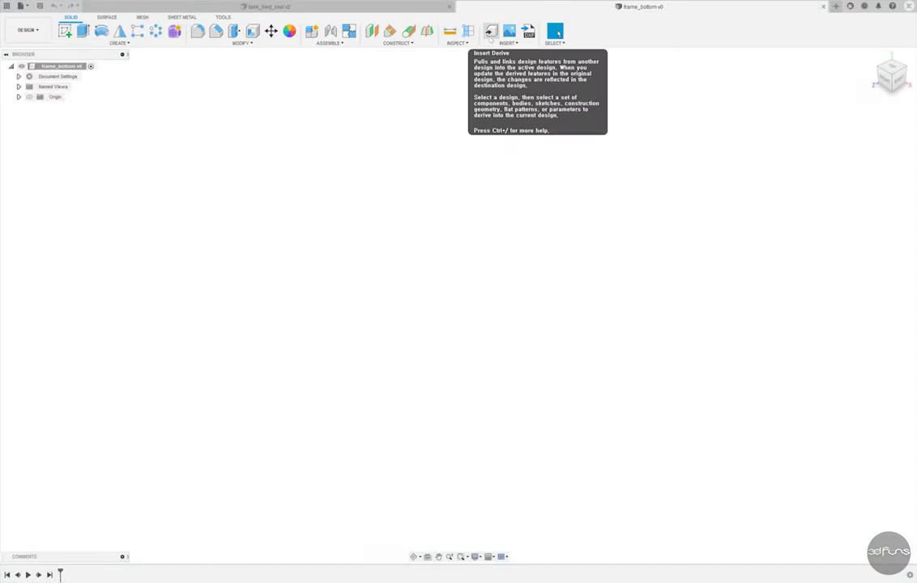
Step: Derive the skeleton sketches from tank_6wd_skel into frame_bottom as linked geometry
click(491, 30)
click(374, 281)
click(501, 370)
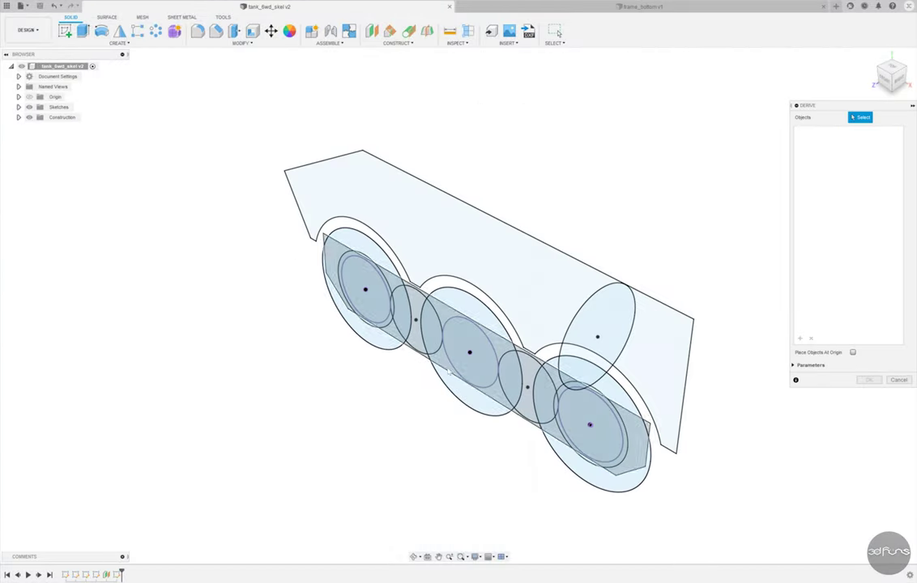
scroll(458, 389, up, 3)
click(550, 390)
scroll(550, 390, down, 2)
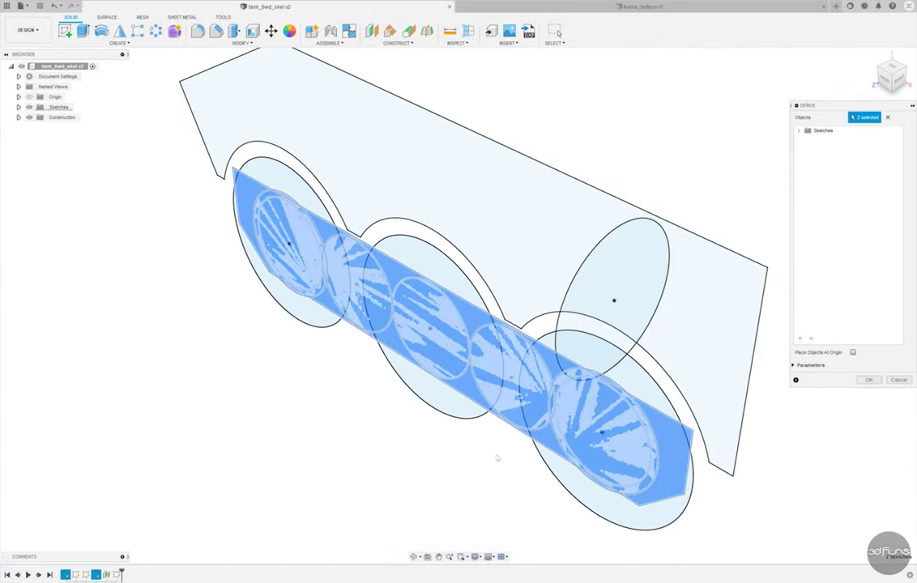
key(Return)
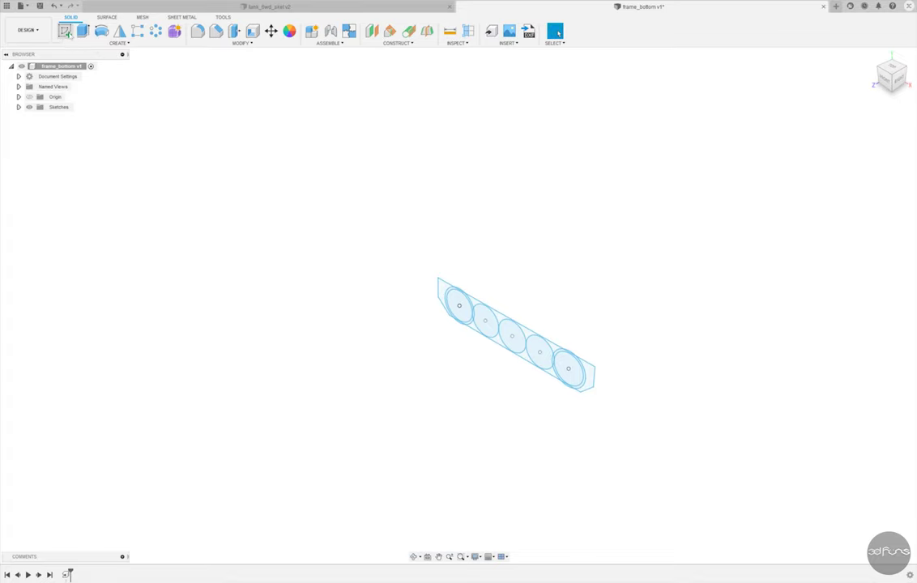
click(64, 31)
Step: Start a front-plane sketch and project the left and right wheel circles into it
click(442, 300)
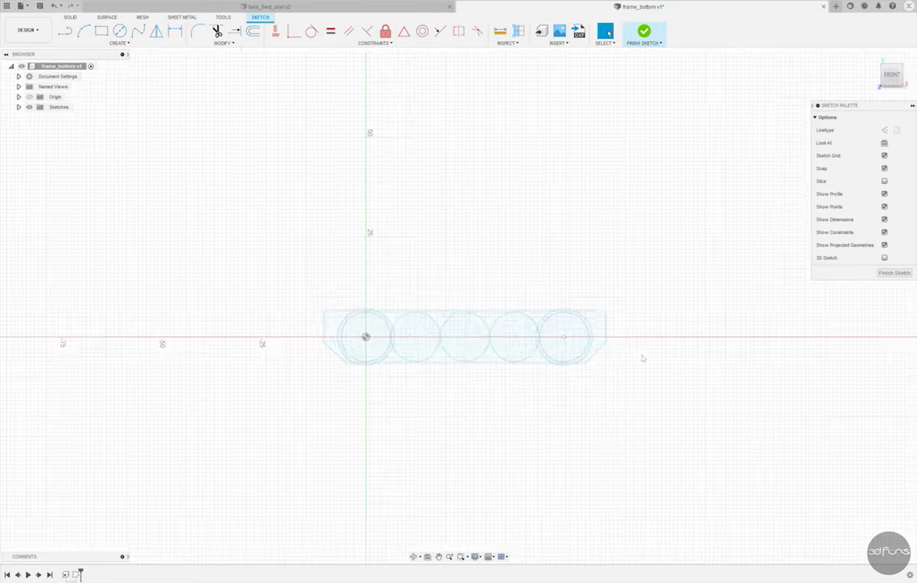
scroll(474, 395, up, 2)
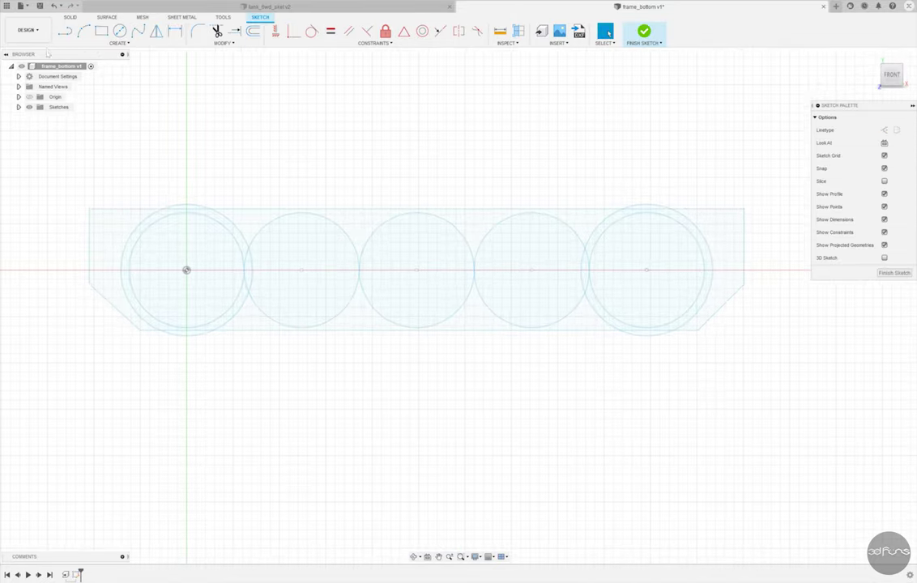
click(118, 43)
mouse_move(82, 194)
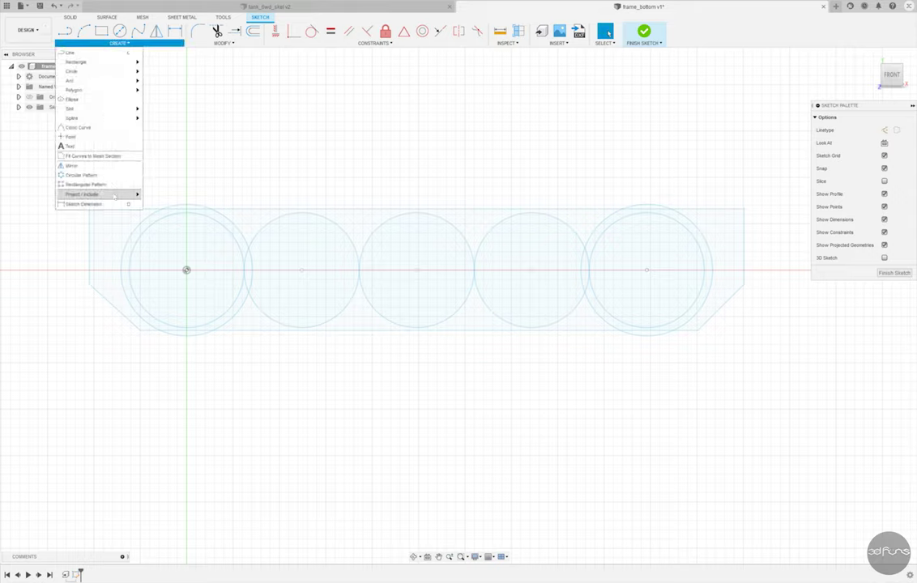
click(174, 194)
click(225, 232)
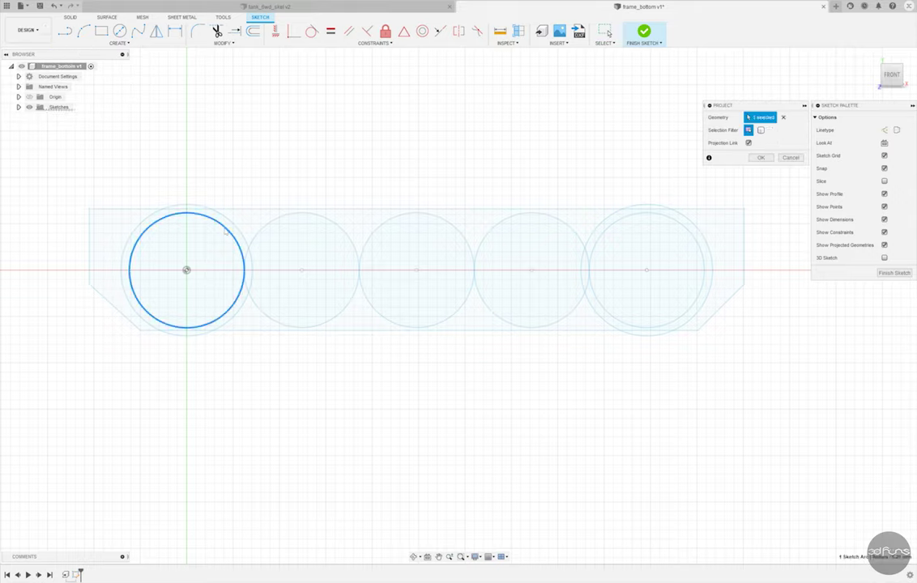
click(626, 219)
click(626, 222)
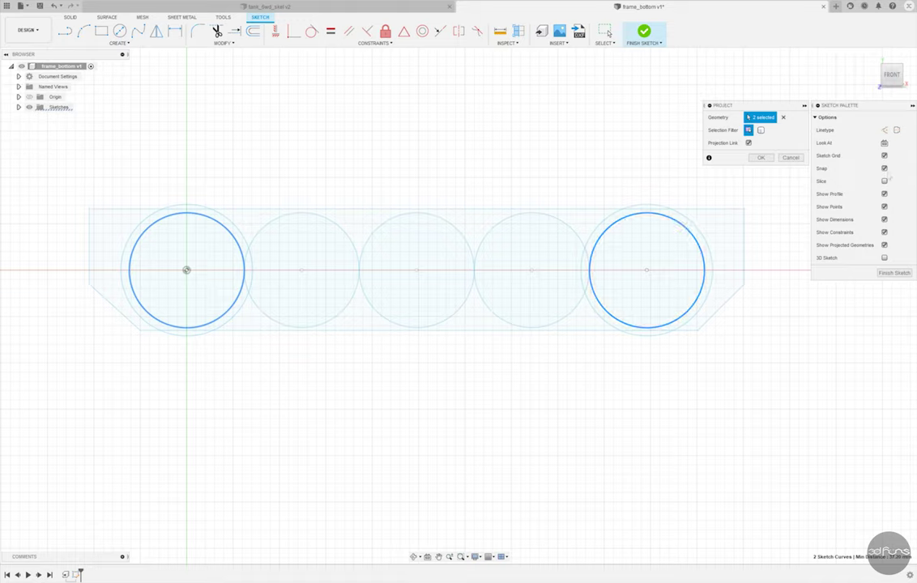
click(762, 158)
scroll(256, 286, up, 2)
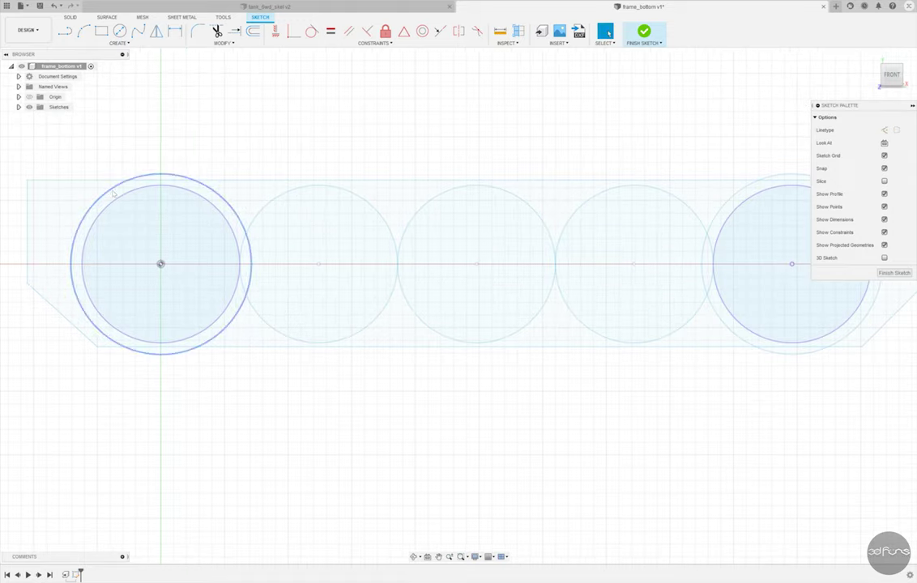
Step: Draw a Ø10.50 circle at the left wheel centre and a long thin strip rectangle
click(120, 31)
scroll(115, 357, up, 2)
click(175, 242)
key(Return)
key(r)
click(26, 298)
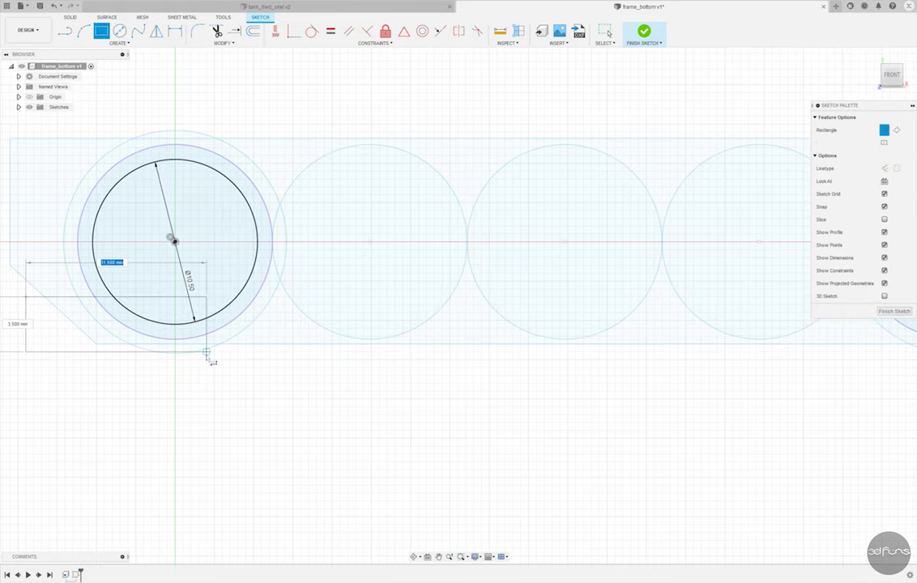
scroll(209, 361, down, 3)
click(638, 347)
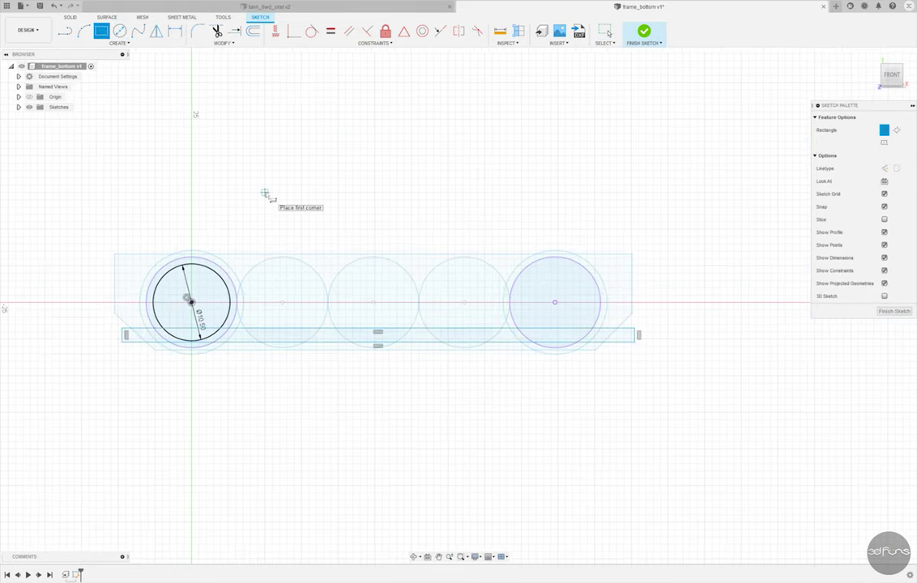
scroll(130, 356, up, 3)
key(Escape)
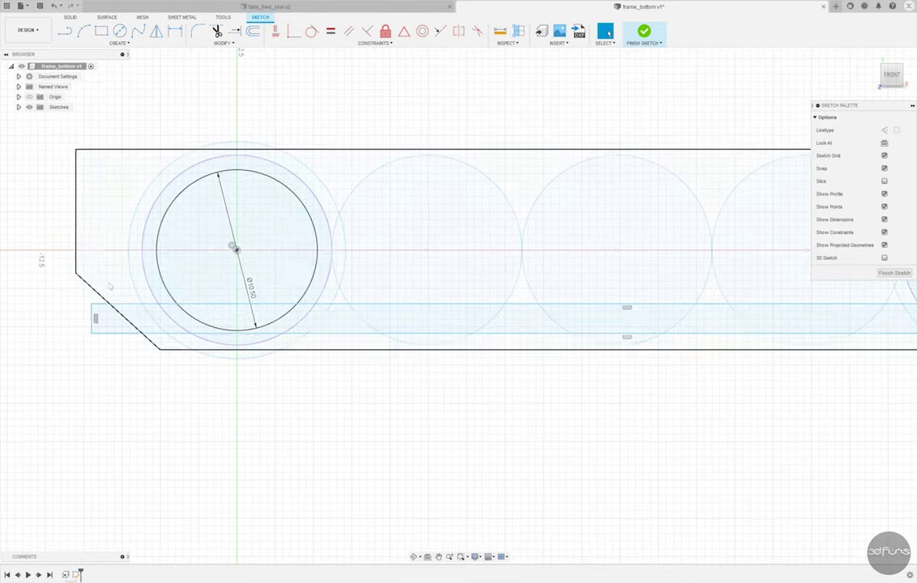
Step: Constrain the strip's bottom edge and dimension the strip height to 2 mm
click(293, 31)
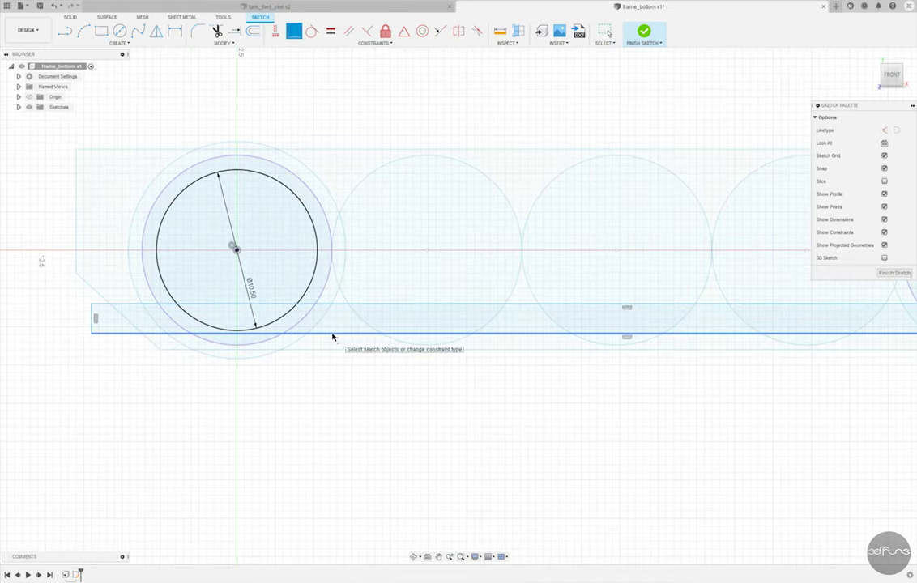
click(158, 331)
scroll(196, 409, down, 2)
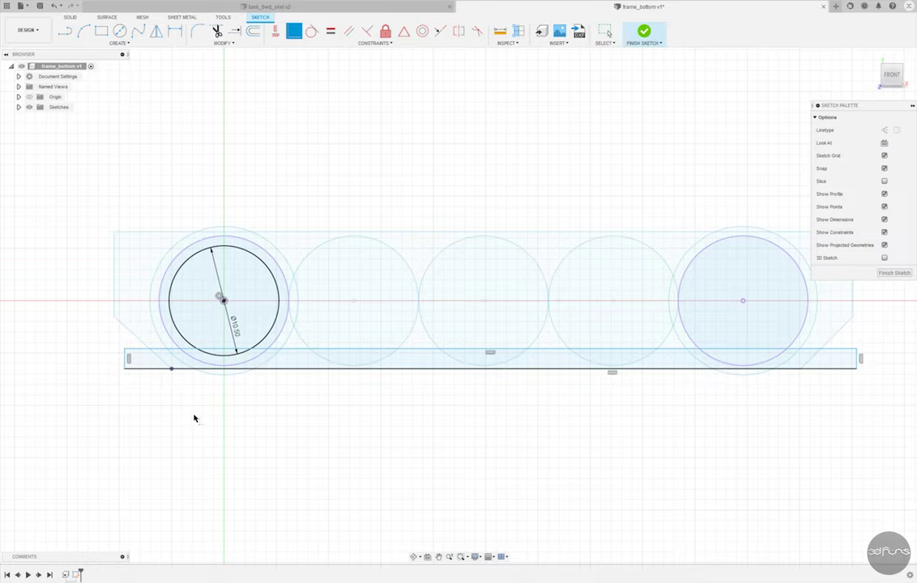
click(174, 32)
click(302, 370)
click(303, 350)
click(96, 352)
text(2)
key(Return)
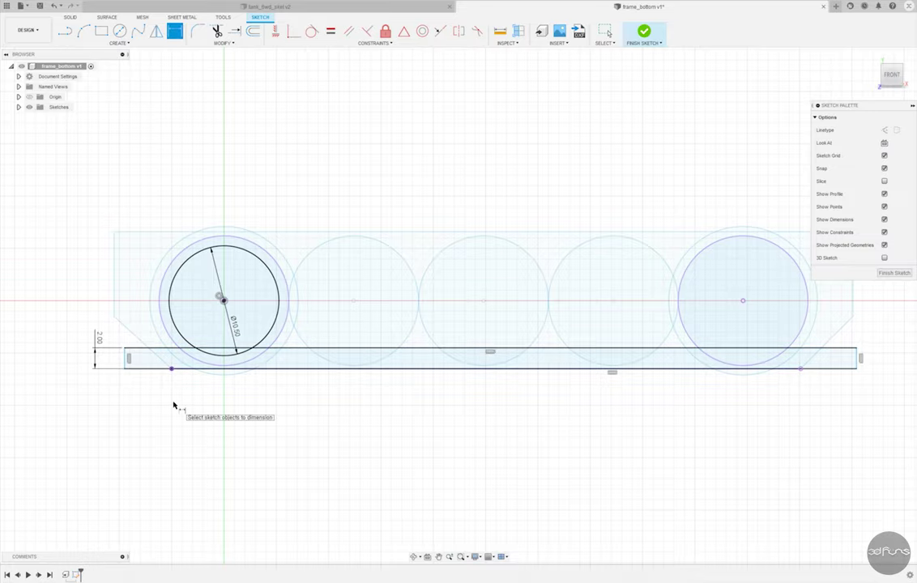
Step: Dimension the strip's left edge 6 mm from the left wheel centre
scroll(176, 354, up, 2)
scroll(265, 369, down, 1)
click(253, 294)
click(139, 362)
click(202, 179)
text(6)
key(Return)
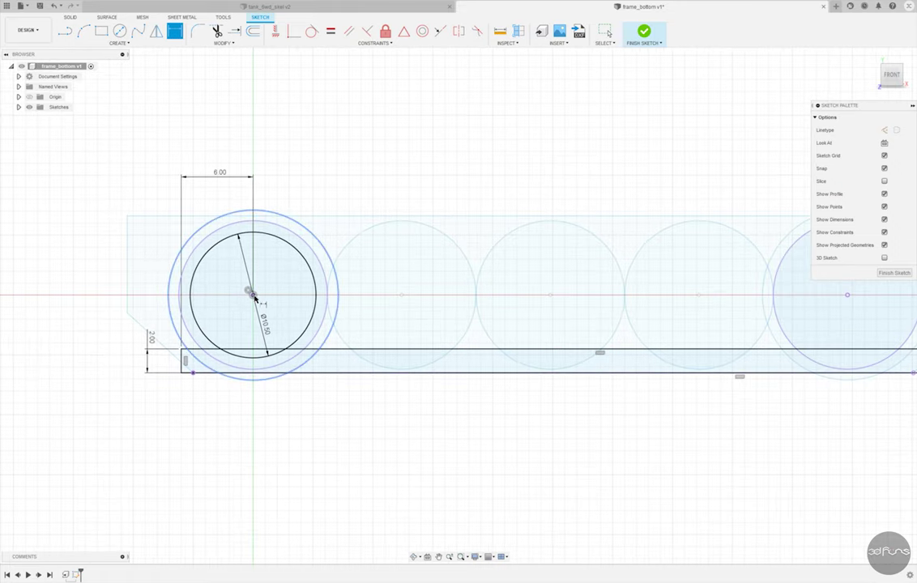
Step: Dimension the full strip length to 55.60 mm
scroll(245, 316, down, 2)
click(775, 350)
click(437, 219)
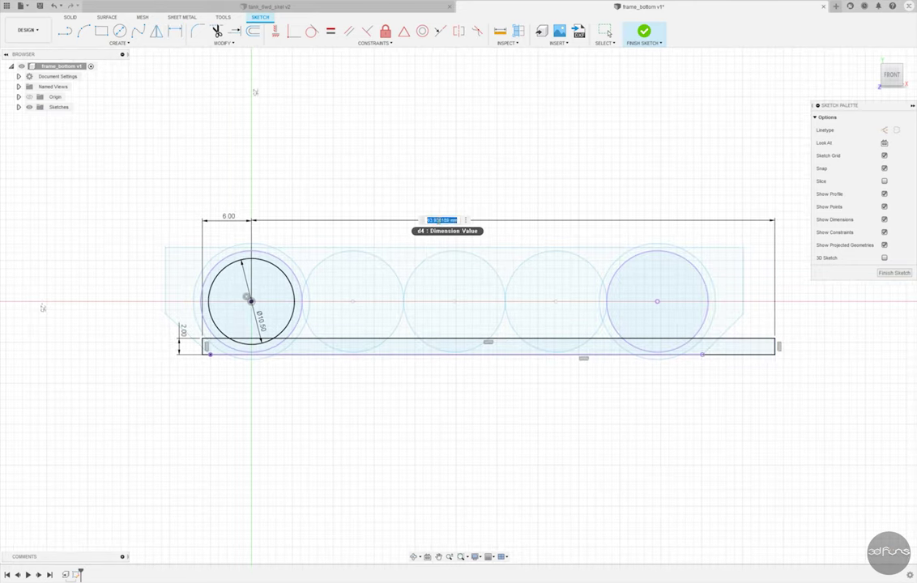
text(.6)
key(Return)
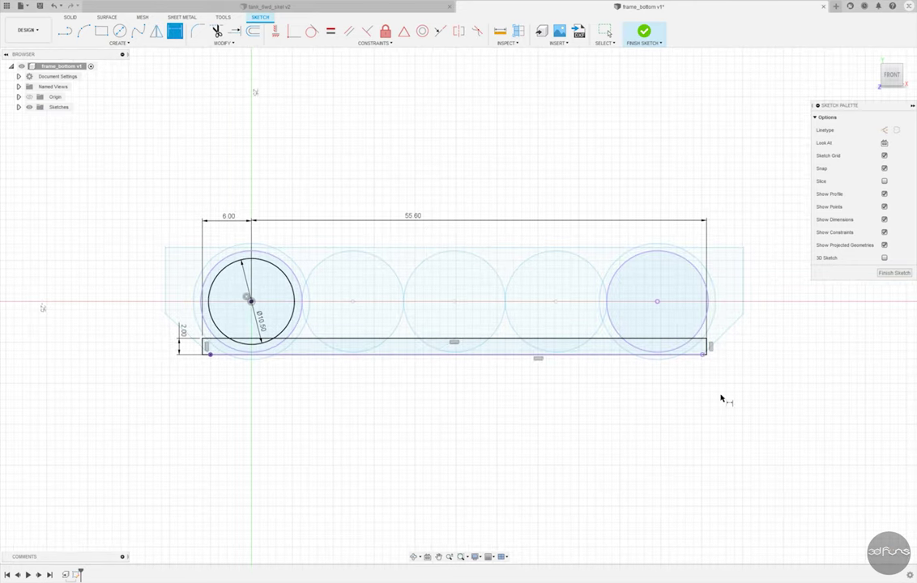
Step: Draw a circle at the right wheel centre and make it equal to the left Ø10.50 circle
click(119, 31)
click(658, 302)
click(613, 304)
key(Escape)
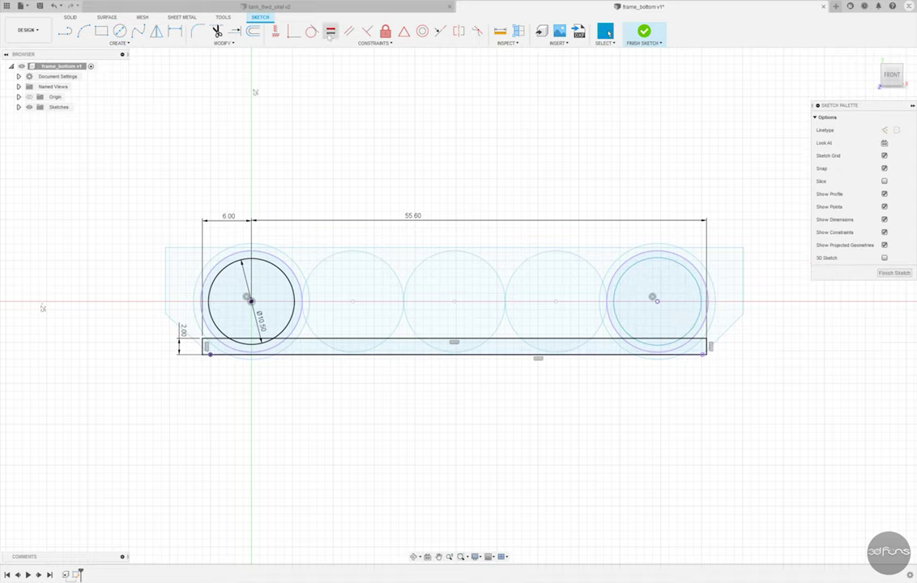
click(331, 31)
click(221, 271)
click(613, 301)
scroll(550, 333, up, 3)
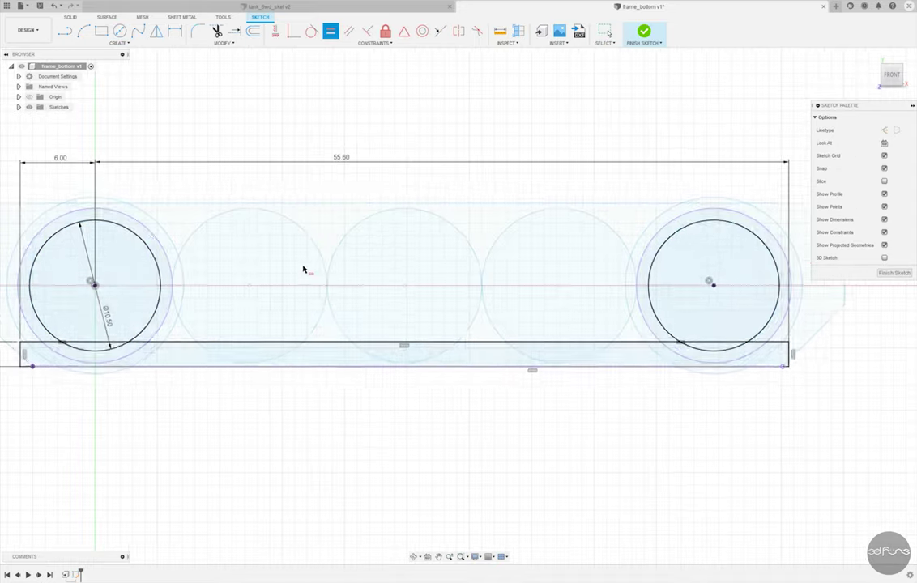
Step: Trim the upper parts of both wheel circles and finish the sketch
click(216, 31)
click(145, 243)
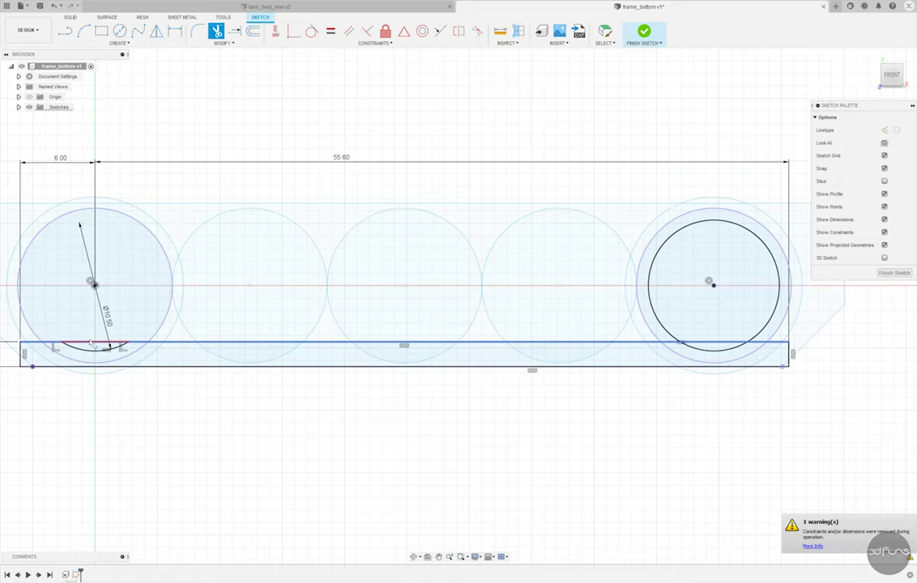
click(650, 271)
key(Escape)
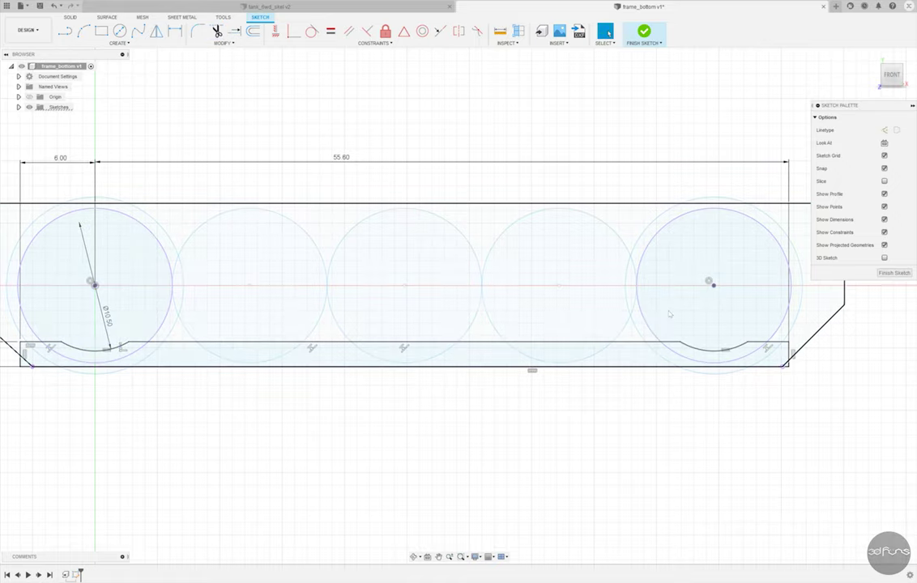
scroll(662, 279, down, 2)
click(644, 33)
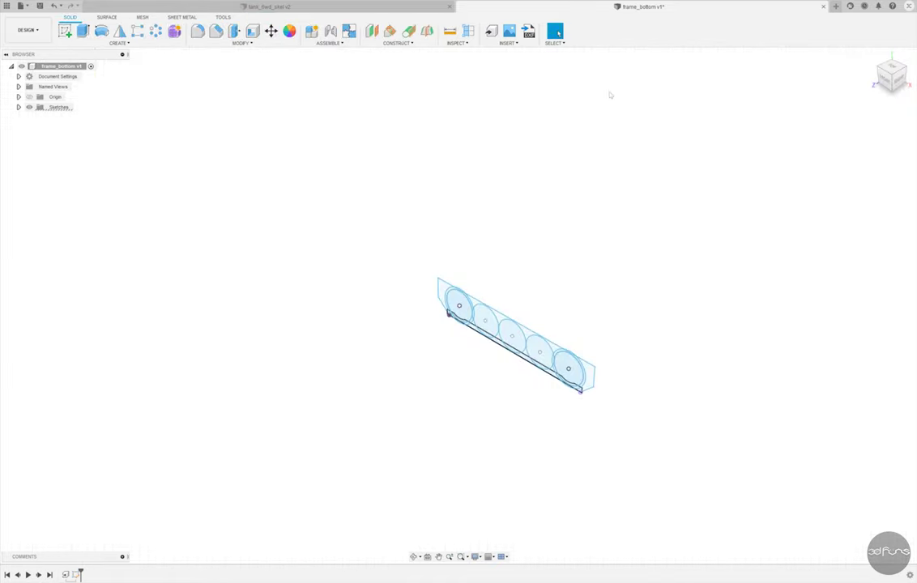
key(e)
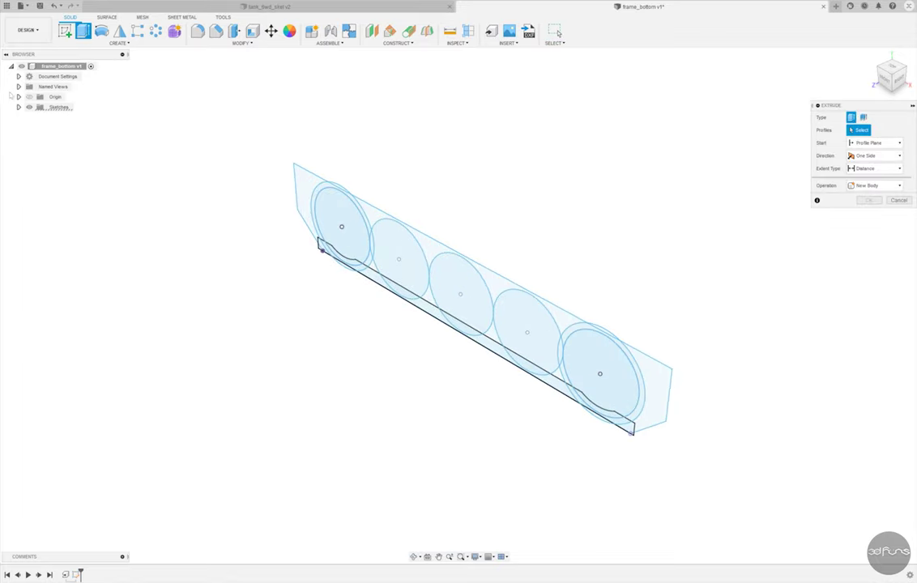
Step: Hide Sketch1 and Sketch3, show Sketch4, and zoom in on the strip profiles
click(19, 107)
click(36, 118)
click(37, 128)
click(36, 138)
click(381, 279)
scroll(384, 283, up, 3)
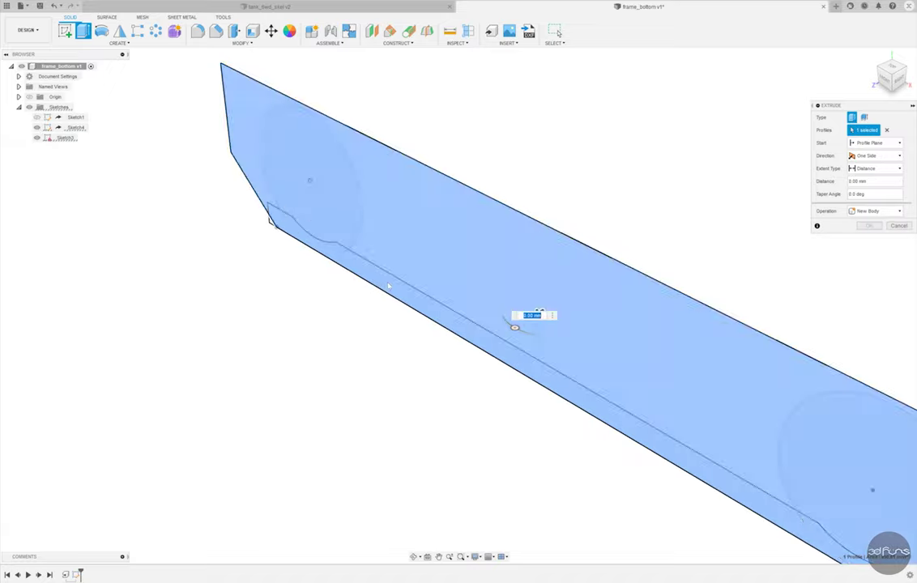
click(385, 283)
scroll(259, 219, up, 3)
scroll(241, 185, up, 2)
scroll(271, 205, up, 1)
Step: Extrude the lower strip and small arc profiles symmetrically by 22 mm
click(357, 264)
click(356, 187)
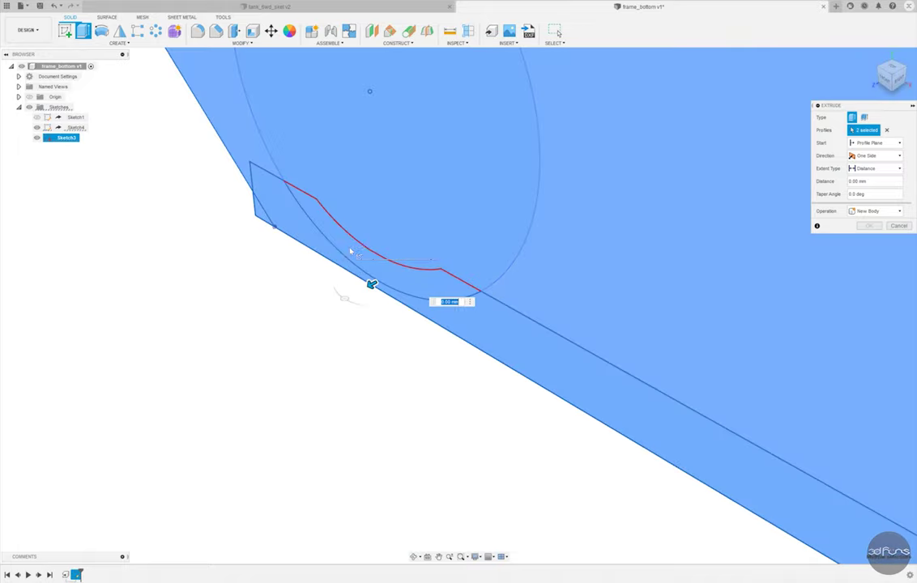
scroll(351, 252, down, 5)
scroll(551, 484, up, 4)
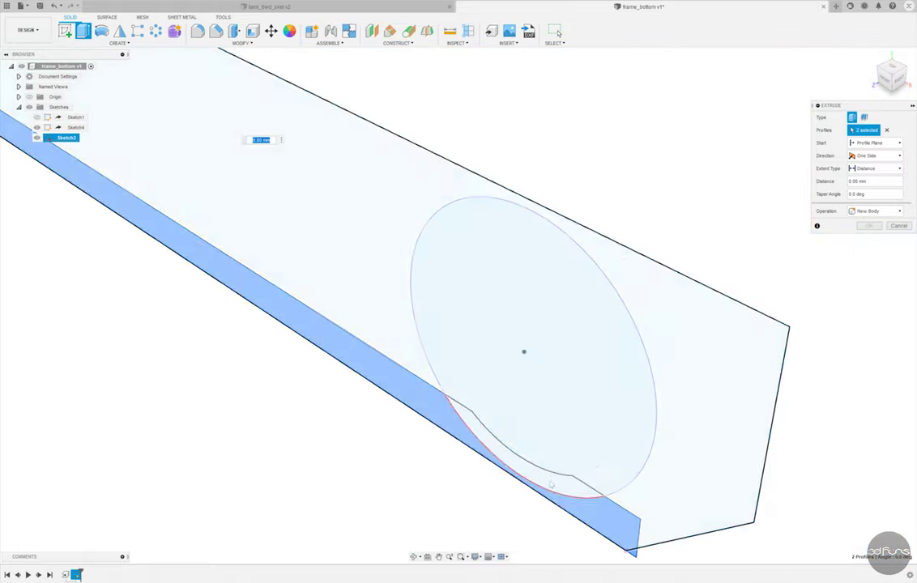
scroll(518, 474, down, 4)
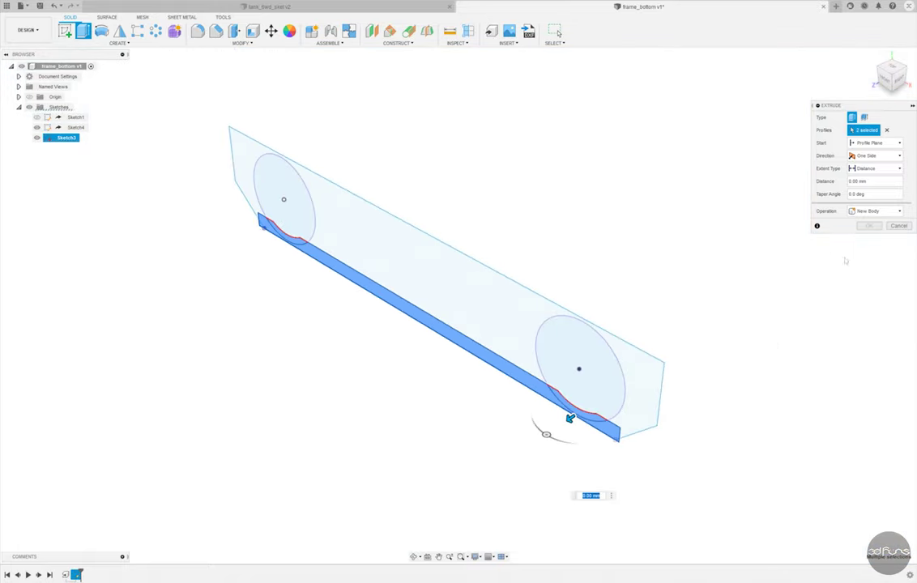
click(871, 185)
text(22)
click(869, 239)
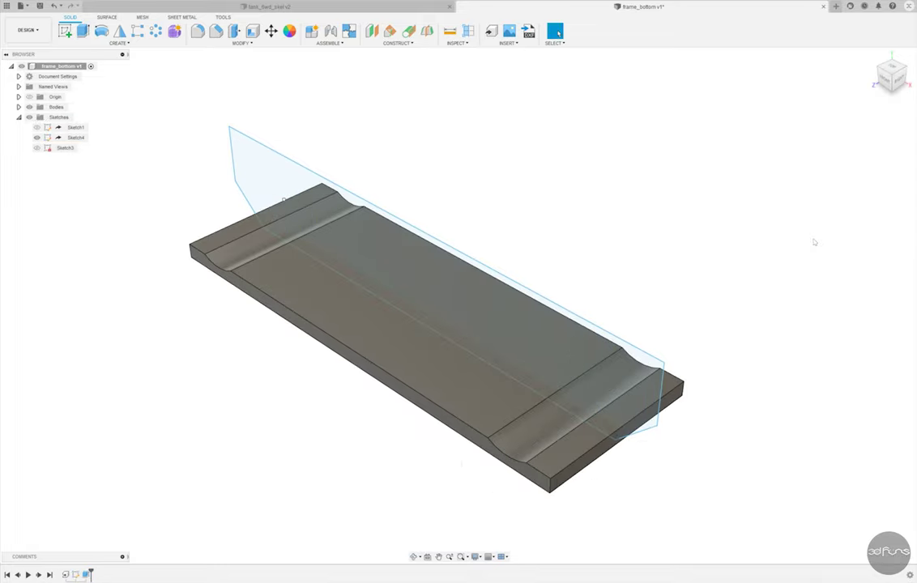
Step: Show Sketch1 again and start a new sketch on the plate's horizontal plane
shift+middle_drag(815, 241, 718, 268)
click(37, 127)
shift+middle_drag(236, 213, 306, 188)
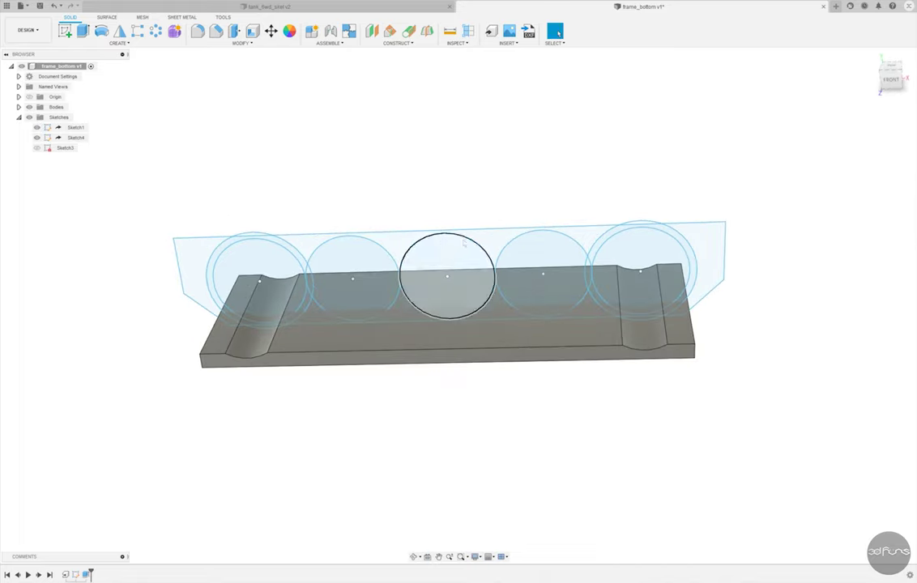
click(65, 30)
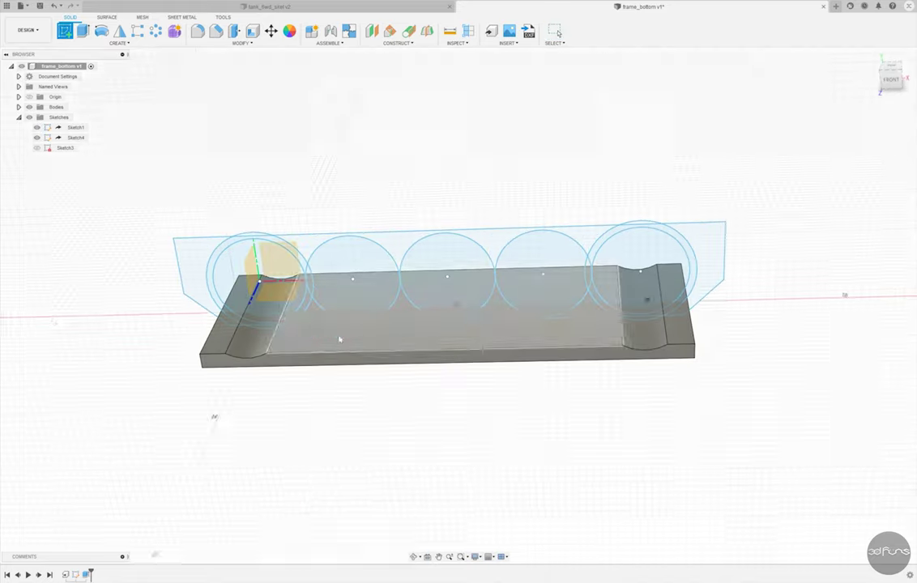
click(459, 347)
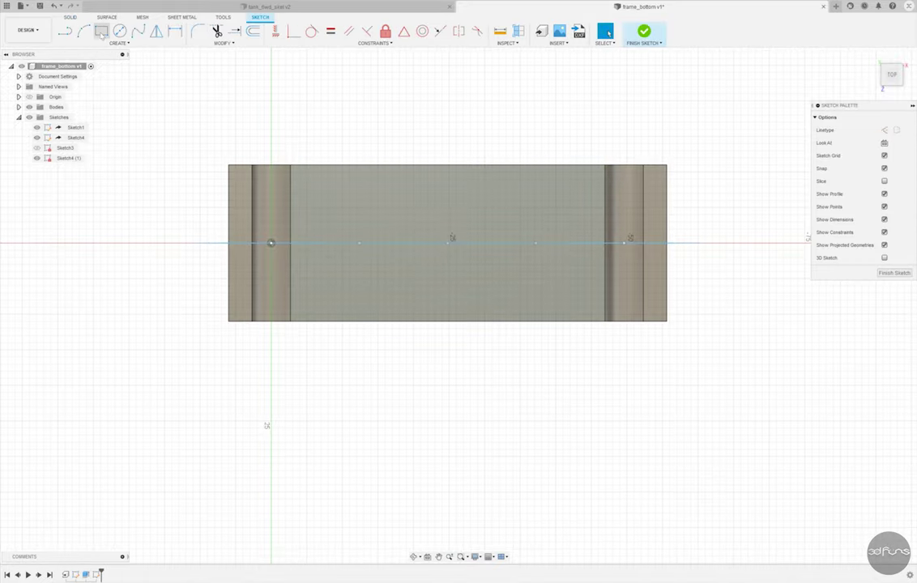
Step: Draw a 25.40 × 2.50 mm rectangle on the plate's top edge
click(101, 34)
click(361, 166)
text(25.4)
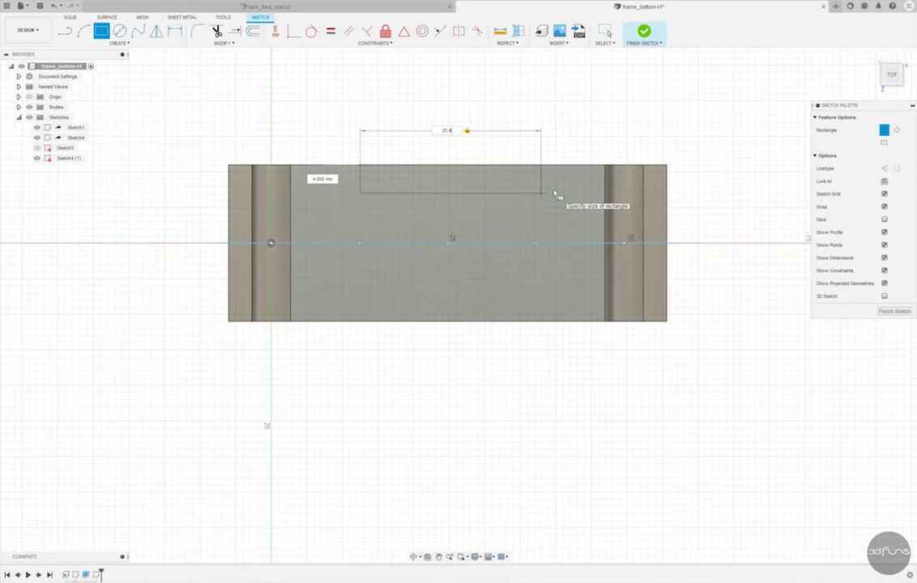
key(Return)
key(Escape)
click(540, 180)
key(d)
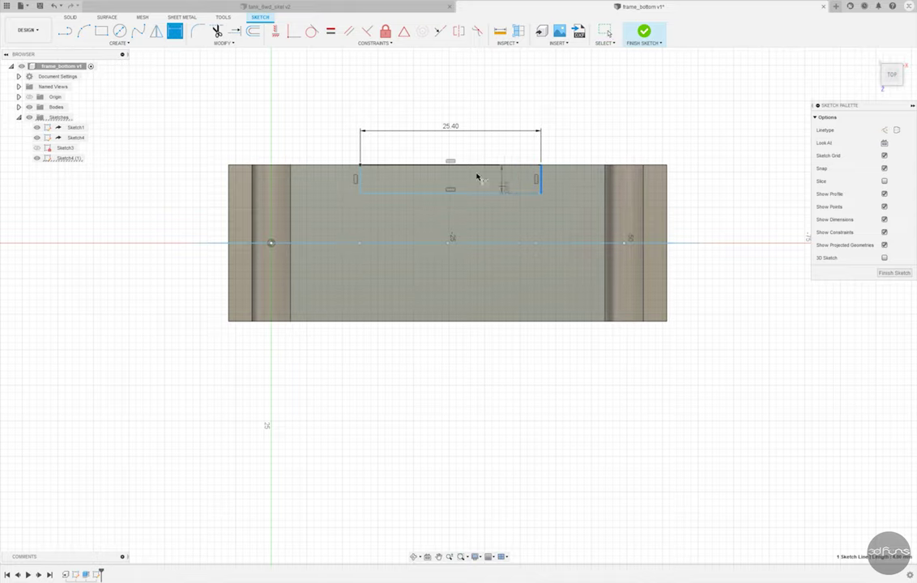
click(563, 185)
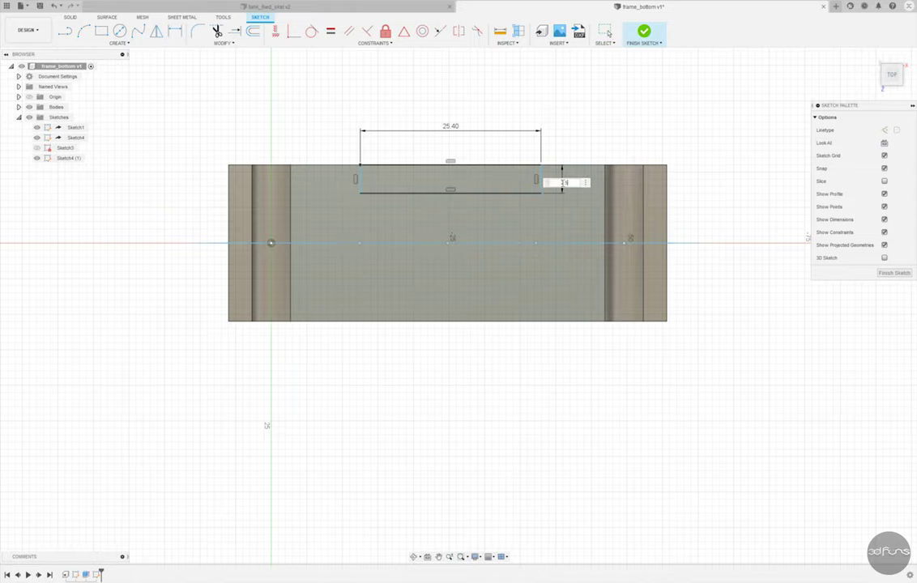
key(Return)
scroll(563, 180, up, 2)
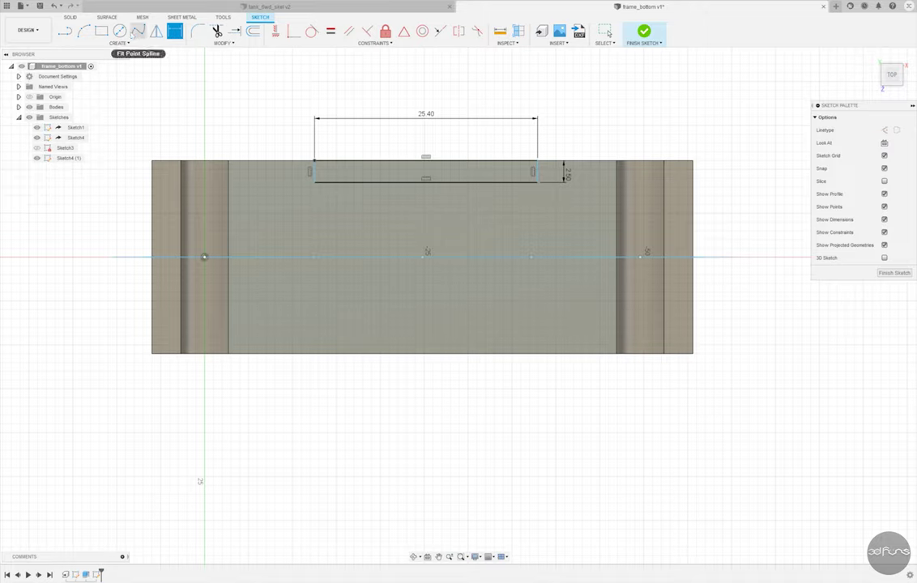
Step: Draw a 20 mm vertical line from the top edge's midpoint
click(65, 31)
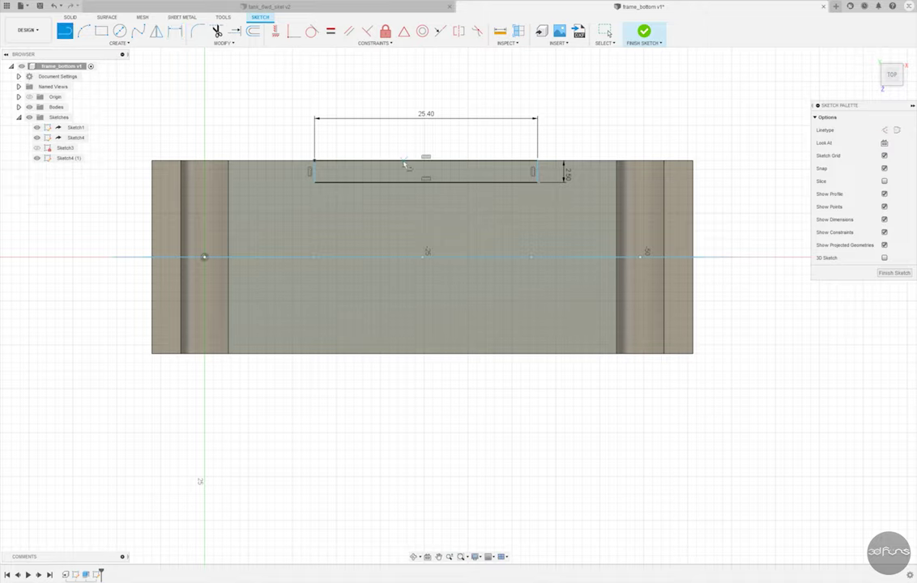
click(423, 159)
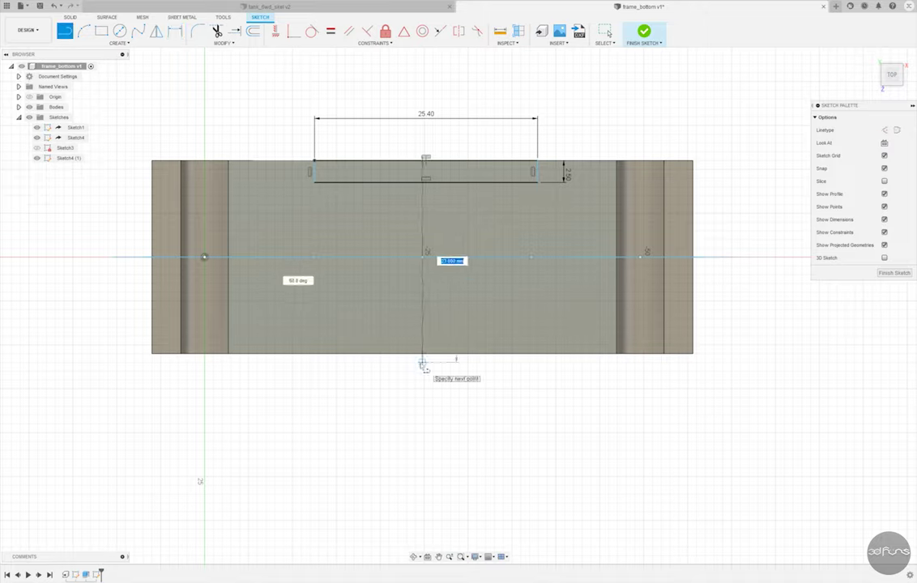
text(0)
key(Return)
key(Escape)
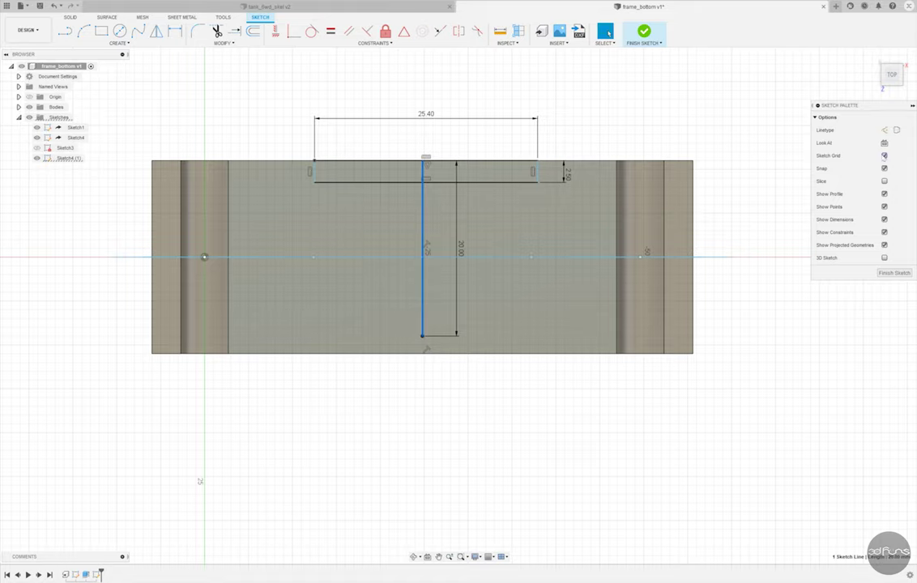
Step: Make the rectangle symmetric about the vertical line, undoing a misplaced first attempt
click(459, 31)
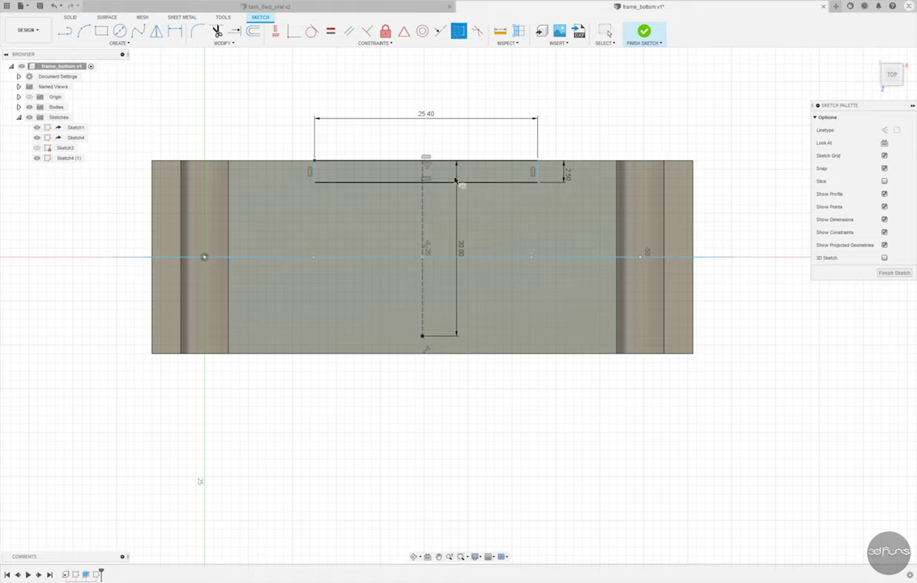
click(316, 162)
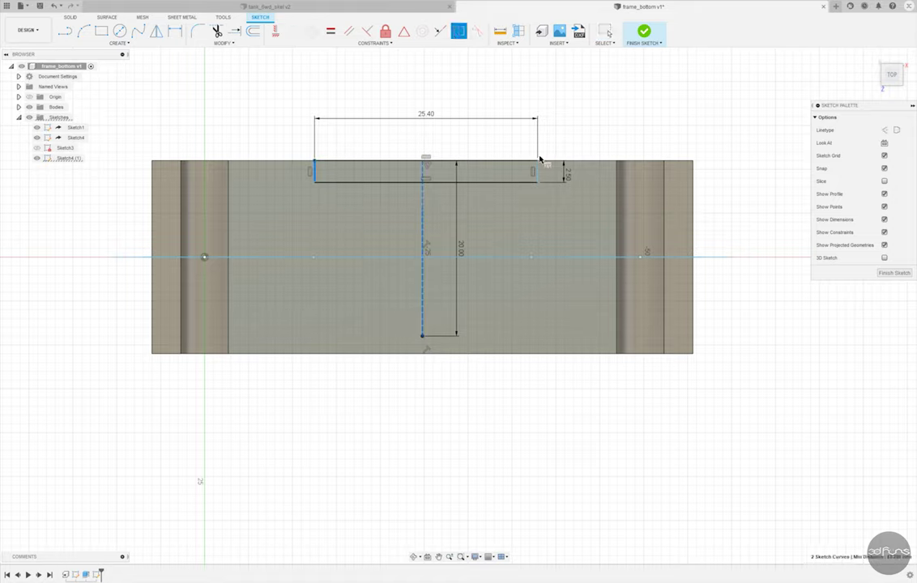
click(538, 158)
click(59, 5)
click(54, 7)
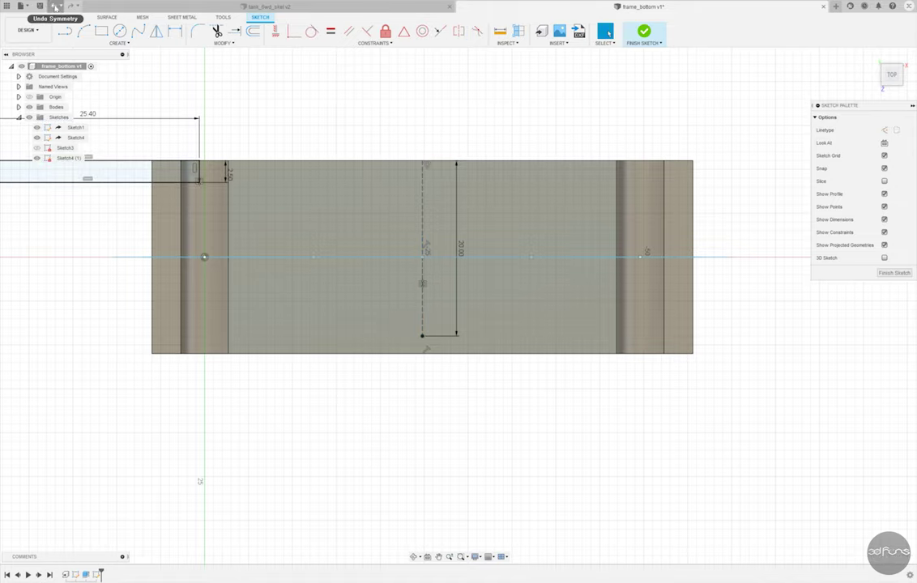
click(315, 161)
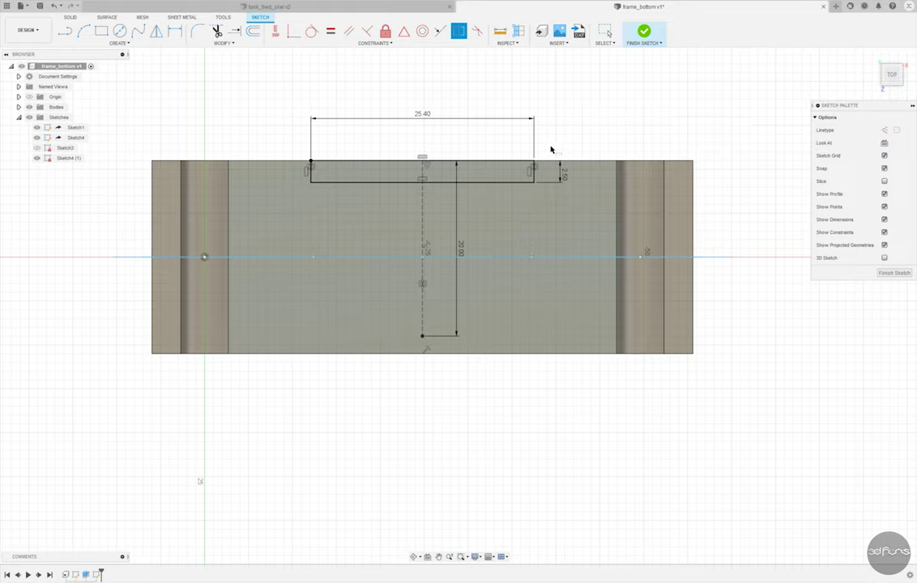
click(422, 182)
Step: Mirror the rectangle about the horizontal centreline to the bottom edge and finish the sketch
drag(292, 143, 564, 210)
click(156, 31)
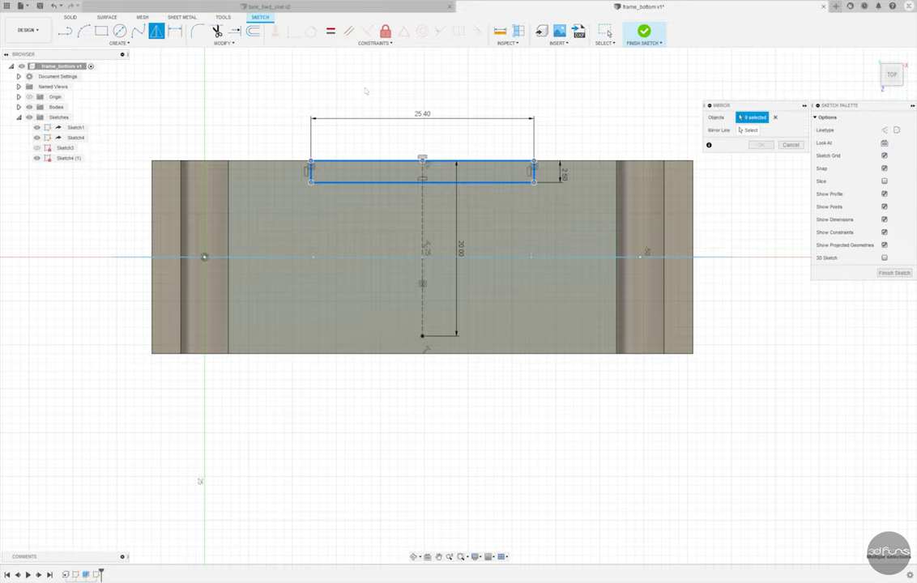
click(750, 130)
click(200, 258)
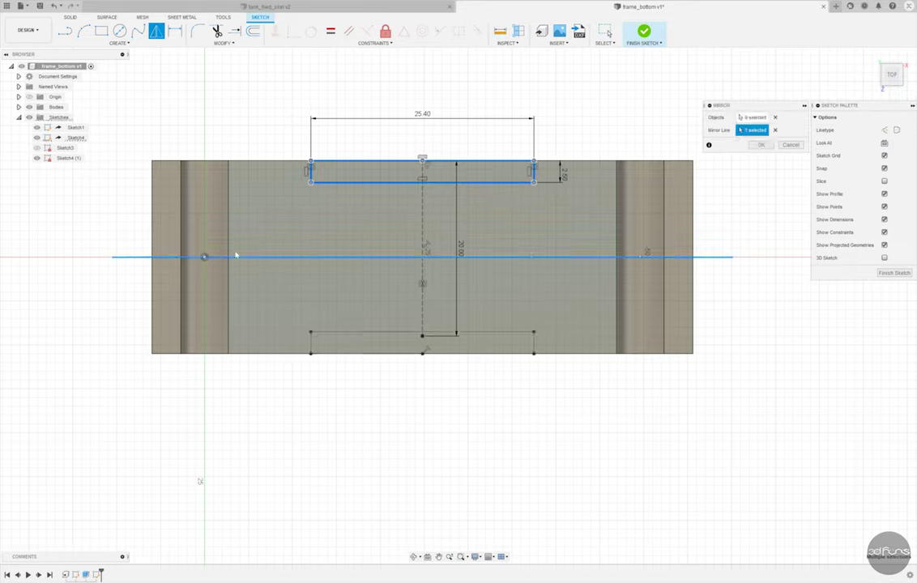
click(762, 145)
click(644, 32)
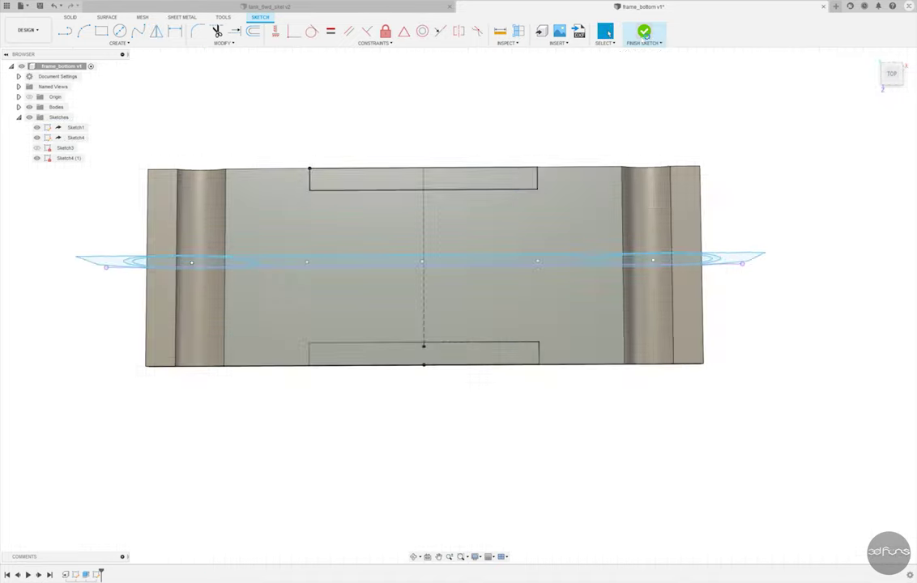
key(e)
click(440, 350)
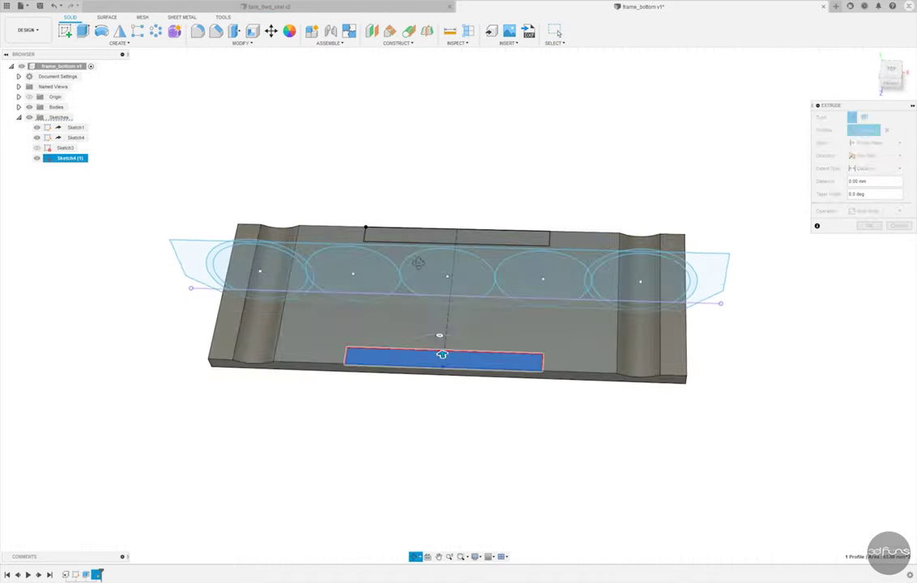
Step: Cut both rectangle profiles through the whole plate with extent All
click(454, 225)
drag(454, 225, 458, 316)
click(875, 168)
click(866, 194)
click(869, 238)
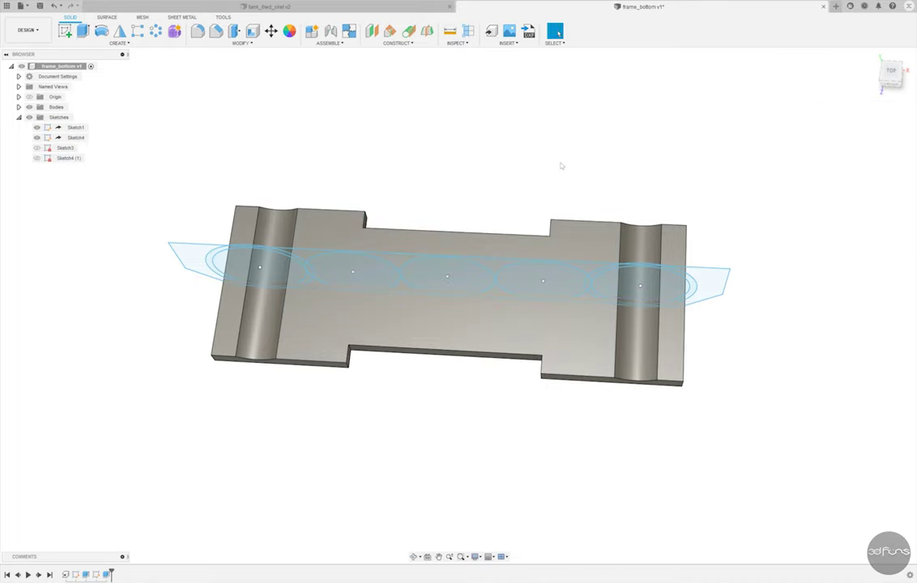
Step: Reopen the notch sketch from the timeline, adjust one of its dimensions, and finish it
right_click(86, 575)
click(113, 430)
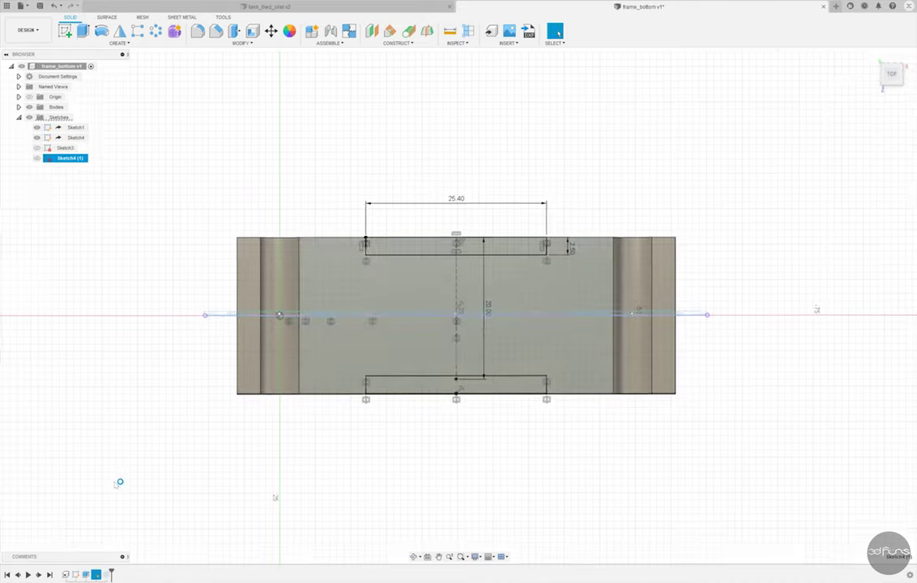
click(569, 252)
key(Return)
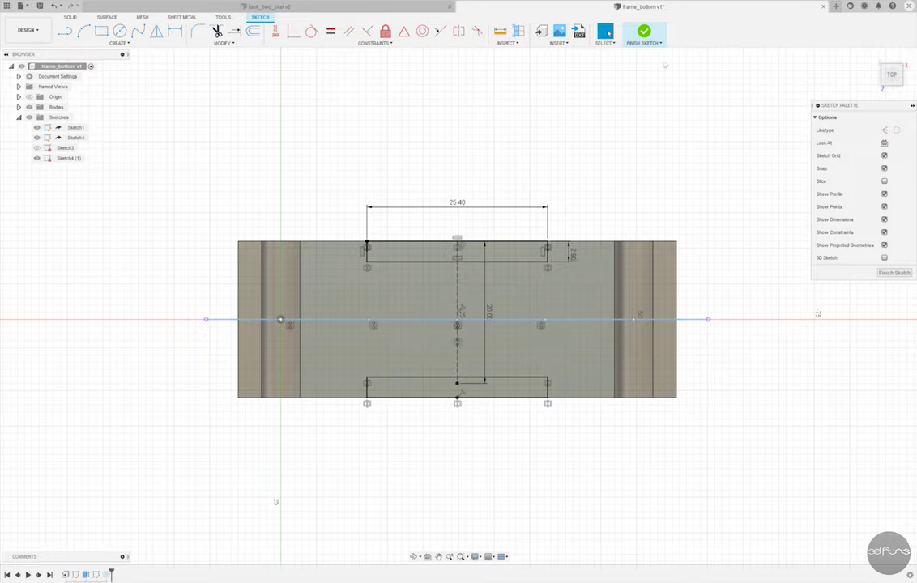
click(644, 32)
shift+middle_drag(626, 125, 616, 137)
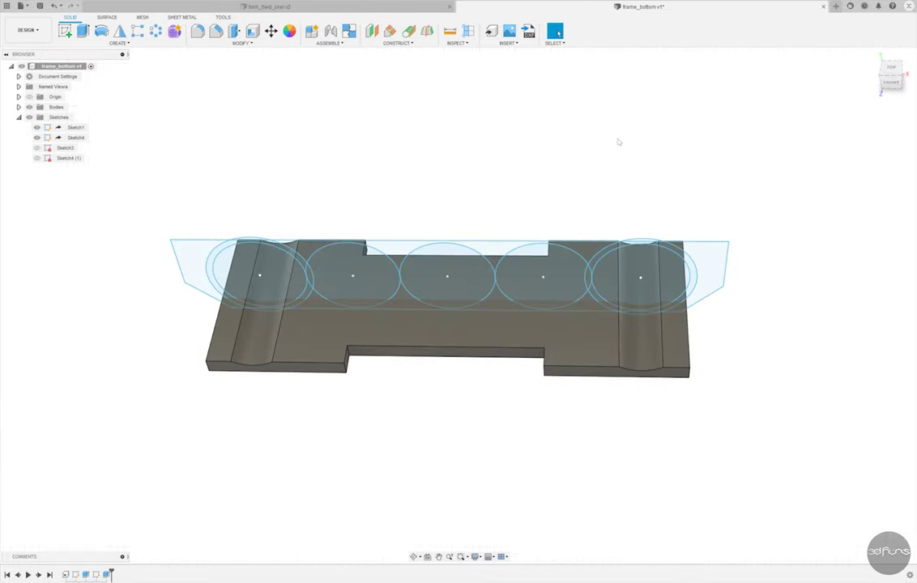
click(64, 31)
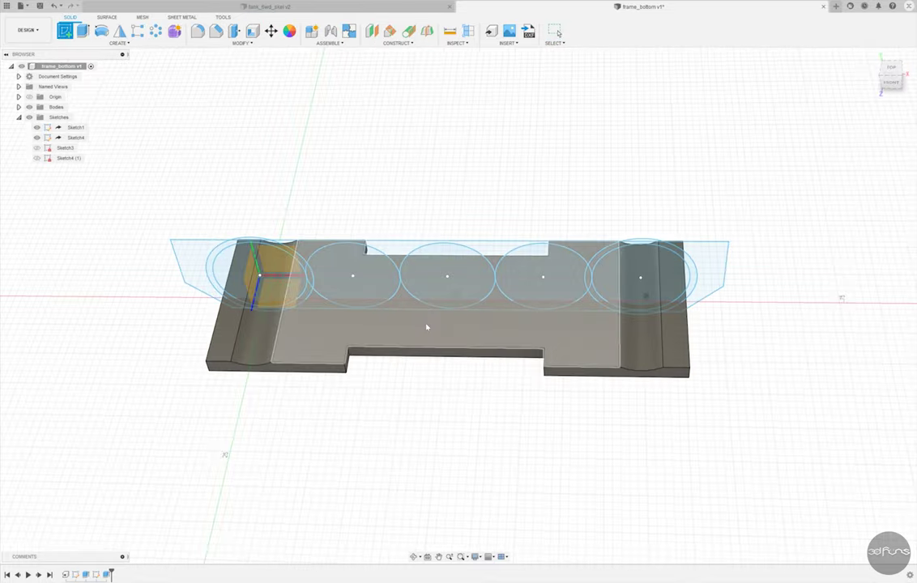
Step: Start a sketch on the inner floor face and draw an outer and an inner rectangle
click(424, 321)
click(98, 30)
click(285, 200)
click(623, 346)
click(297, 223)
click(601, 322)
key(Escape)
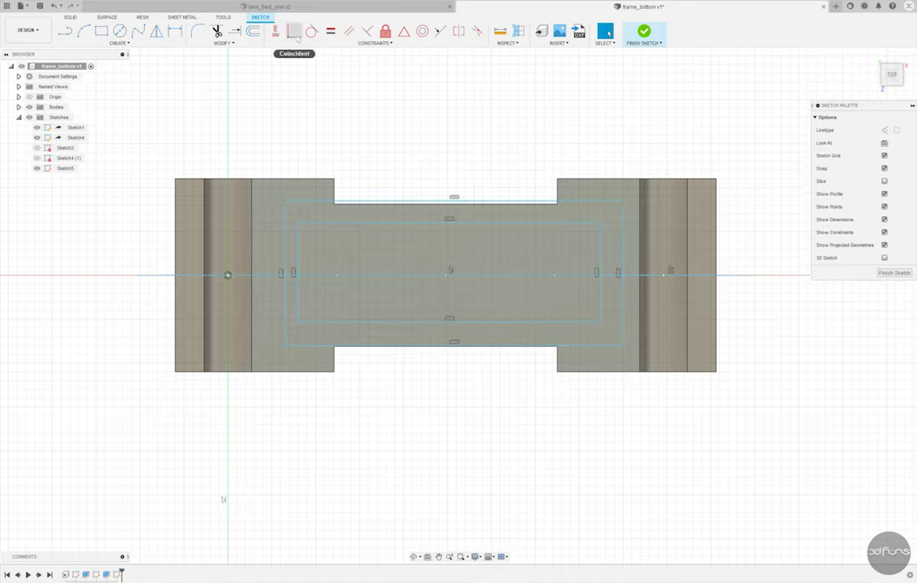
Step: Make the outer rectangle's bottom edge coincident with the body edge
click(294, 32)
scroll(381, 213, up, 2)
scroll(318, 205, up, 1)
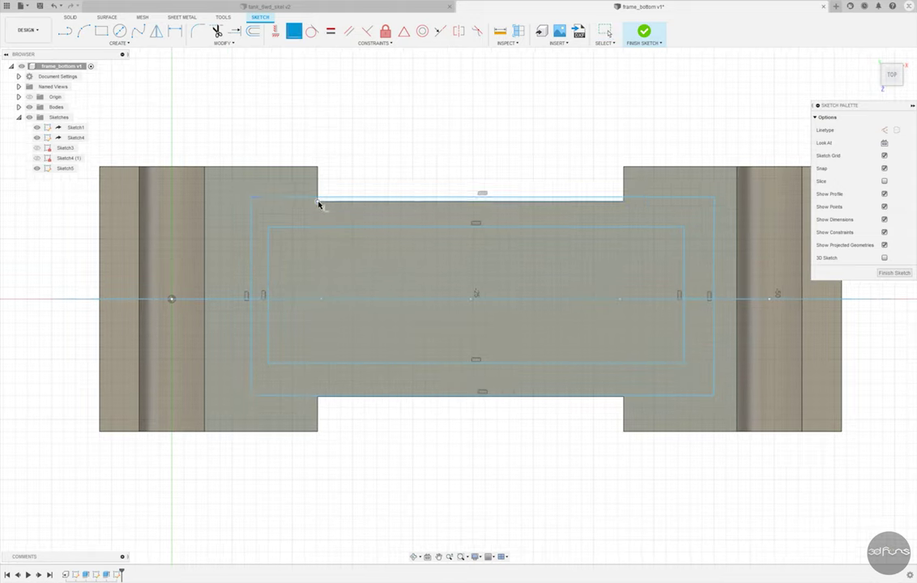
click(317, 398)
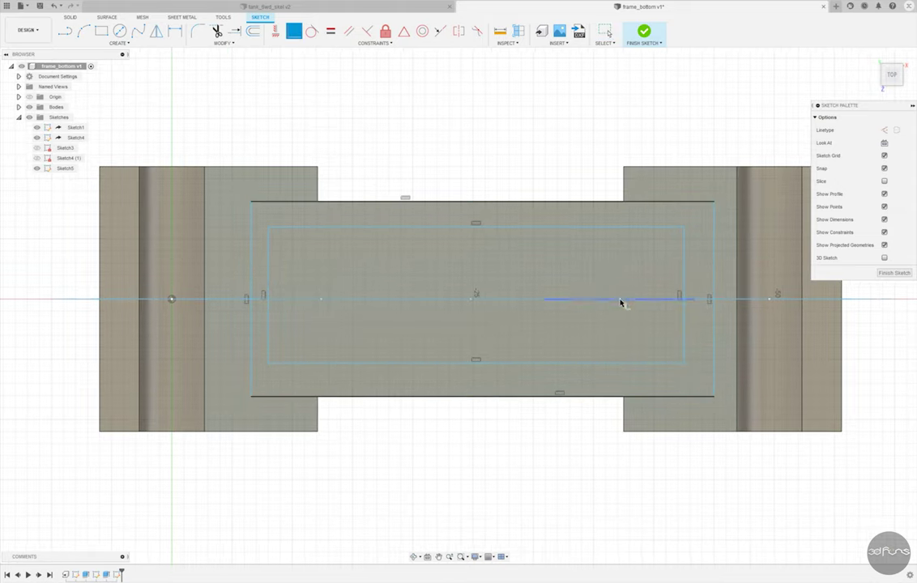
click(714, 322)
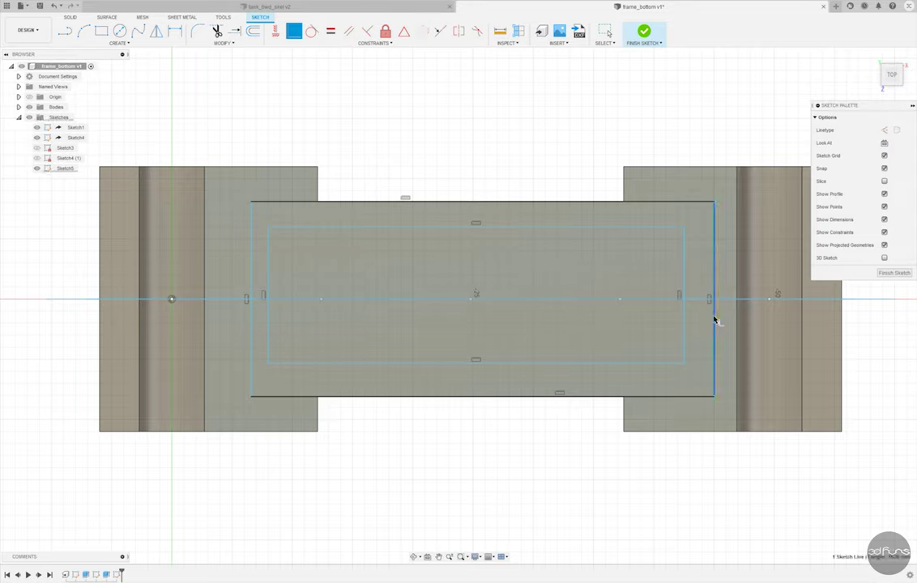
click(174, 32)
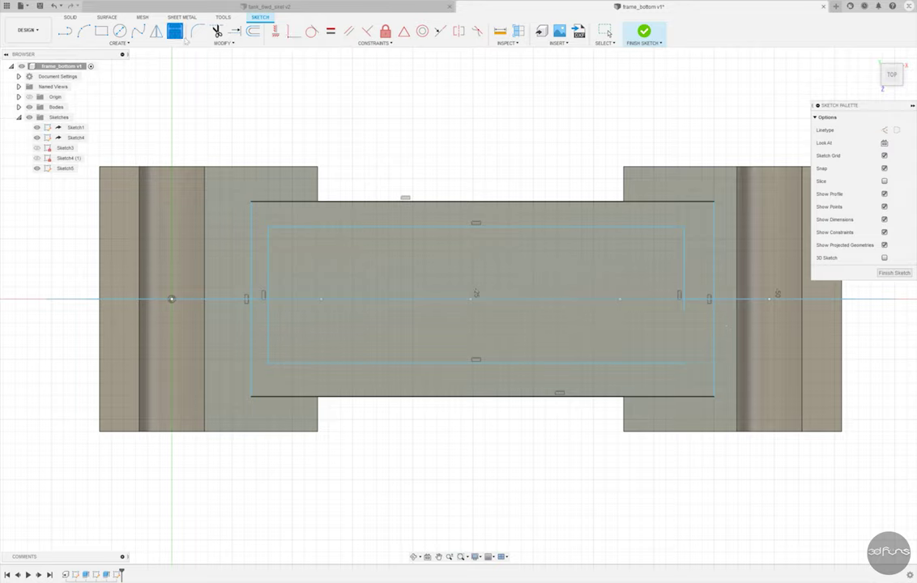
click(713, 325)
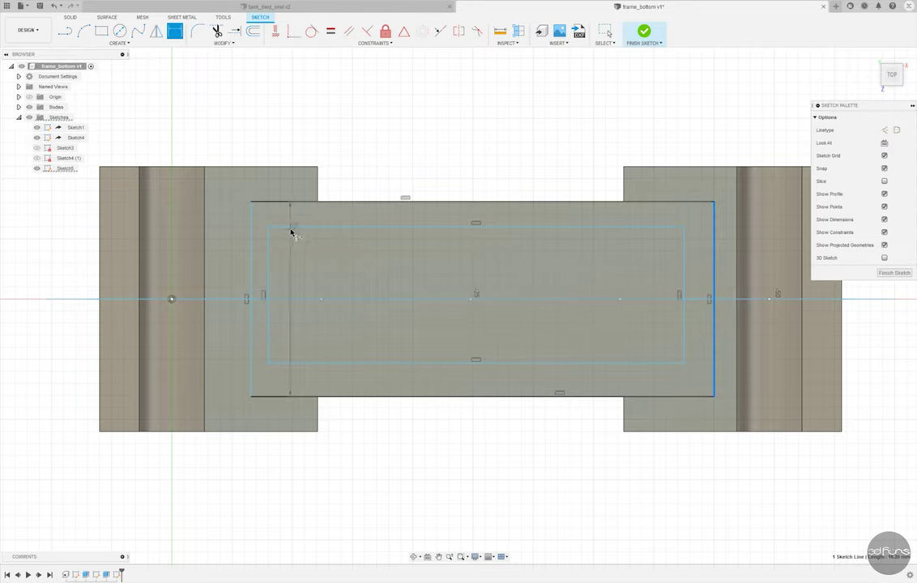
key(Escape)
Step: Dimension the top and left gaps between the rectangles to 2 mm
click(292, 201)
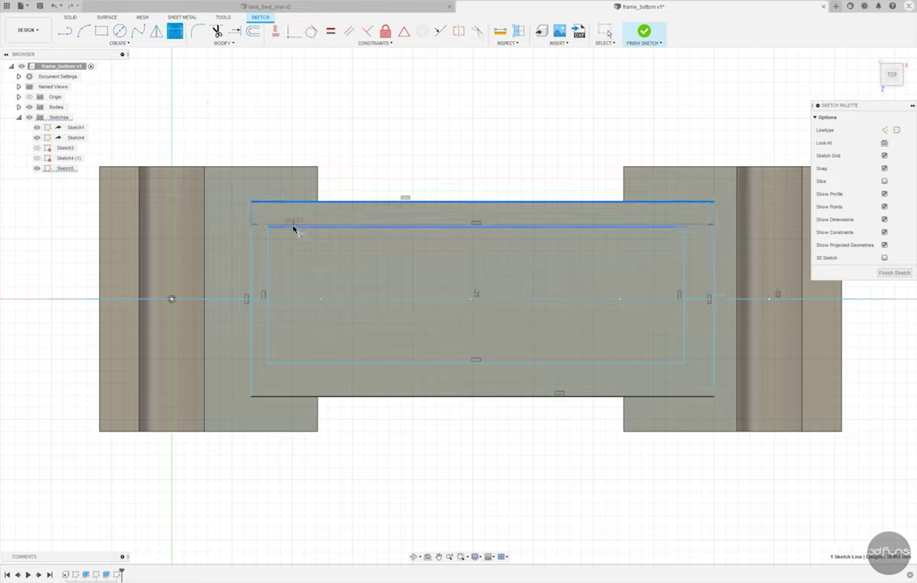
click(224, 210)
text(2)
key(Return)
click(267, 247)
click(252, 202)
click(253, 193)
text(2)
key(Return)
Step: Dimension the right and bottom gaps between the rectangles to 2 mm
click(691, 245)
click(713, 229)
click(701, 181)
text(2)
key(Return)
click(674, 363)
click(679, 395)
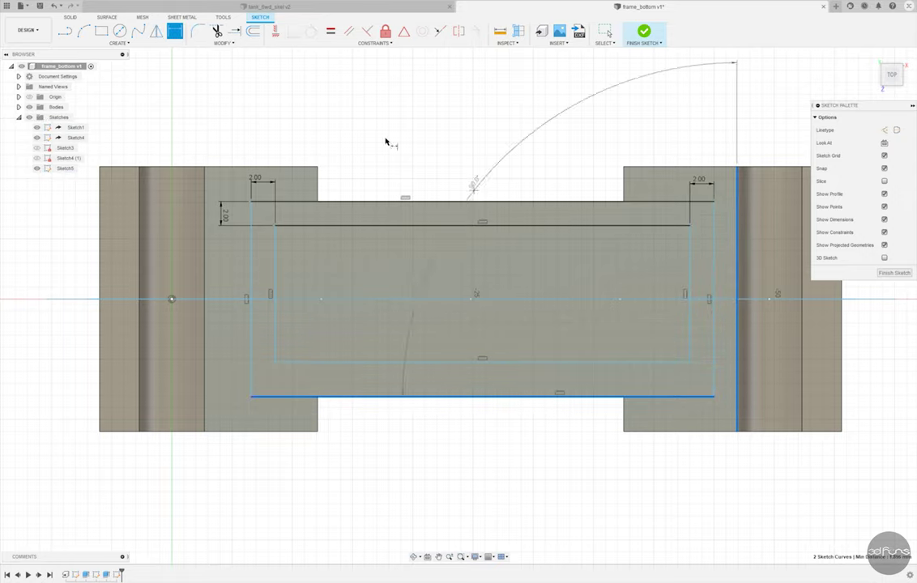
key(Escape)
click(665, 396)
click(657, 360)
click(699, 380)
text(2)
key(Return)
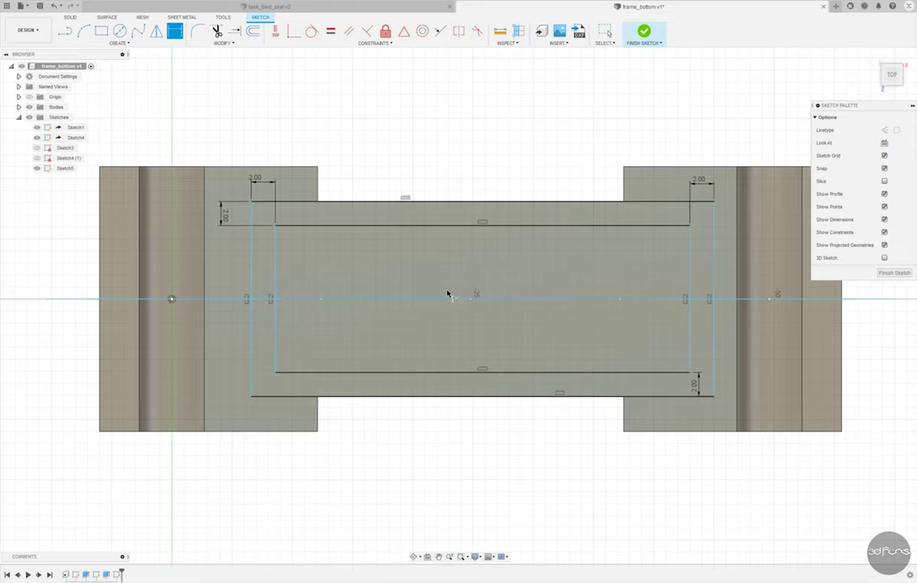
key(Escape)
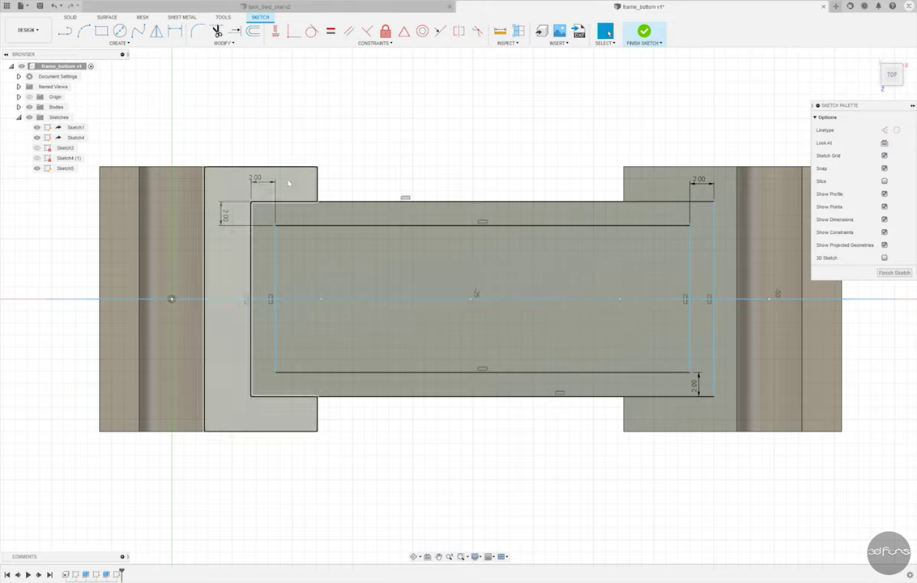
click(63, 34)
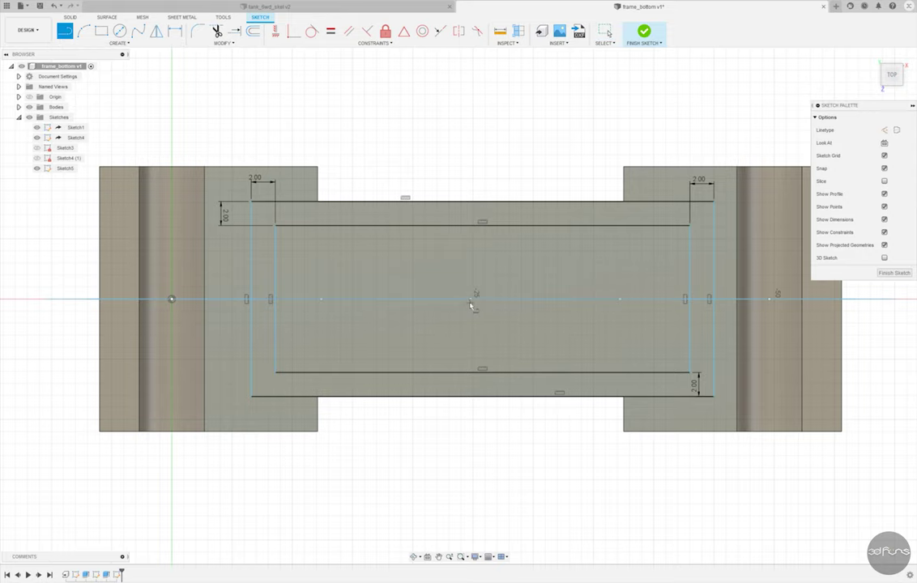
Step: Draw a vertical centre line through the rectangles and make it a construction line
shift+middle_drag(449, 305, 439, 277)
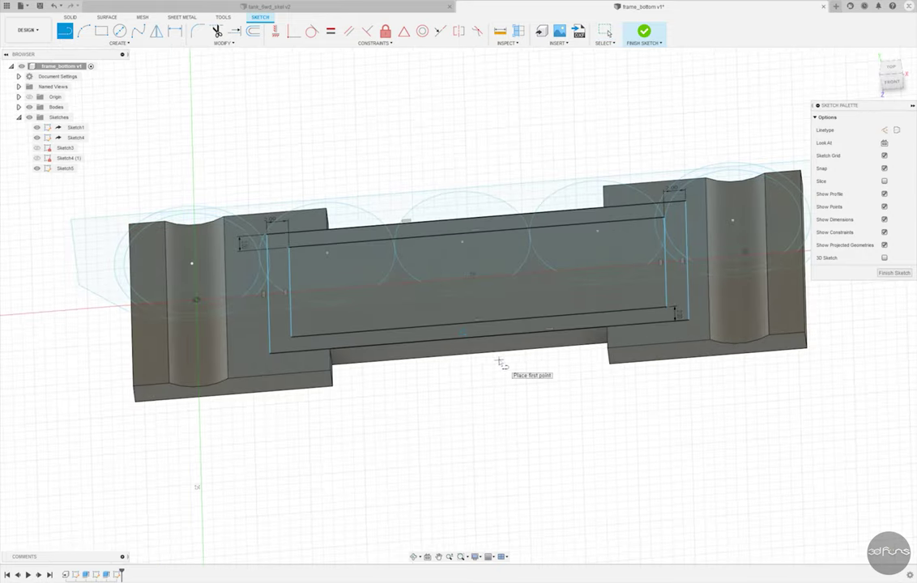
key(Escape)
drag(665, 267, 375, 290)
key(l)
click(501, 332)
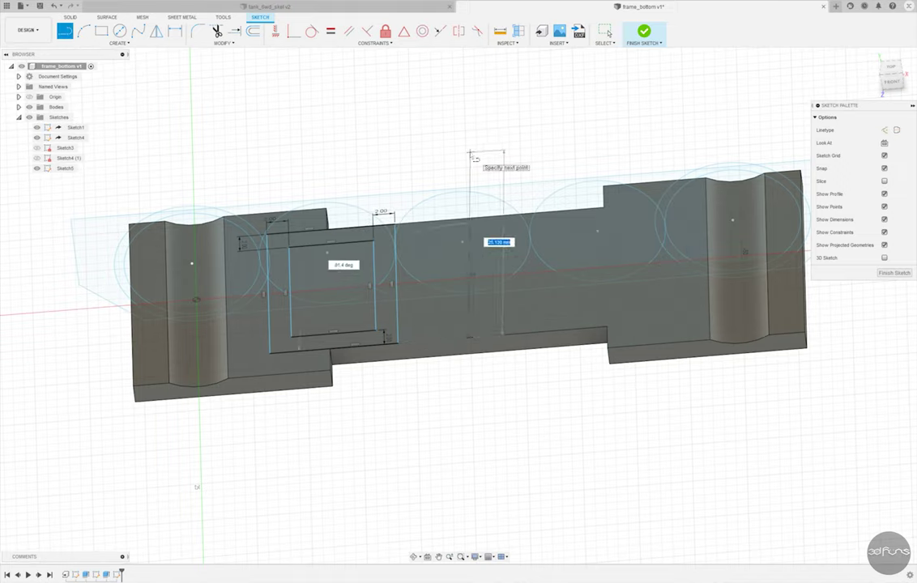
click(467, 263)
key(Escape)
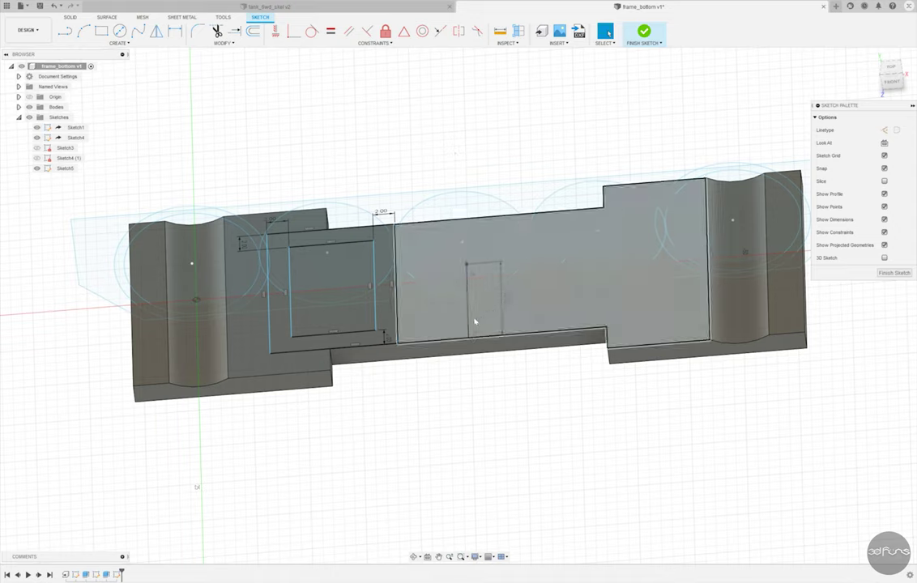
click(885, 131)
drag(381, 303, 611, 303)
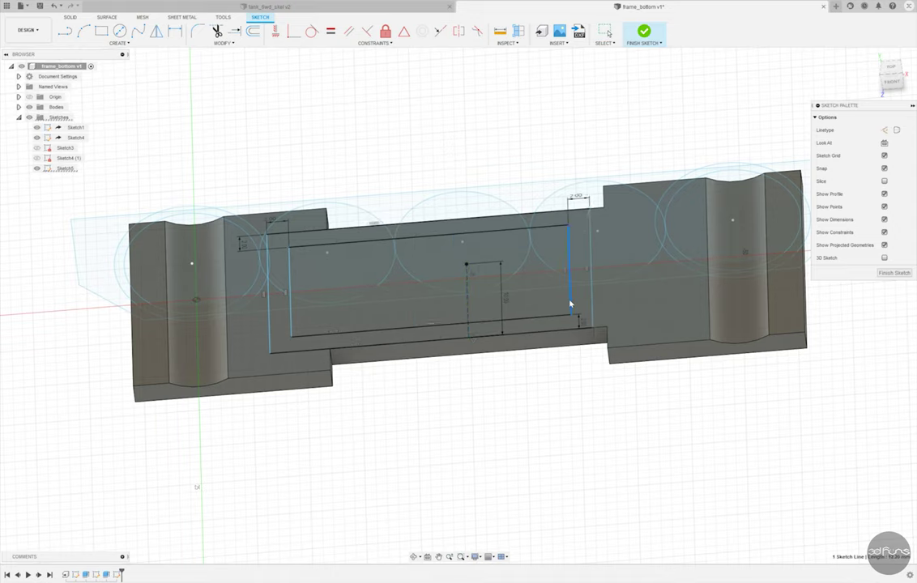
Step: Make the rectangle corners symmetric about the vertical construction line
click(458, 32)
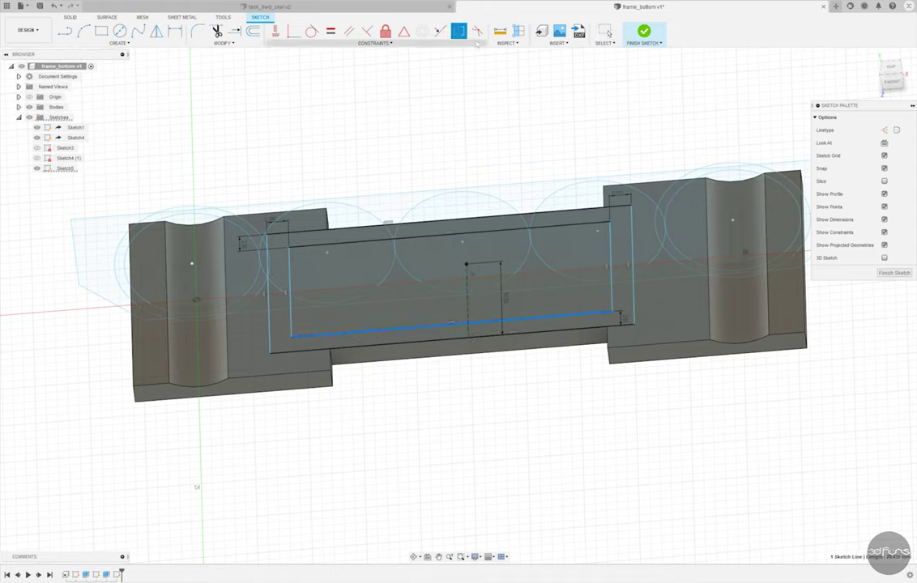
click(270, 356)
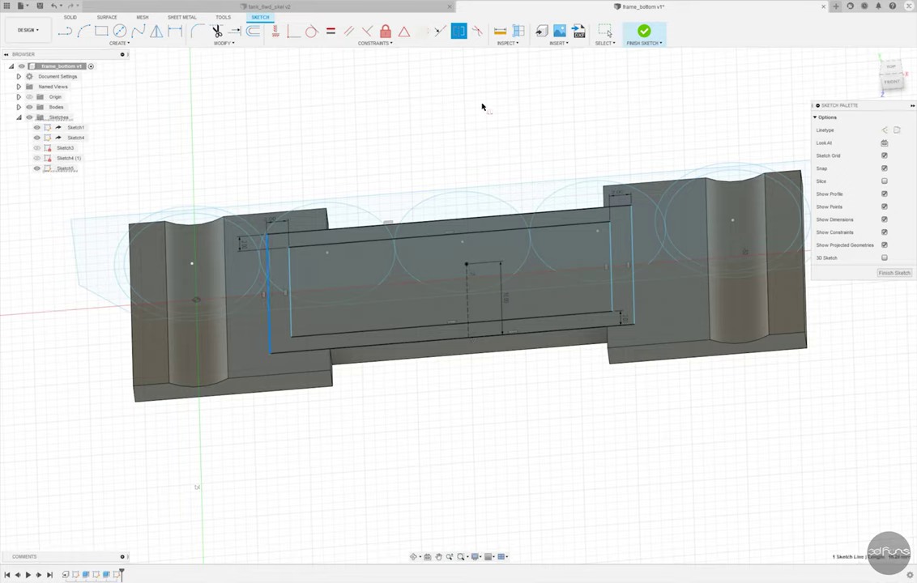
click(892, 82)
click(606, 33)
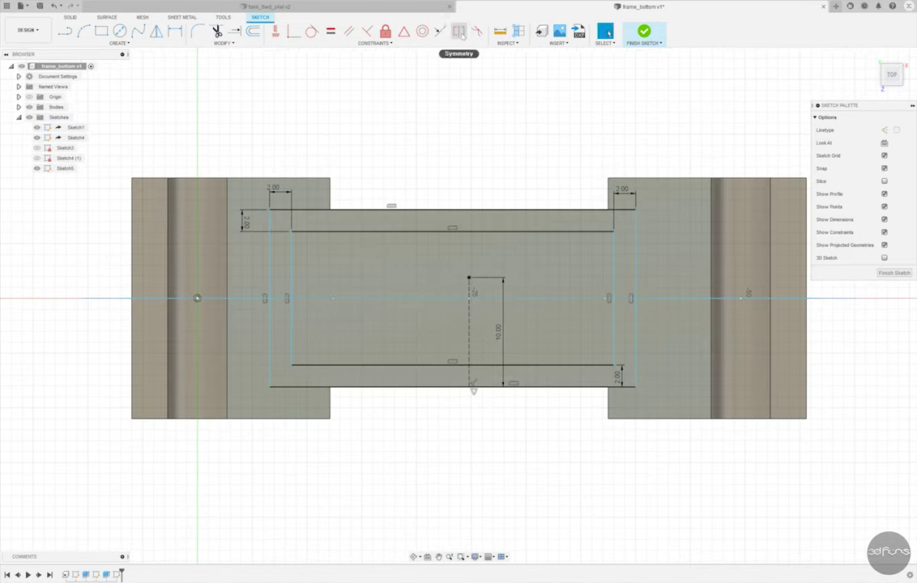
click(291, 232)
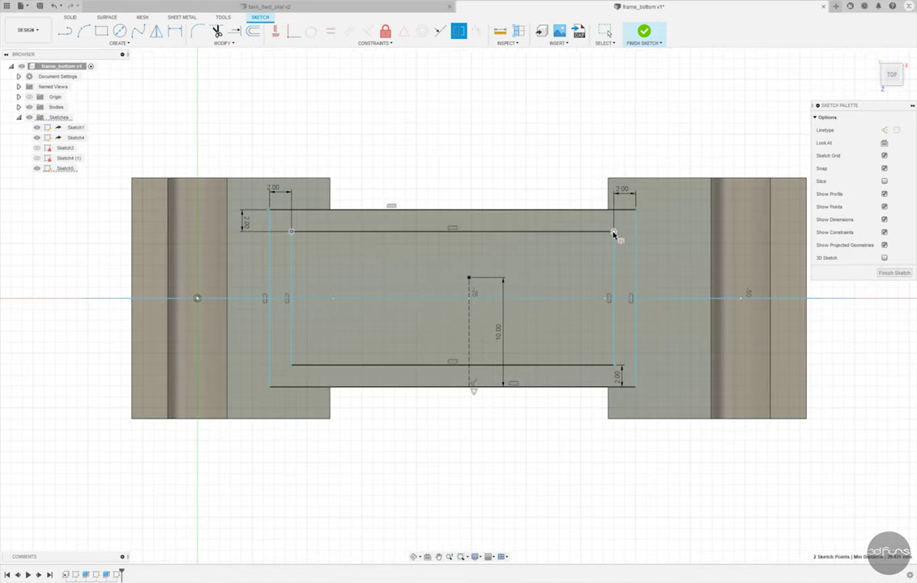
click(469, 294)
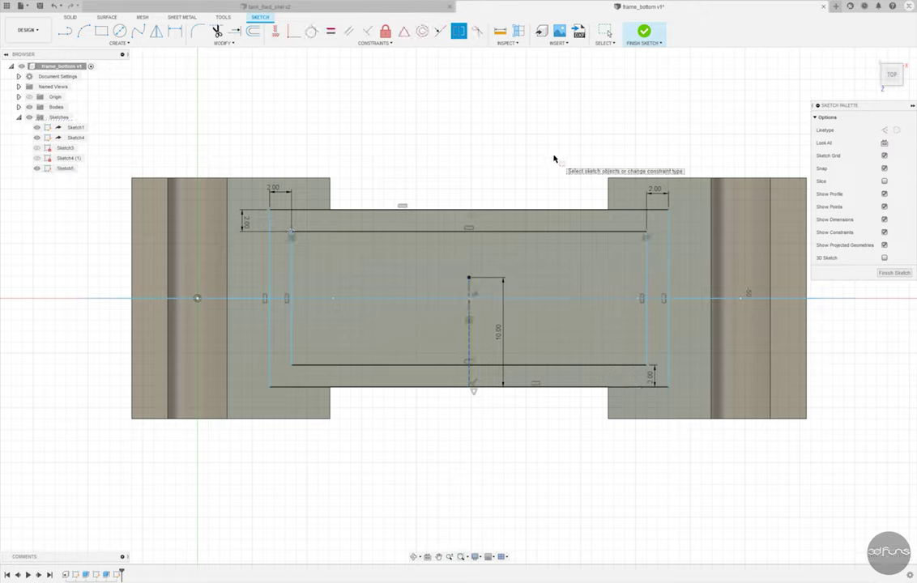
key(Escape)
Step: Dimension the frame's top line to 40 mm and finish the sketch
click(342, 215)
click(383, 131)
text(40)
key(Return)
click(605, 31)
click(644, 32)
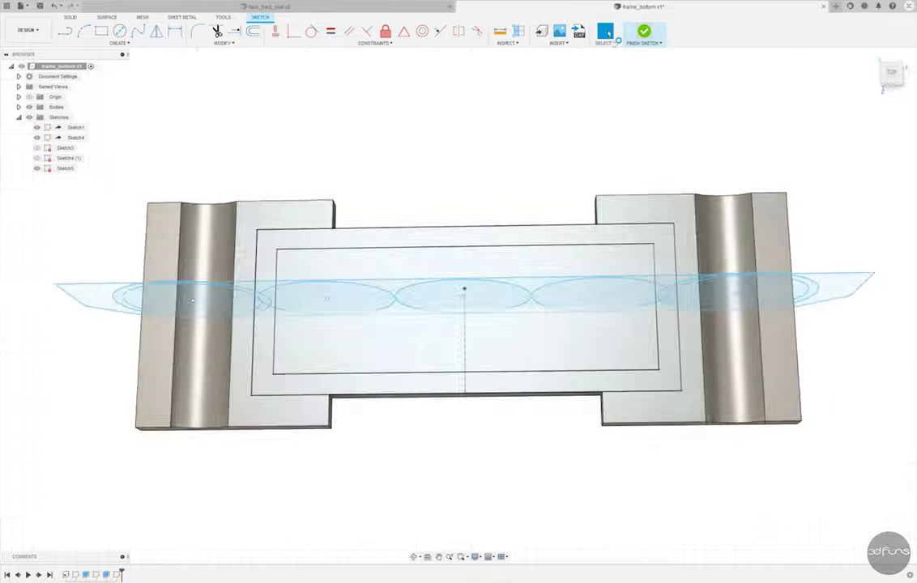
Step: Extrude the frame outline profile 11 mm upward
key(e)
click(300, 336)
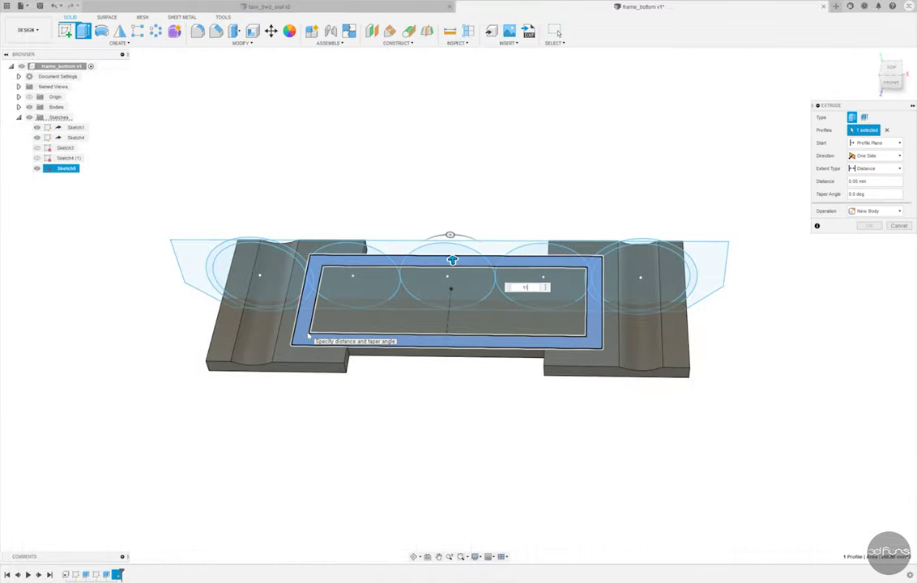
text(11)
click(867, 226)
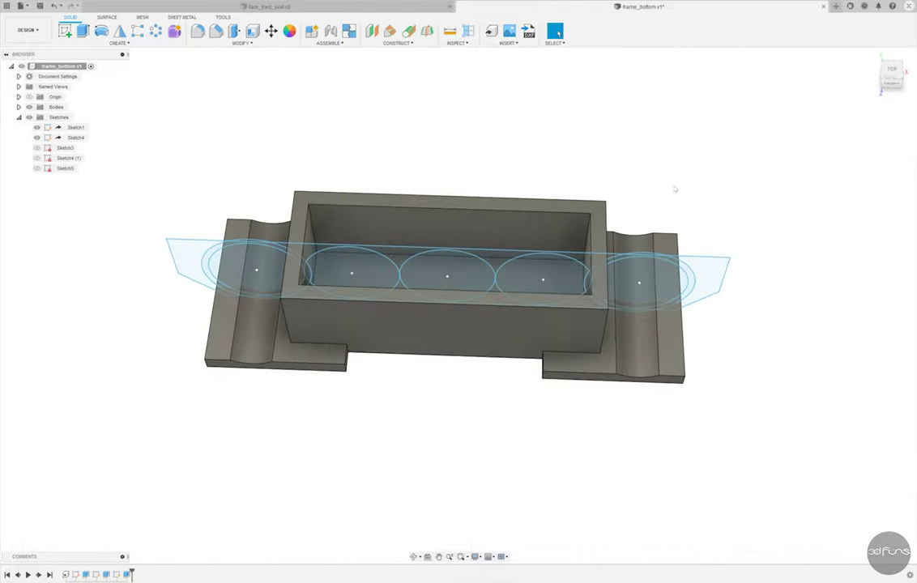
Step: Show Sketch5 again and start a new sketch on the wall top
click(37, 168)
click(65, 30)
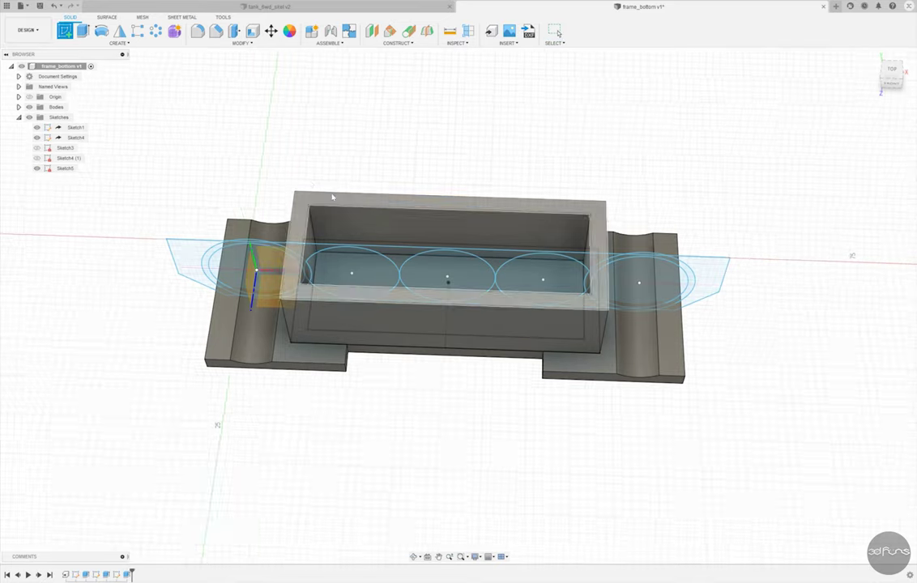
click(251, 271)
Step: Project the wall top's frame outline into the sketch
click(119, 43)
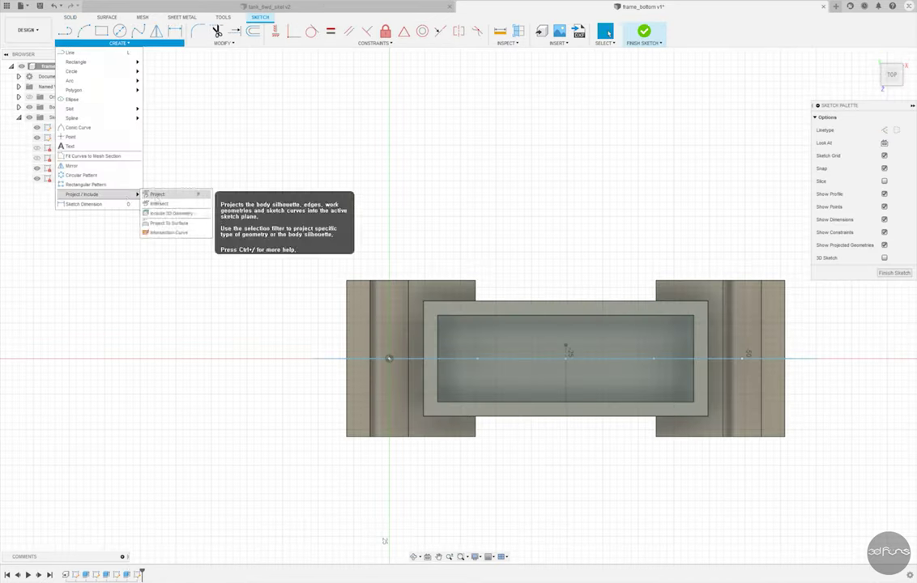
click(162, 193)
click(498, 309)
click(761, 157)
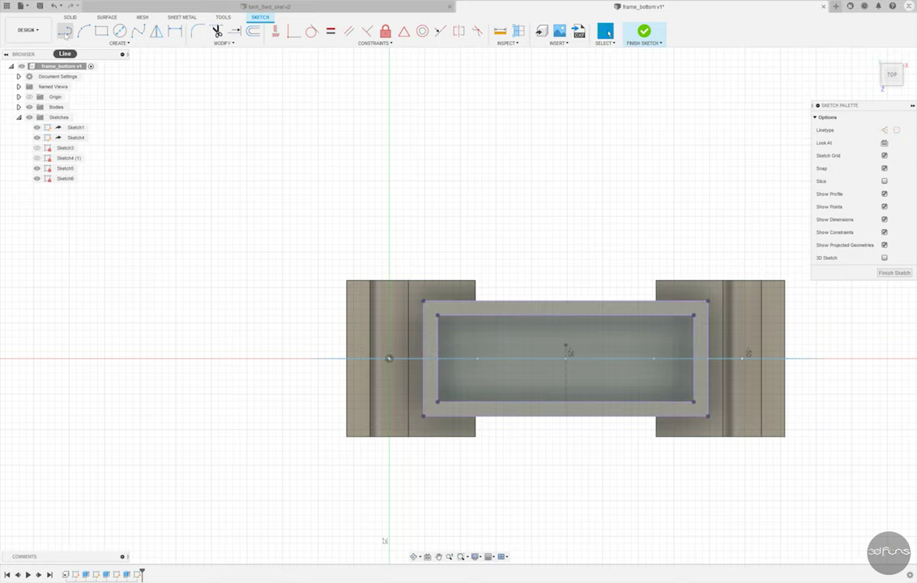
Step: Draw short lines across the wall near the top-right and lower-left corners
key(l)
scroll(701, 320, up, 1)
scroll(701, 320, up, 1)
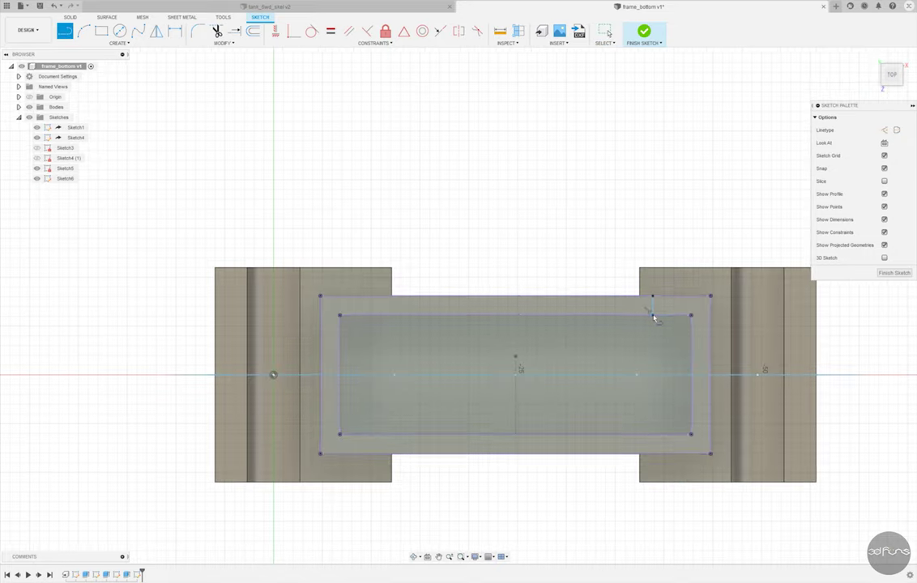
double_click(711, 338)
click(321, 408)
double_click(340, 408)
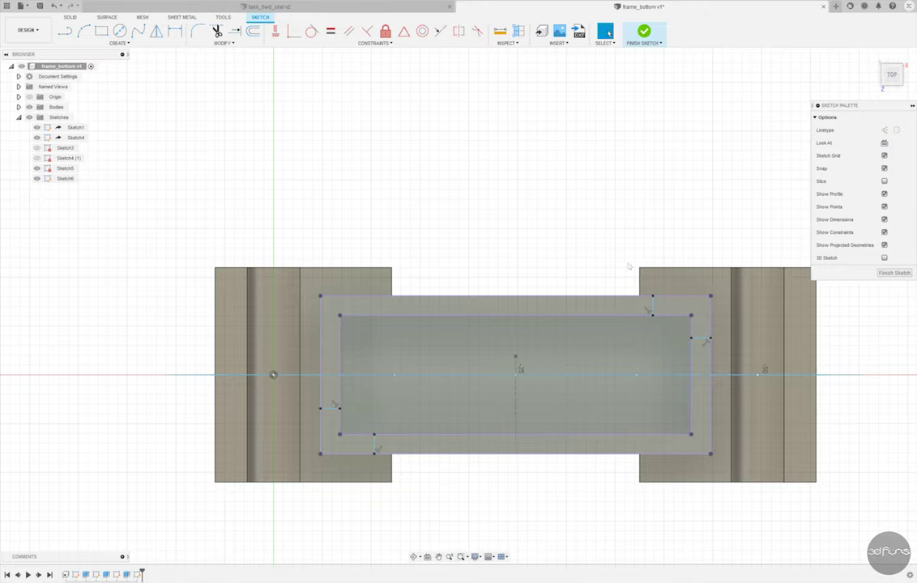
Step: Dimension the top-right corner gap to 5 mm
click(175, 31)
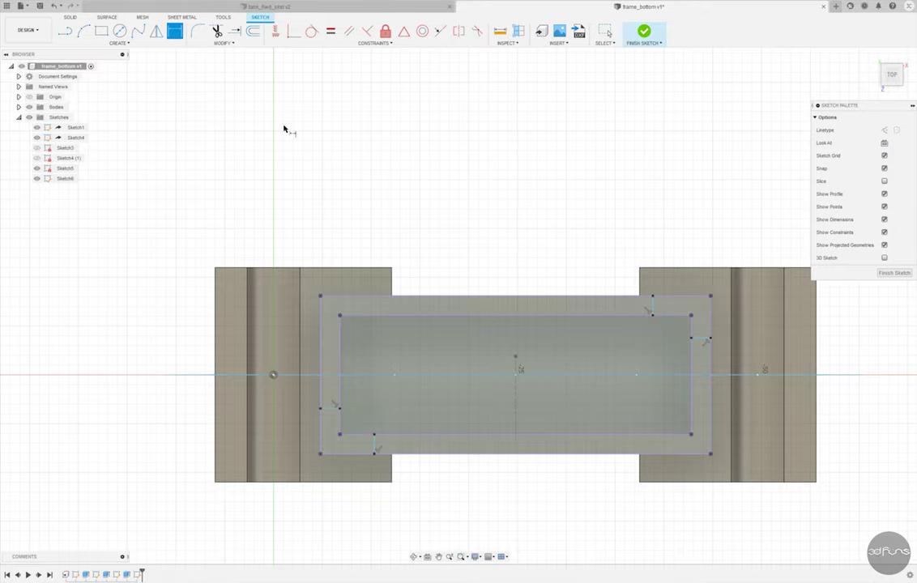
click(707, 316)
scroll(713, 312, up, 3)
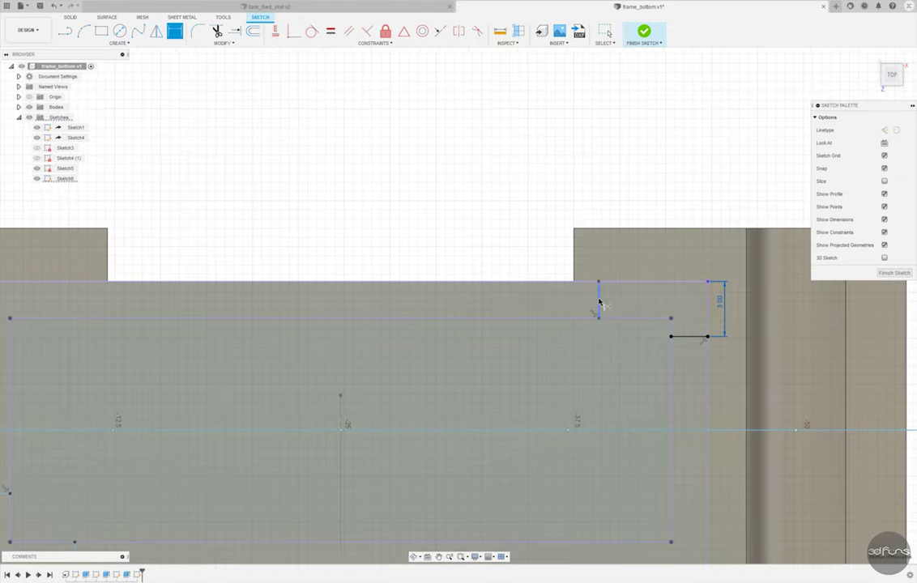
click(709, 301)
click(653, 253)
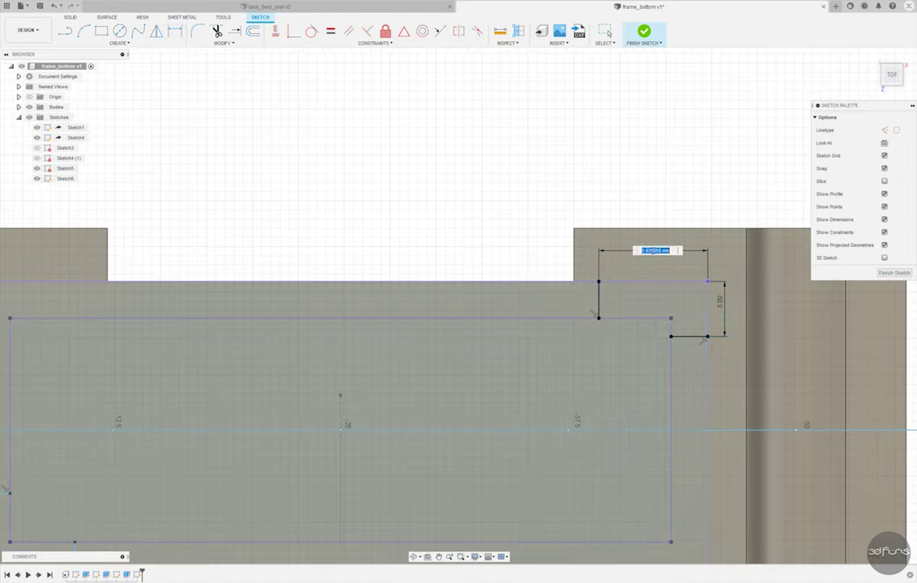
text(5)
key(Return)
Step: Dimension the lower-left gap to 5 mm and its offset to 3 mm, then finish the sketch
scroll(570, 368, down, 5)
click(341, 384)
click(372, 416)
text(5)
key(Return)
click(349, 347)
click(328, 375)
text(3)
key(Return)
click(649, 32)
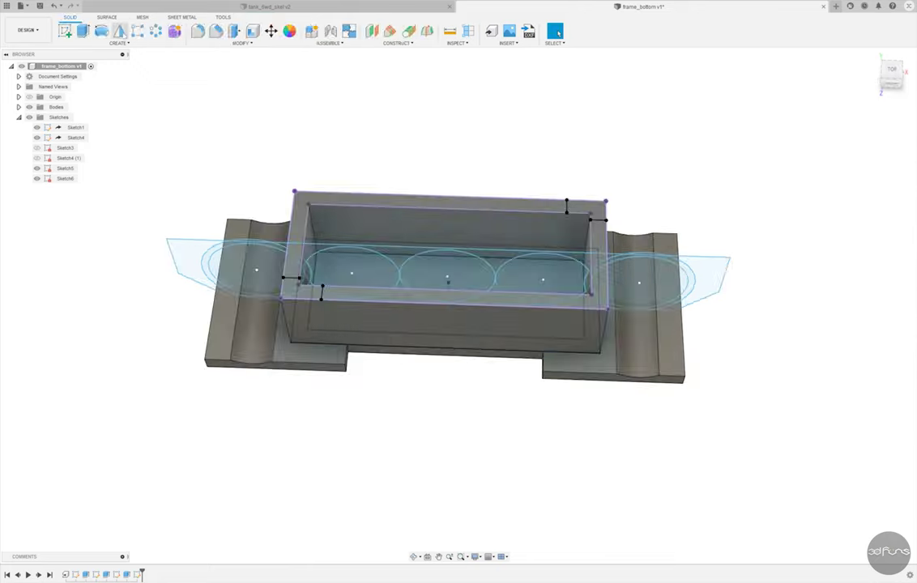
Step: Cut the two L-shaped profiles using Extrude with a To Object extent
click(81, 29)
click(299, 288)
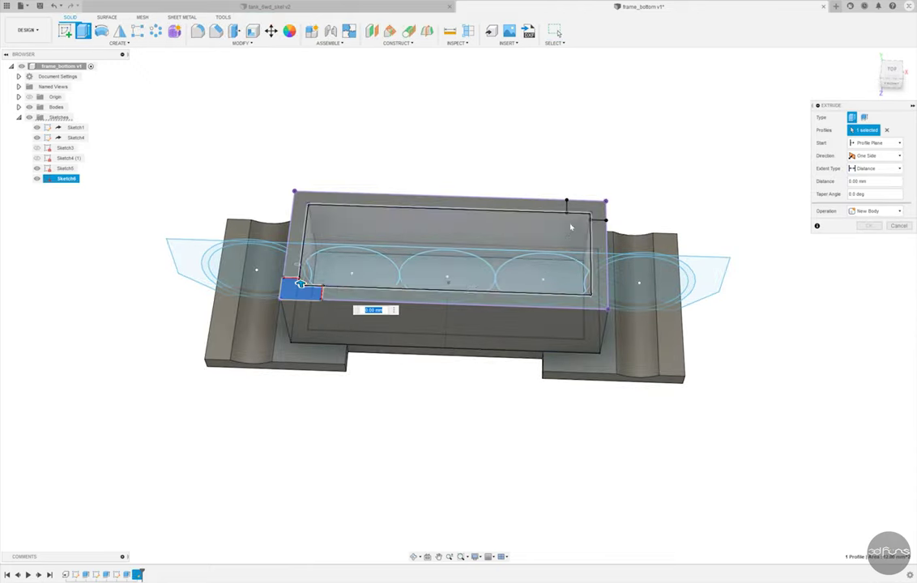
click(594, 210)
click(875, 168)
click(863, 179)
click(258, 267)
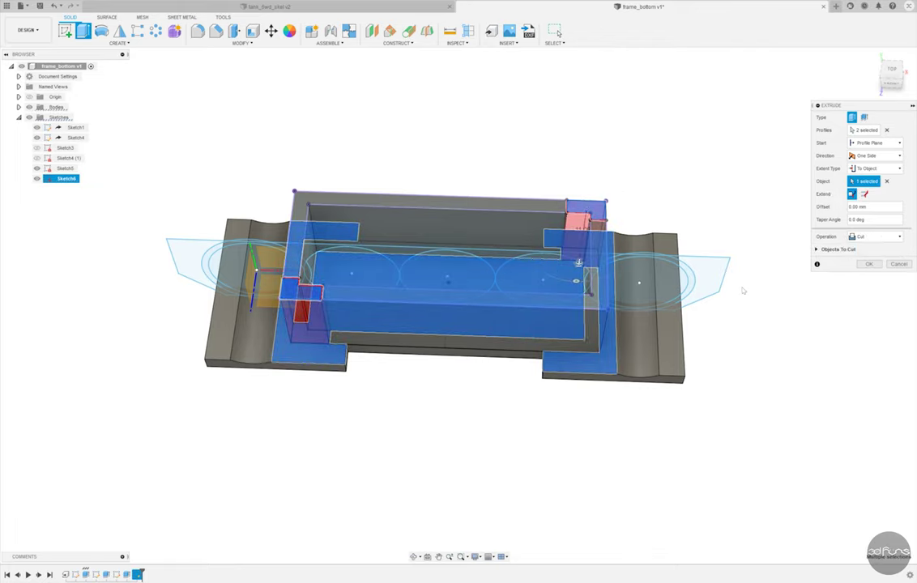
click(869, 264)
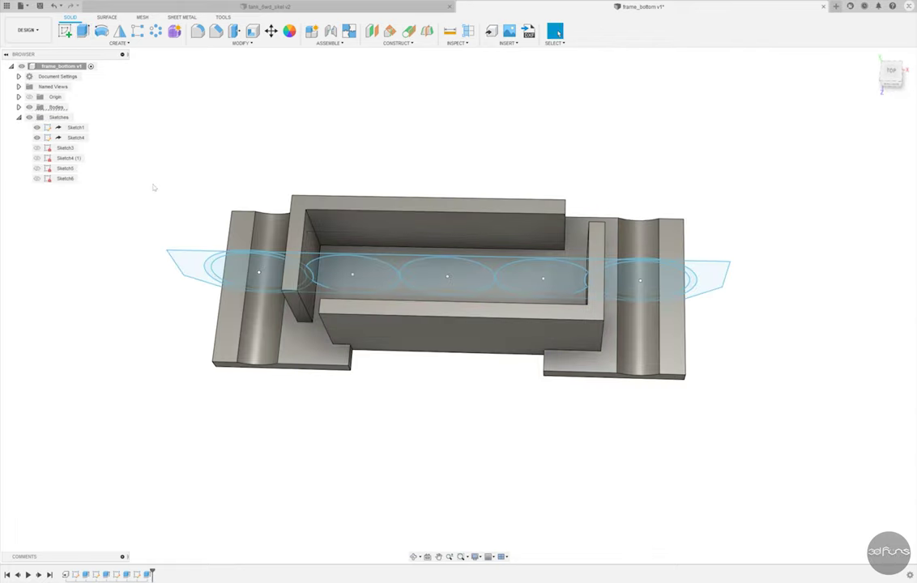
Step: Start a new sketch on the part's face and open the sketch creation options
click(65, 31)
click(253, 267)
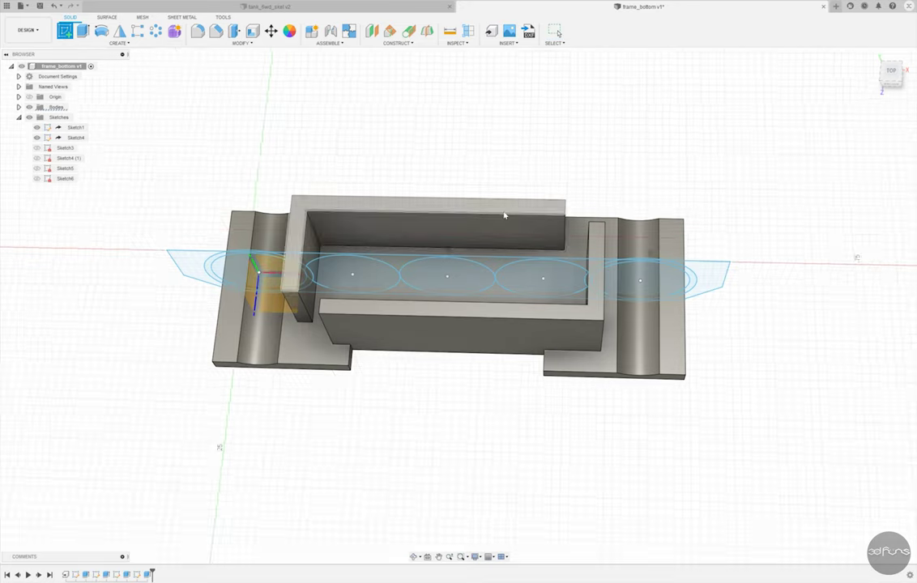
click(119, 43)
mouse_move(82, 194)
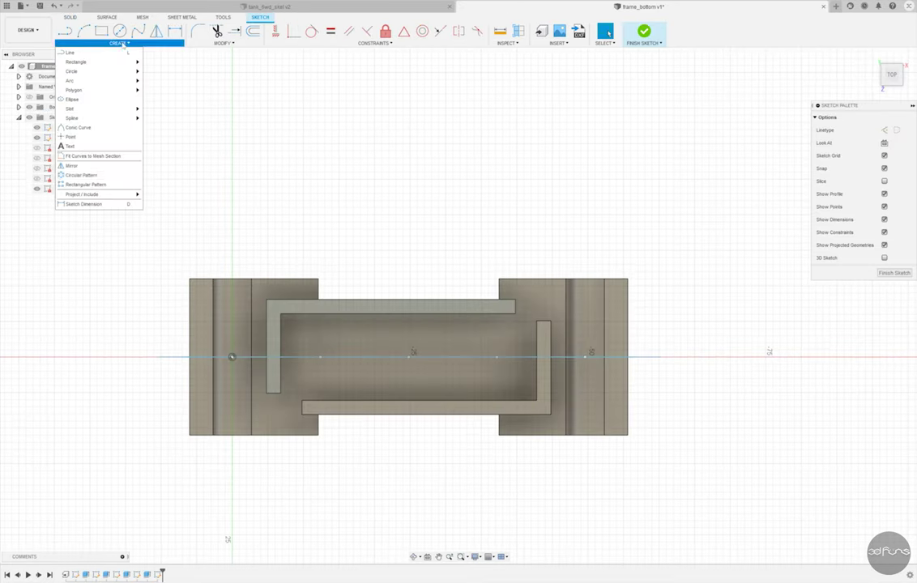
Step: Project both L-shaped walls into the sketch and draw notch lines at two corners
click(159, 192)
click(273, 314)
click(543, 357)
key(Return)
scroll(162, 291, up, 2)
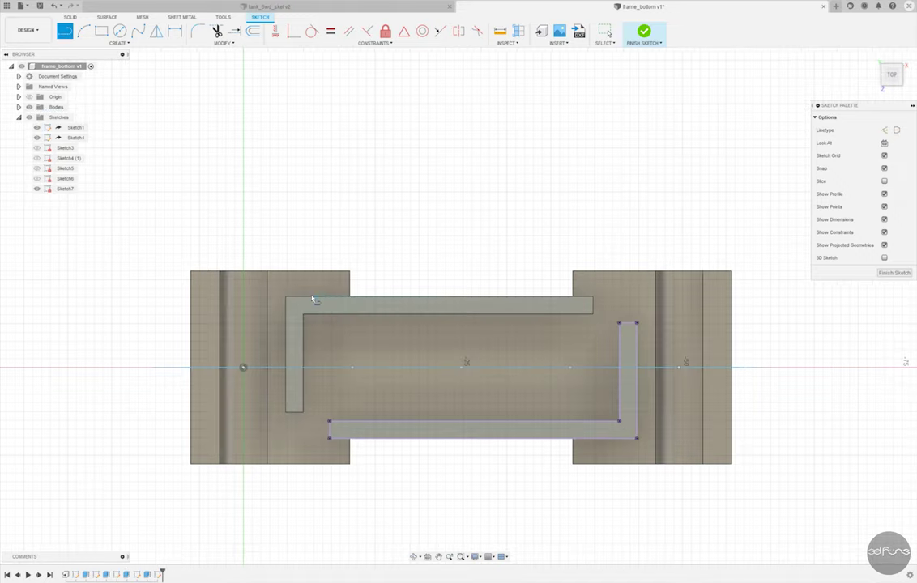
click(296, 334)
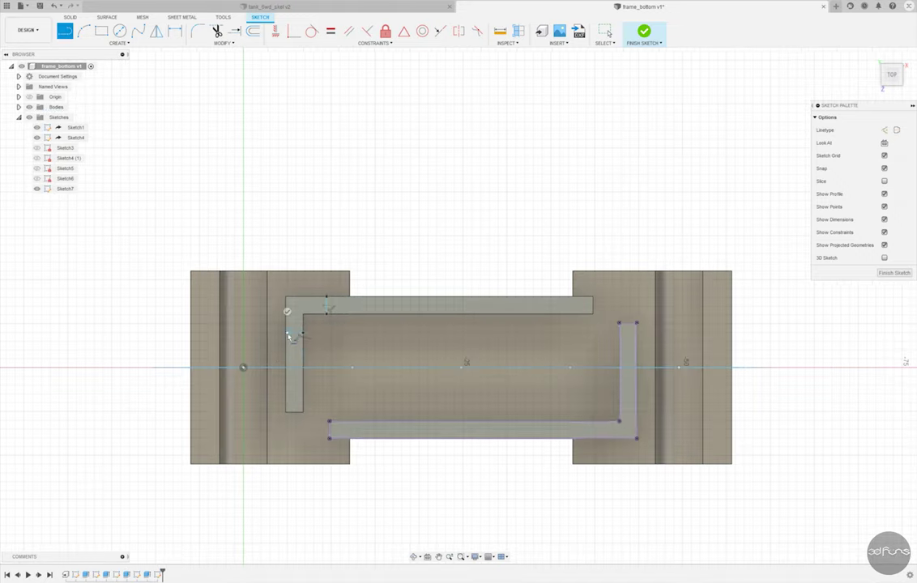
key(Escape)
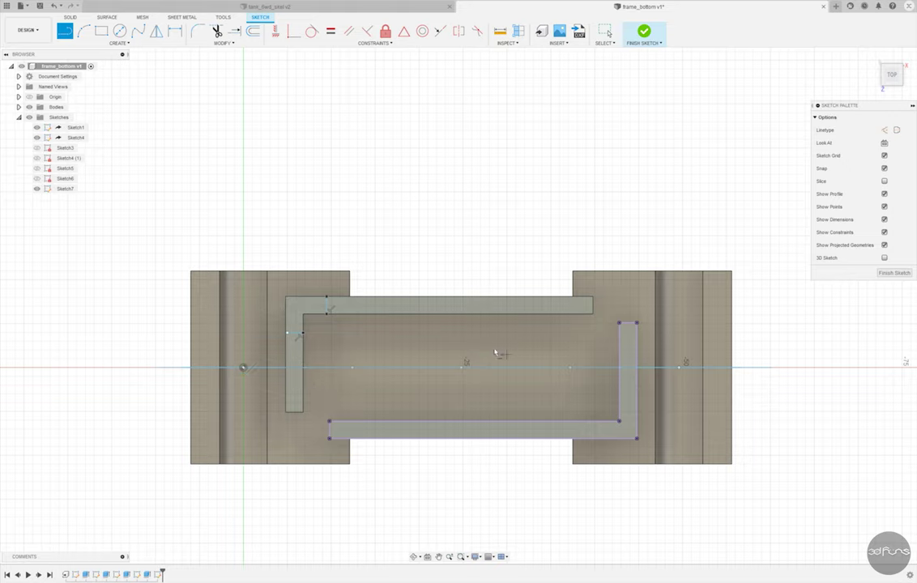
scroll(583, 356, up, 2)
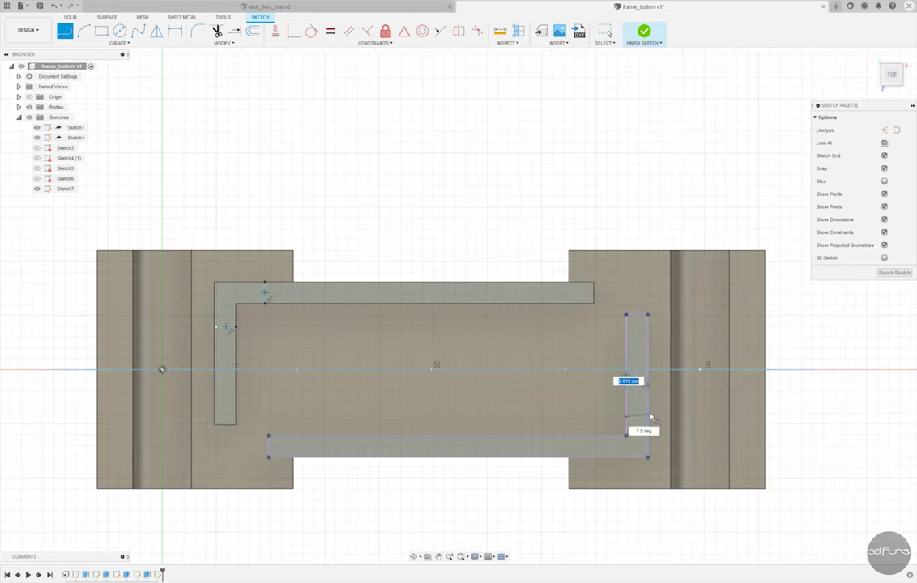
click(586, 459)
key(Escape)
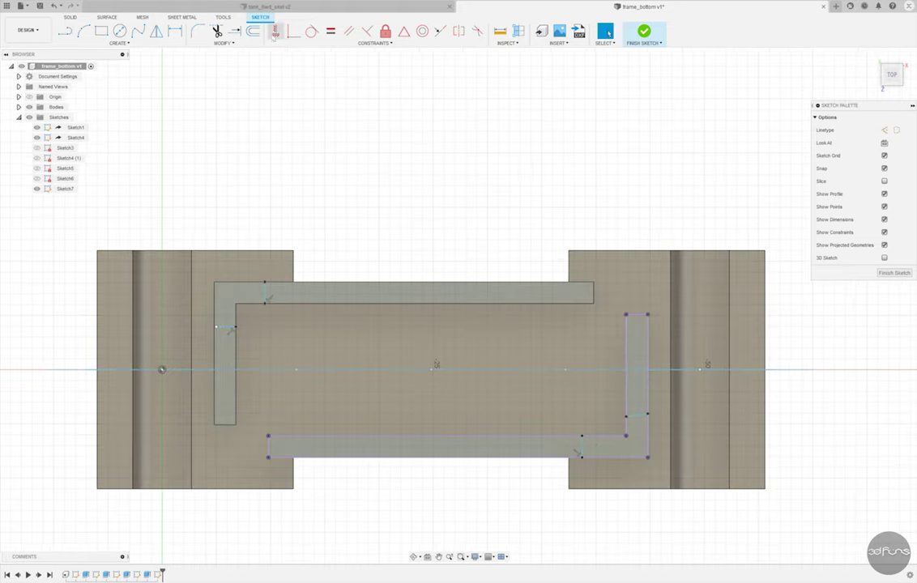
scroll(624, 380, up, 1)
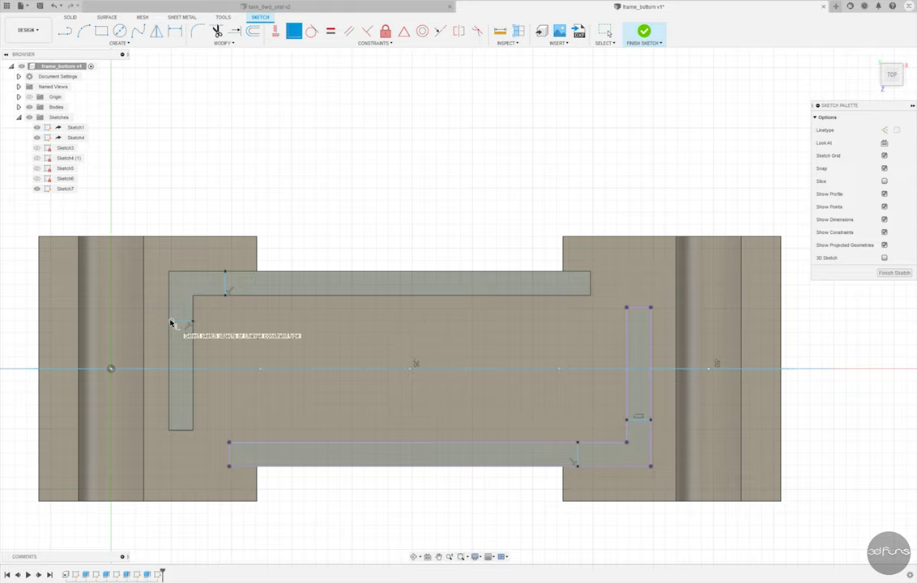
Step: Dimension the top-left corner notch to 4 mm wide and 4 mm deep
click(175, 30)
scroll(231, 348, up, 1)
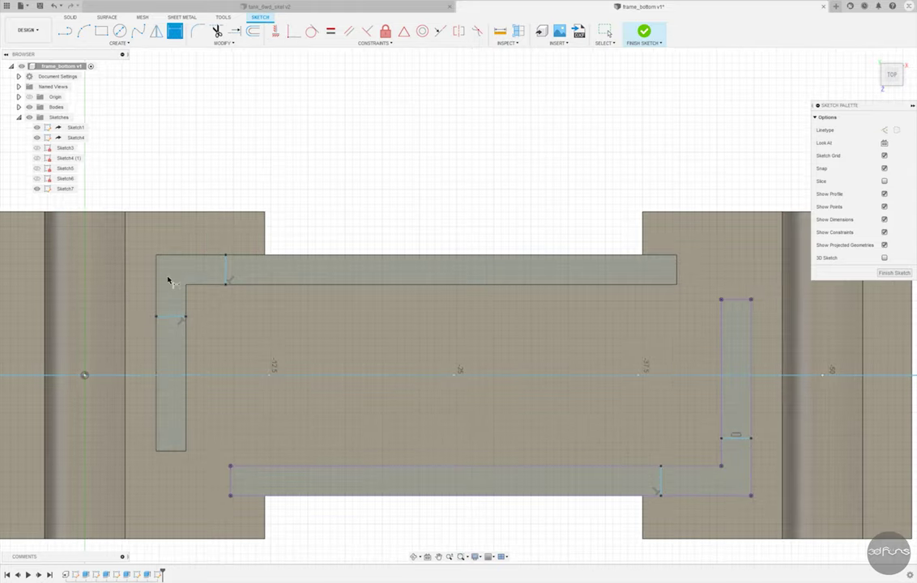
click(158, 281)
click(225, 273)
click(185, 223)
text(4)
key(Return)
click(180, 256)
click(176, 316)
click(142, 303)
text(4)
key(Return)
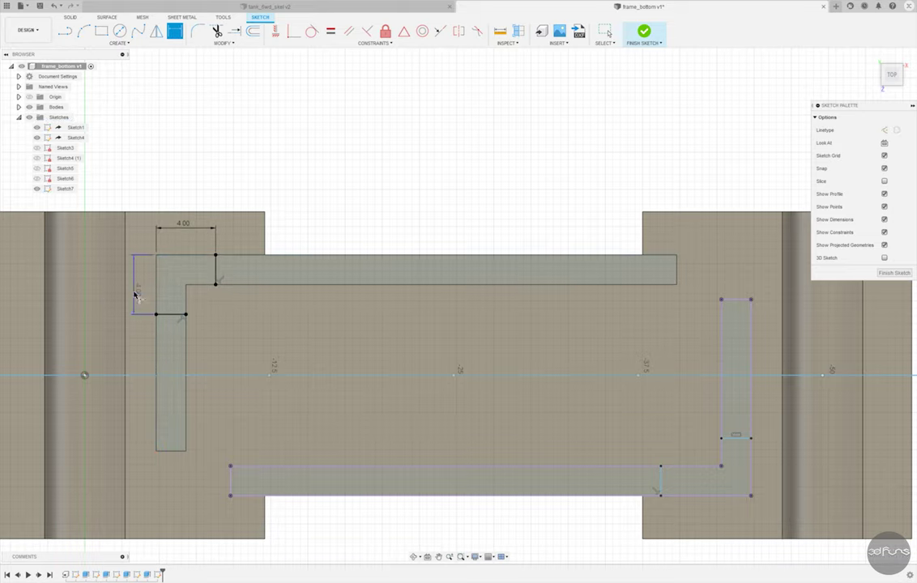
Step: Dimension the bottom-right notch with a 4 mm offset and size its lower edge
scroll(256, 462, down, 2)
scroll(256, 462, up, 1)
click(751, 417)
click(658, 429)
click(697, 462)
text(4)
key(Return)
click(713, 443)
click(735, 385)
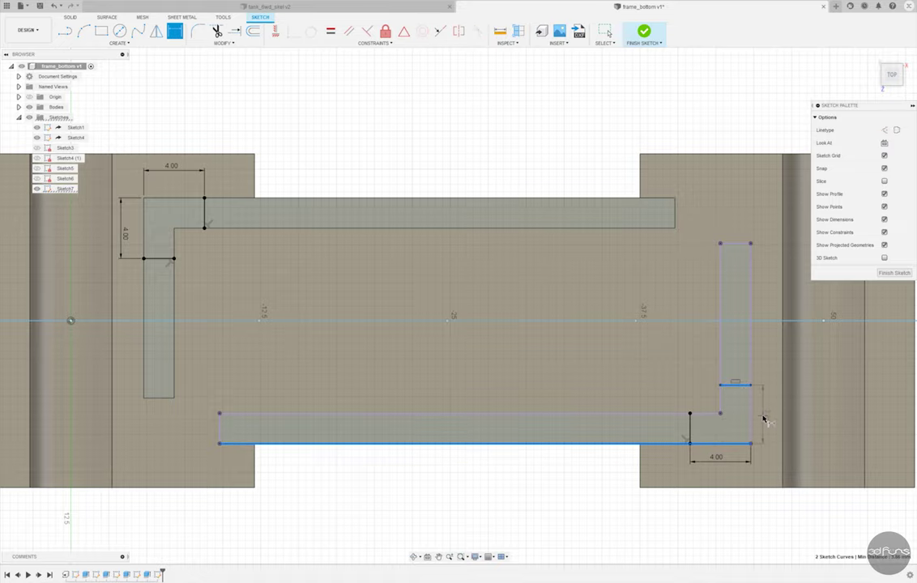
scroll(712, 349, down, 2)
Step: Finish the sketch and cut both corner notch profiles 3.5 mm deep
click(644, 31)
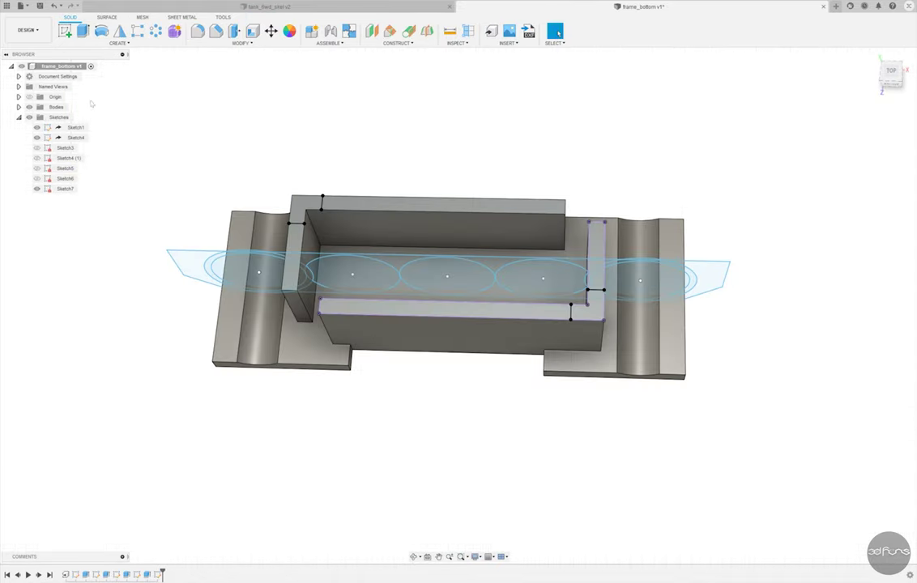
key(e)
click(305, 208)
click(587, 310)
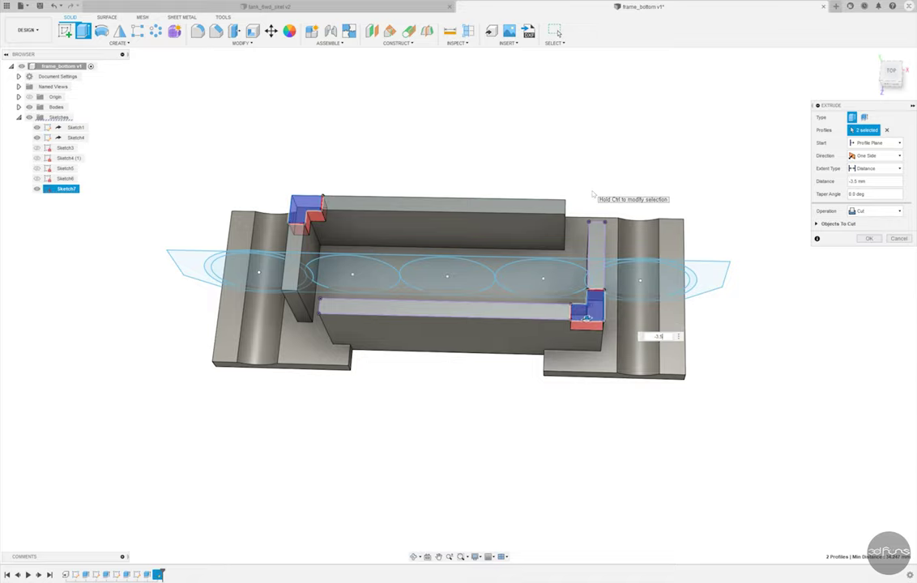
key(Return)
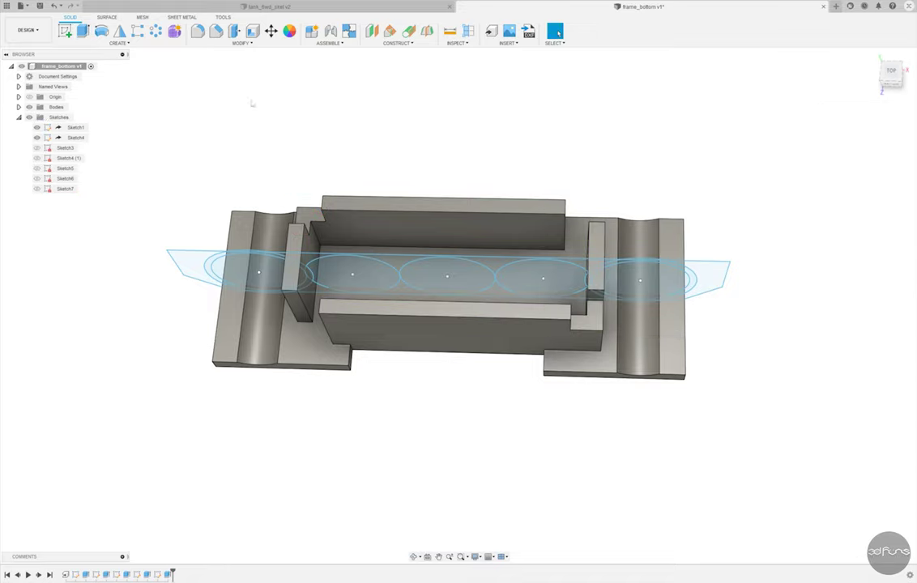
click(65, 30)
Step: Create a sketch on the floor plane with Sketch6's outline shown for reference
click(309, 336)
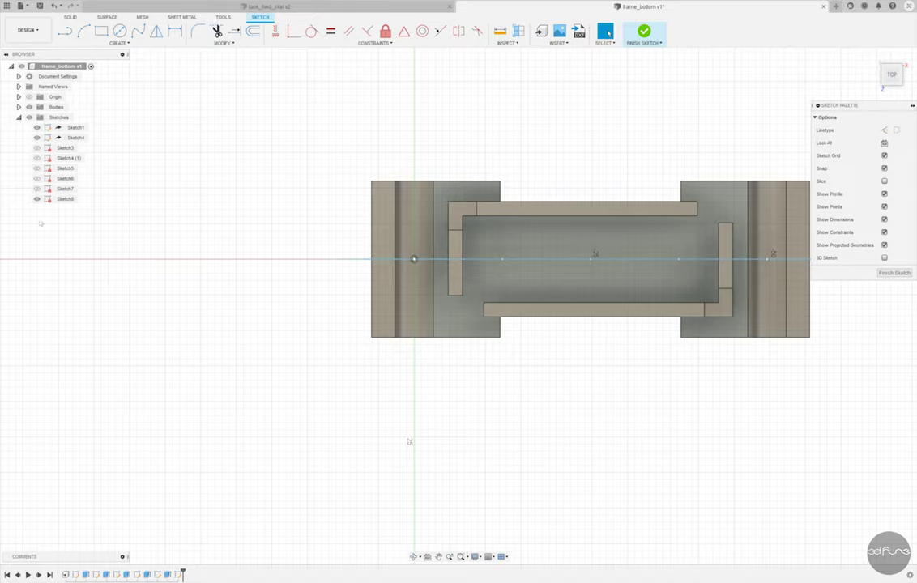
click(36, 178)
scroll(572, 345, up, 3)
scroll(572, 345, up, 2)
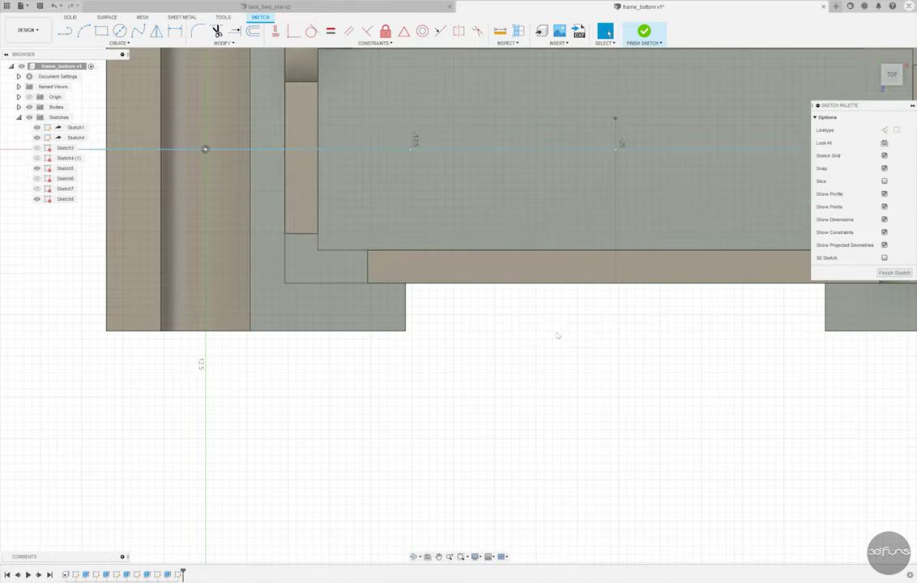
scroll(397, 261, up, 2)
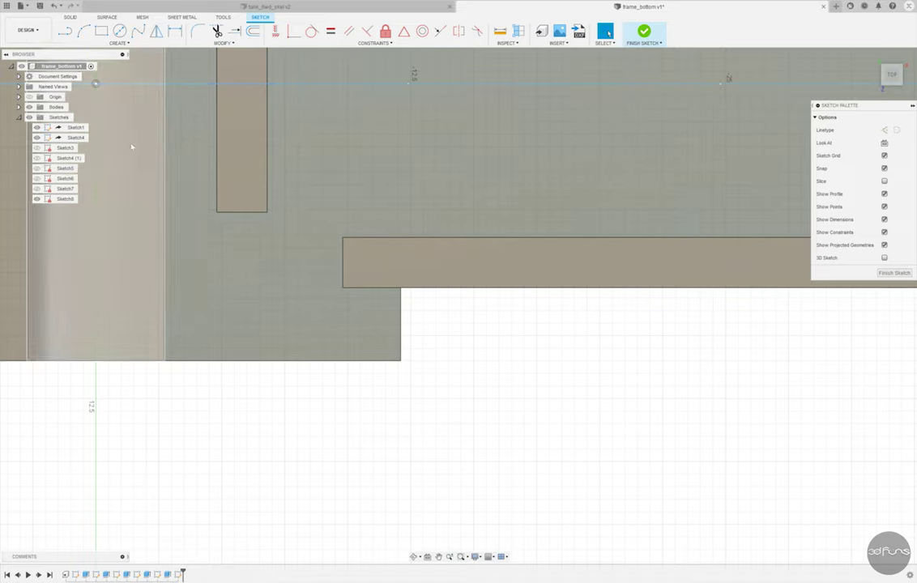
Step: Draw the first notch's horizontal and vertical segments from the floor outline corner
click(64, 32)
click(242, 212)
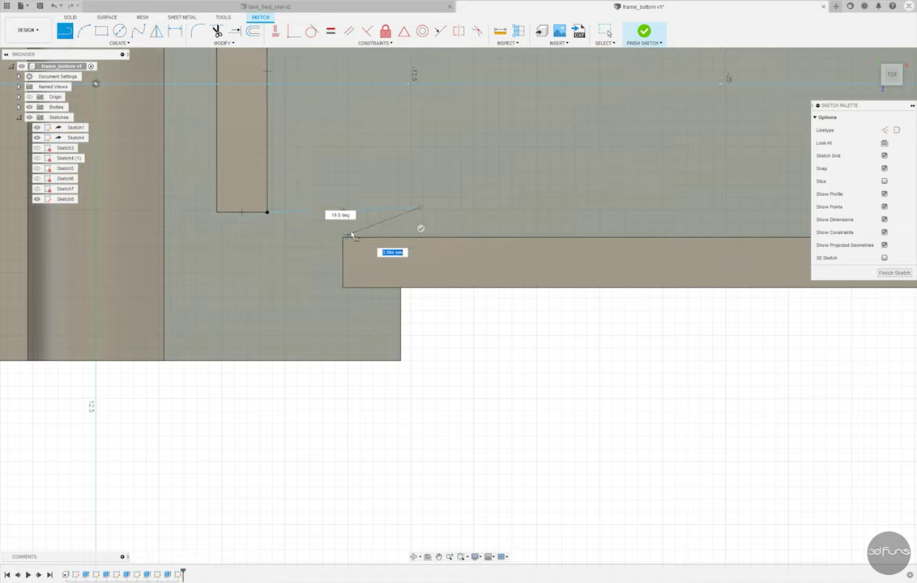
click(341, 212)
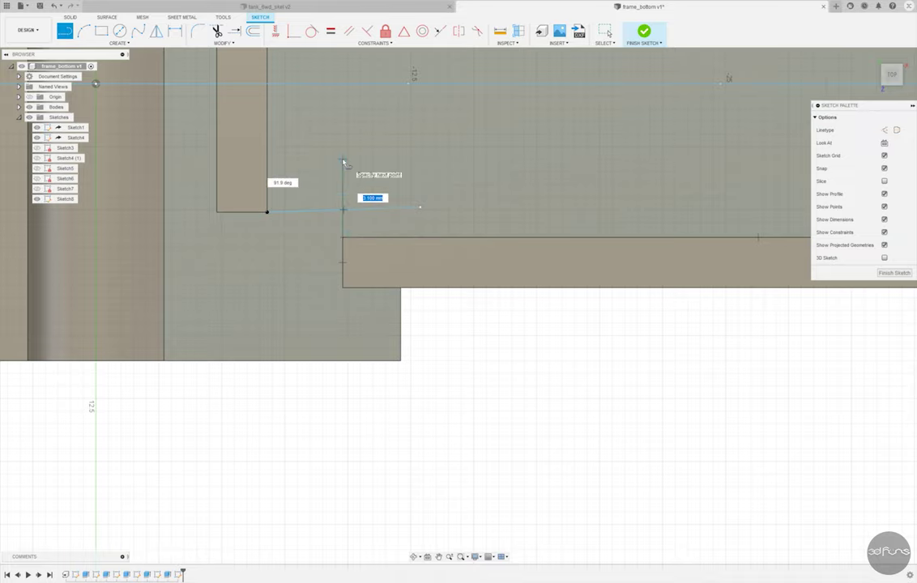
click(342, 160)
key(Escape)
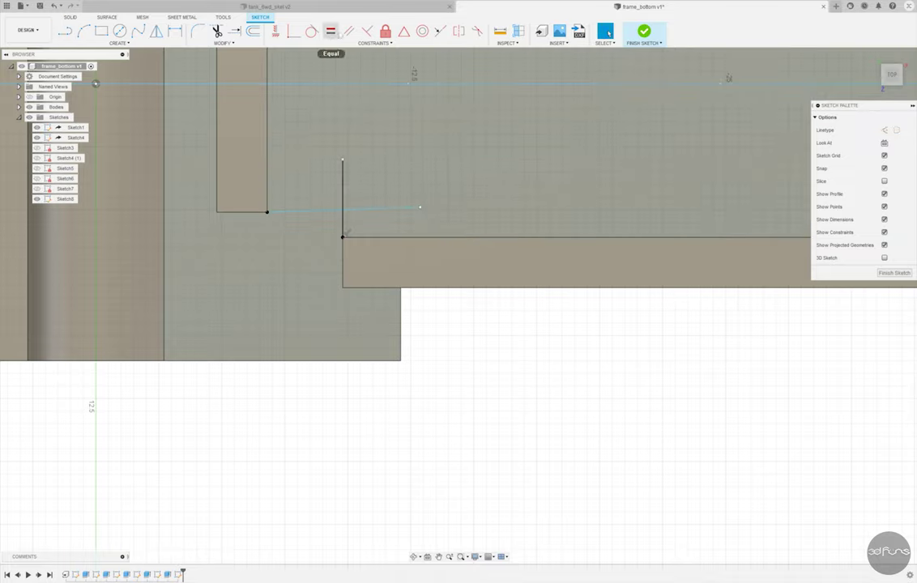
Step: Constrain the notch lines horizontal/vertical and add a line across the floor outline
click(275, 31)
scroll(314, 209, up, 3)
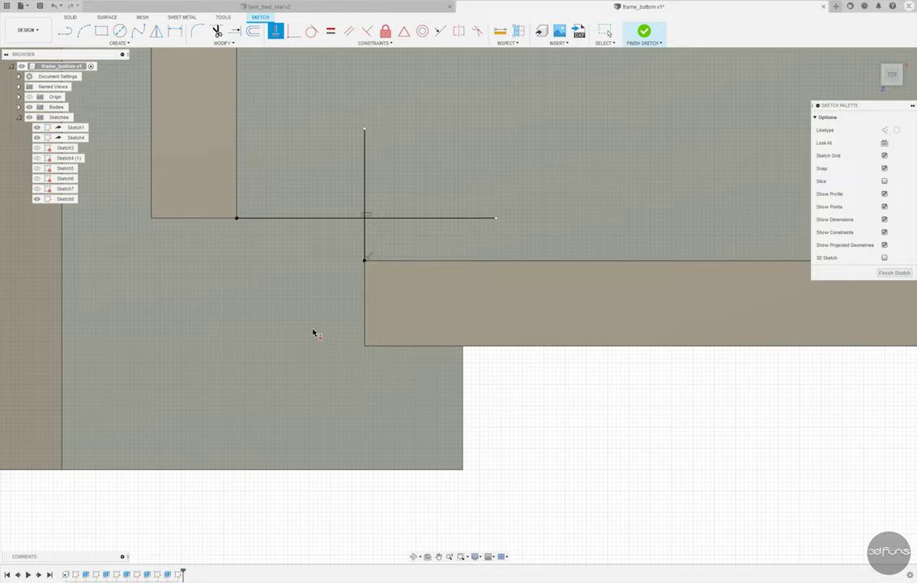
scroll(303, 288, up, 2)
click(65, 31)
click(202, 122)
click(468, 122)
click(469, 246)
key(Escape)
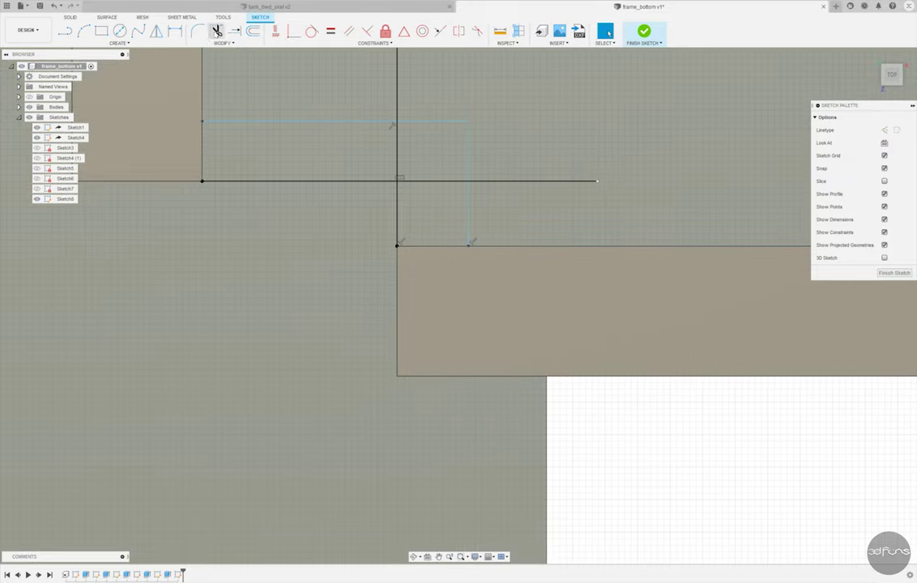
Step: Trim the stray line ends so only the stepped notch outline remains
click(441, 186)
click(397, 170)
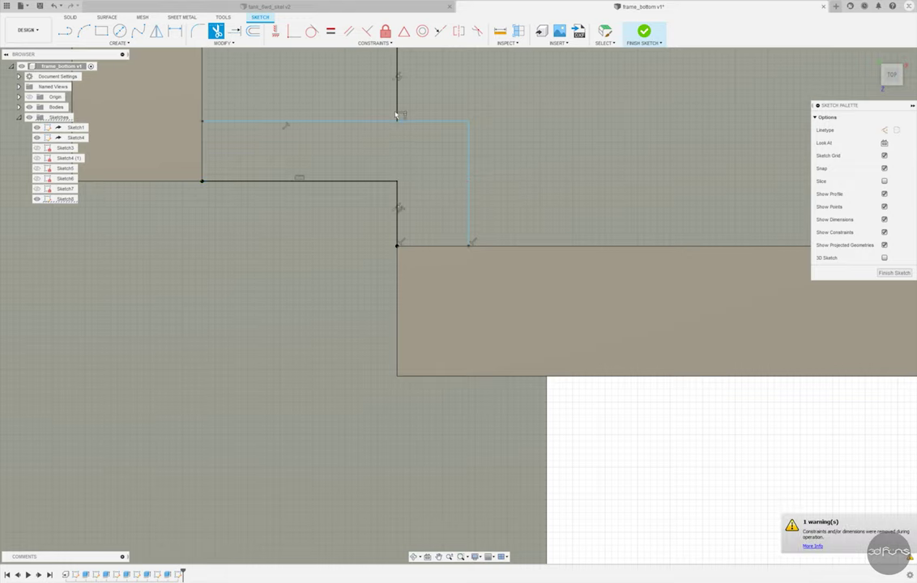
click(397, 105)
scroll(414, 199, down, 1)
scroll(413, 198, down, 1)
key(Escape)
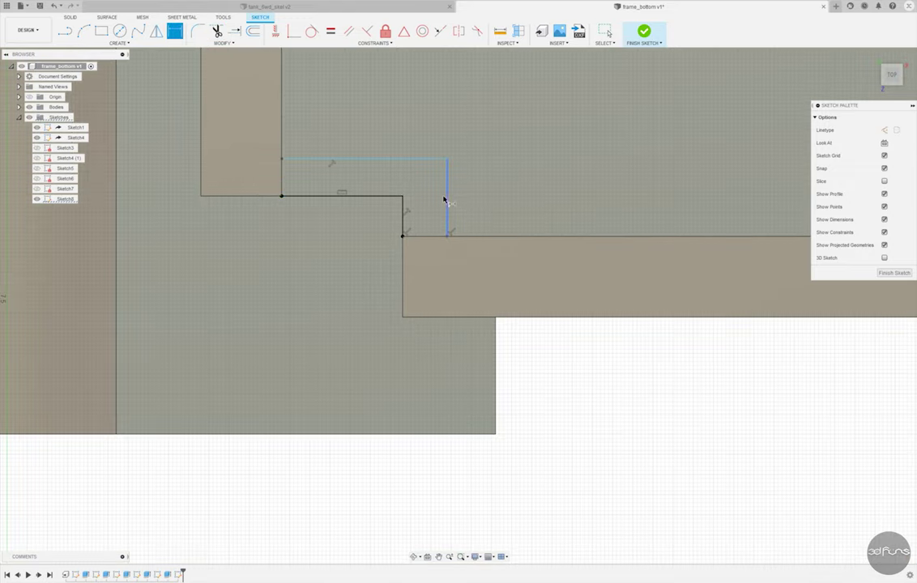
Step: Dimension the lower-left notch at 2 mm deep and 4 mm wide
click(448, 198)
click(490, 194)
click(384, 158)
click(366, 115)
text(4)
key(Return)
scroll(319, 285, down, 2)
scroll(403, 261, down, 2)
scroll(702, 139, up, 2)
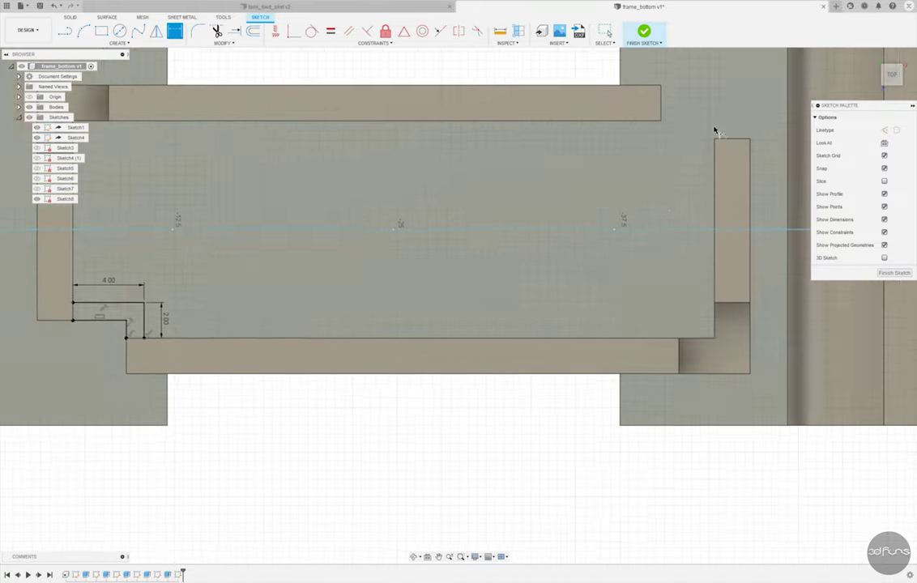
scroll(696, 138, up, 1)
Step: Draw the second notch's lines at the upper-right floor corner, keeping the top line horizontal
click(65, 31)
click(652, 141)
click(711, 140)
key(Escape)
click(683, 142)
click(65, 31)
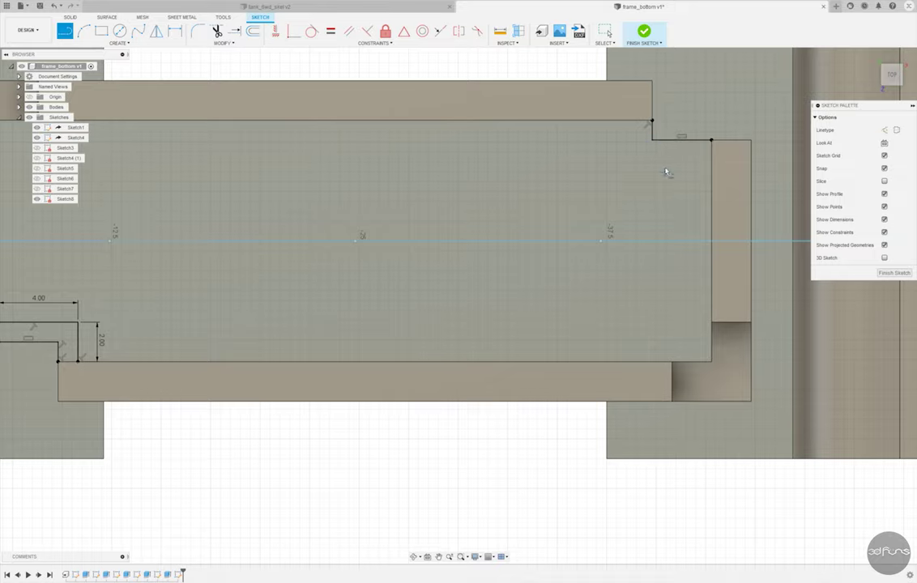
click(637, 147)
click(710, 149)
key(Escape)
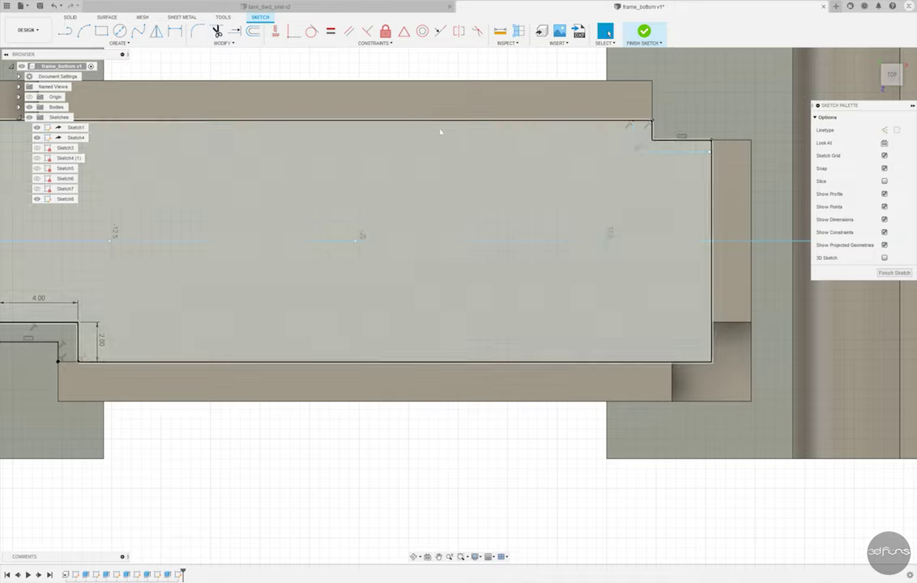
Step: Make the second notch's lines equal to the 4 mm and 2 mm edges
click(293, 31)
scroll(737, 191, down, 1)
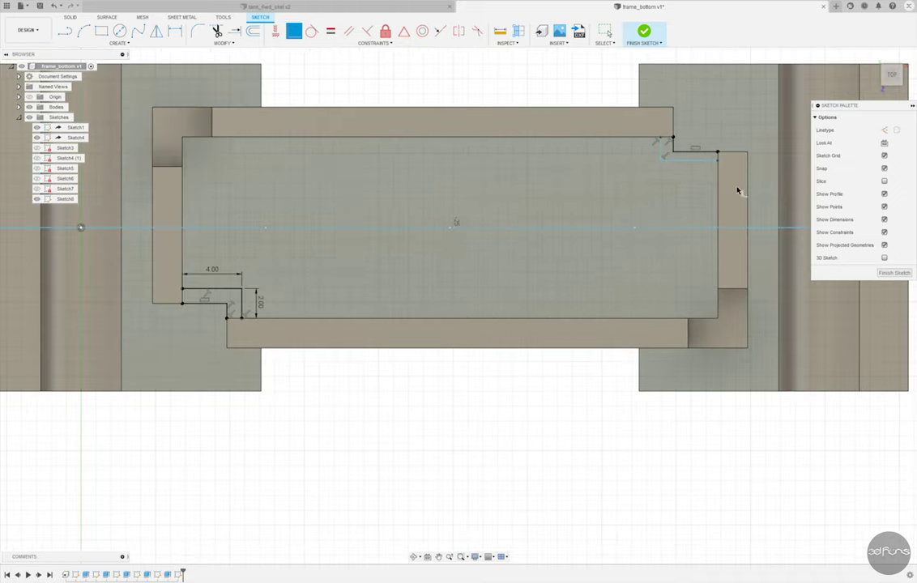
click(331, 31)
click(671, 160)
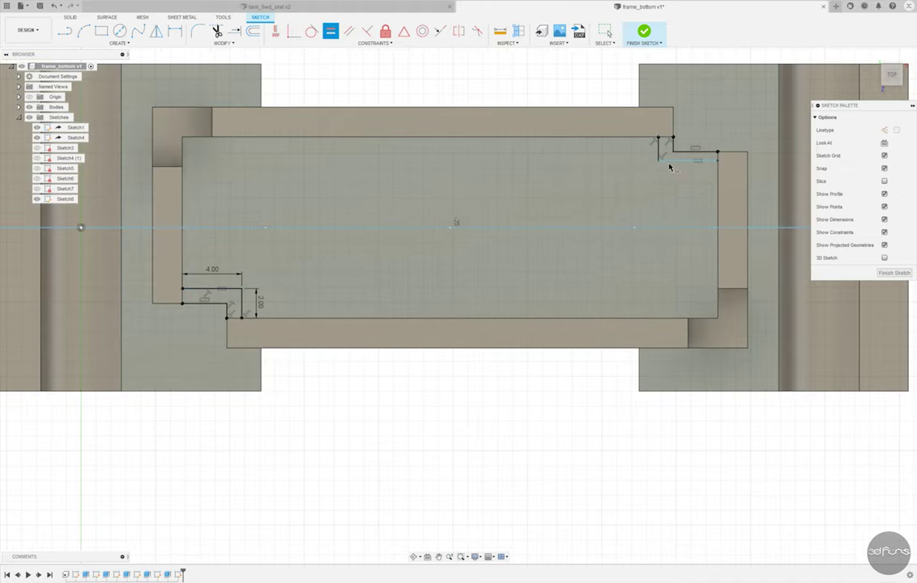
click(658, 158)
key(Escape)
scroll(365, 346, down, 3)
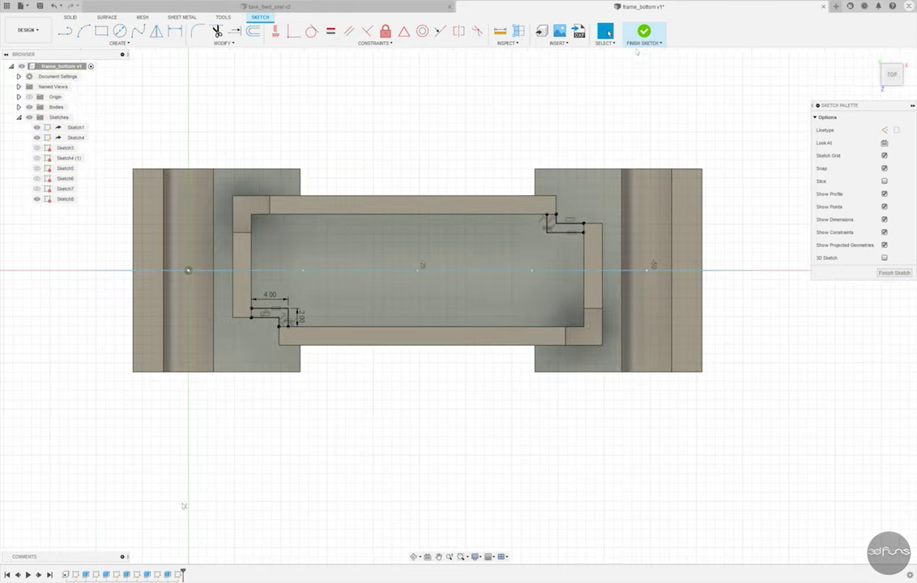
Step: Extrude the left and right notch profiles 6.5 mm as a Join, then orbit to view the left end
key(e)
scroll(312, 335, up, 5)
click(312, 334)
scroll(312, 335, down, 3)
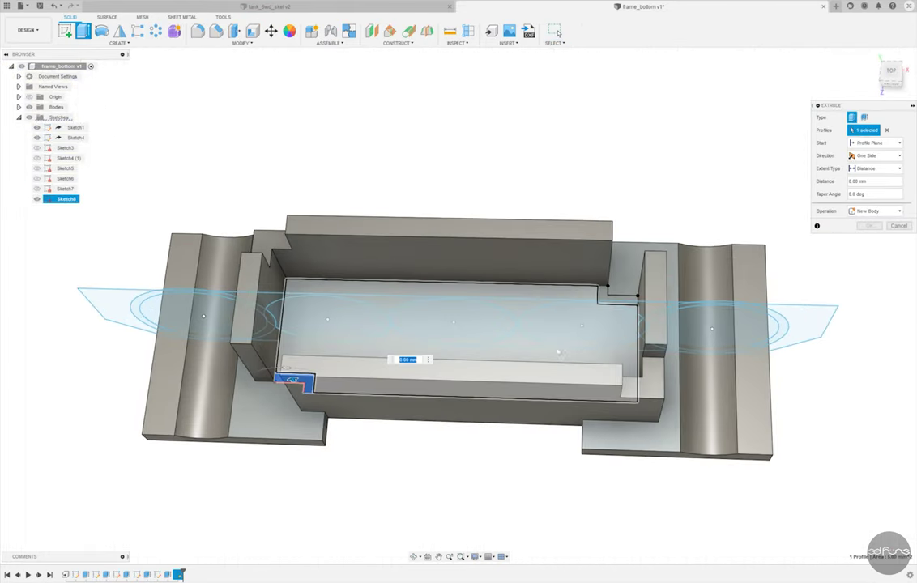
scroll(624, 287, up, 4)
click(628, 286)
scroll(640, 294, down, 2)
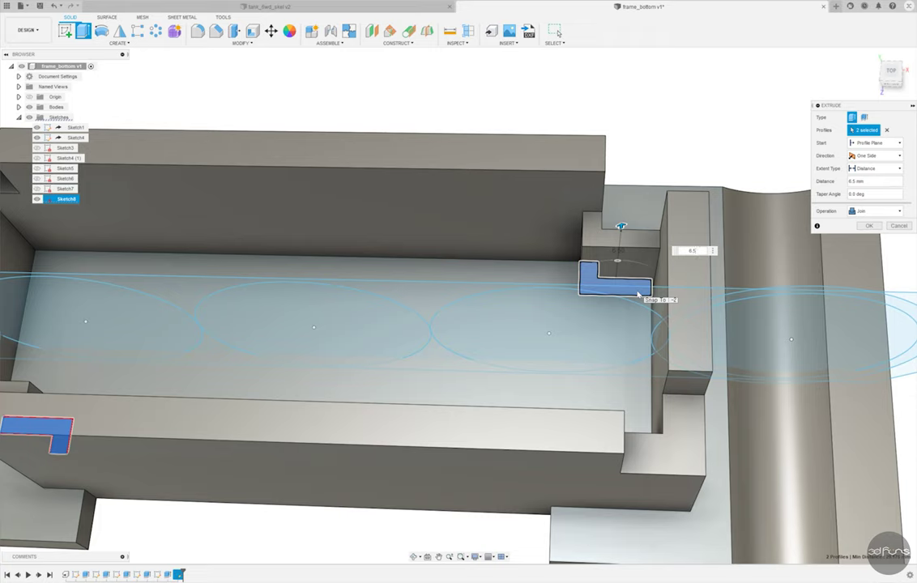
scroll(640, 293, down, 3)
key(Escape)
mouse_move(801, 198)
shift+middle_down()
mouse_move(701, 190)
mouse_move(690, 174)
shift+middle_up()
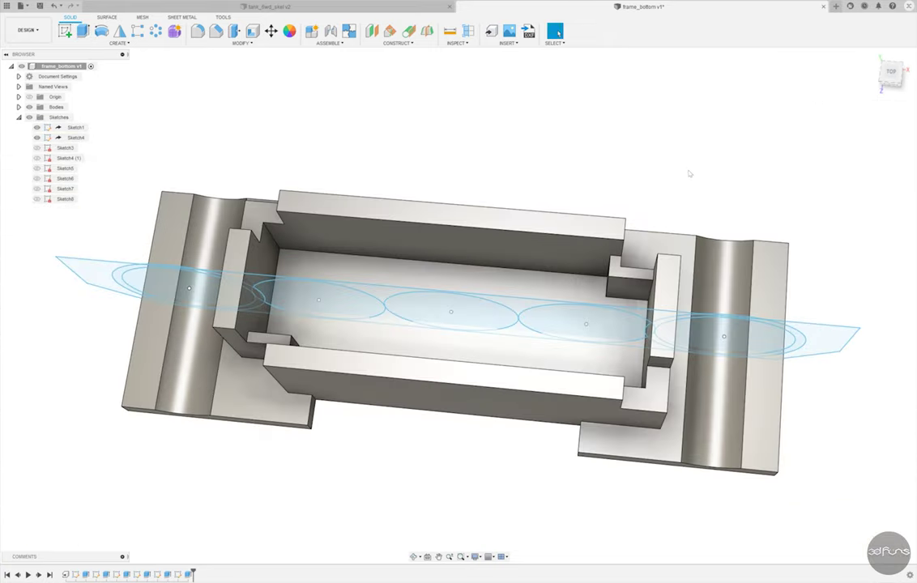
mouse_move(618, 183)
shift+middle_down()
mouse_move(635, 185)
mouse_move(495, 303)
mouse_move(567, 308)
mouse_move(502, 297)
mouse_move(368, 354)
mouse_move(74, 329)
shift+middle_up()
click(65, 30)
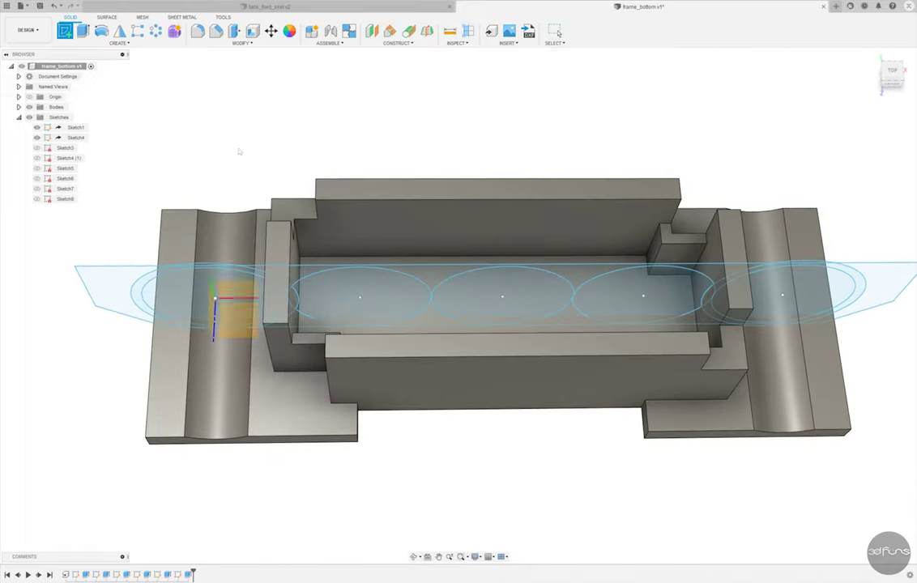
Step: Start a sketch on the floor plane and draw a small rectangle there
click(231, 312)
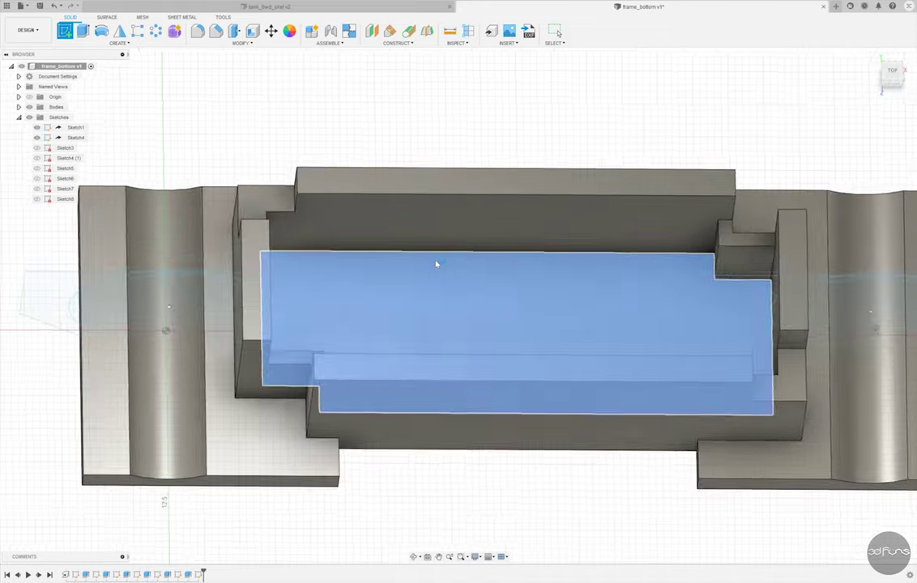
click(435, 264)
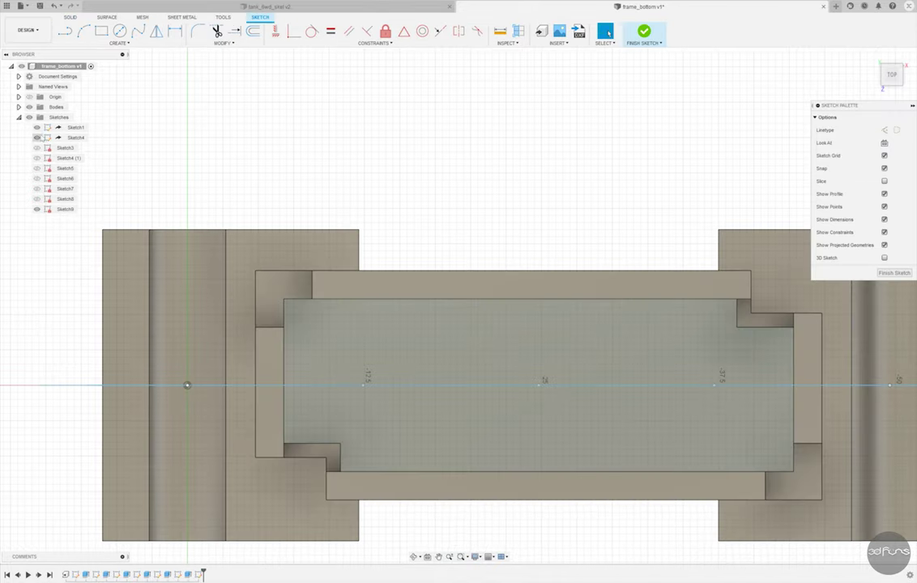
scroll(190, 205, down, 2)
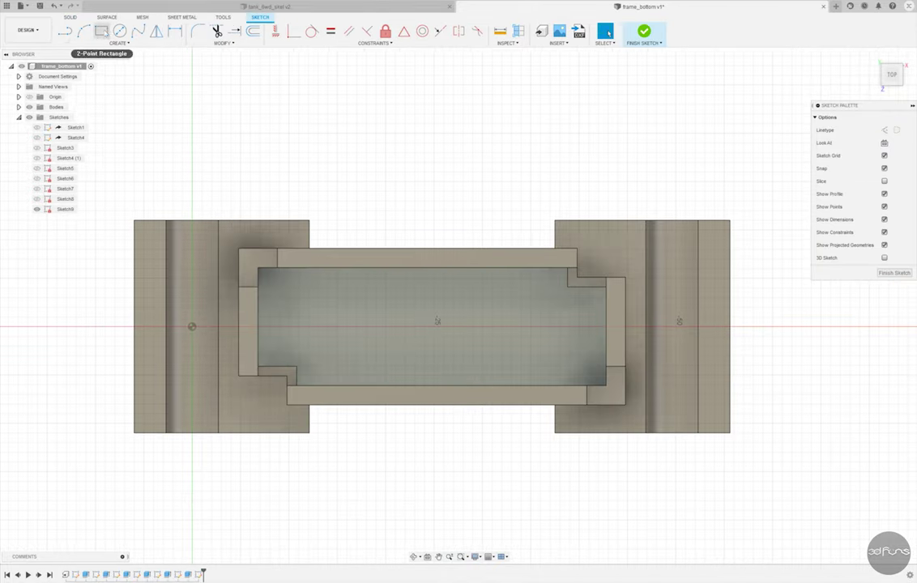
click(101, 30)
scroll(381, 280, up, 3)
click(329, 297)
click(436, 335)
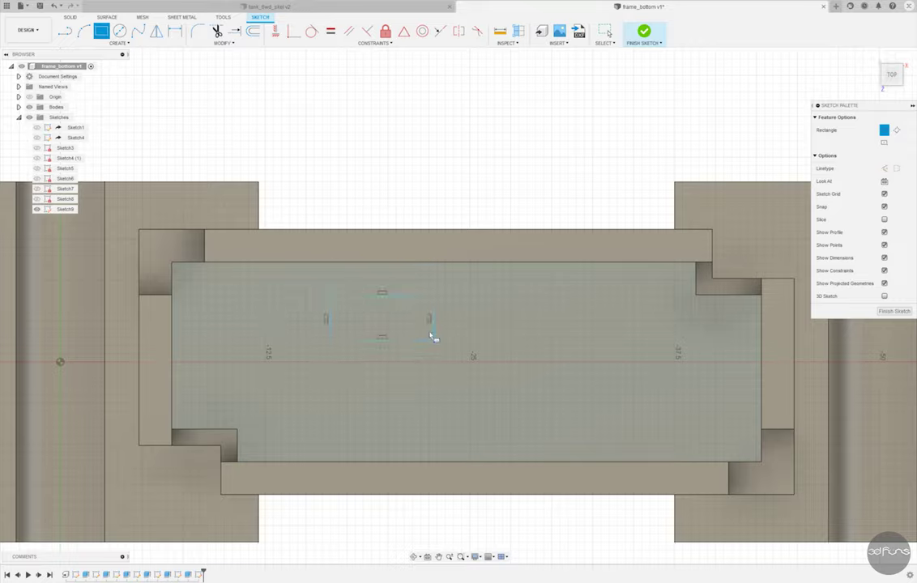
key(F6)
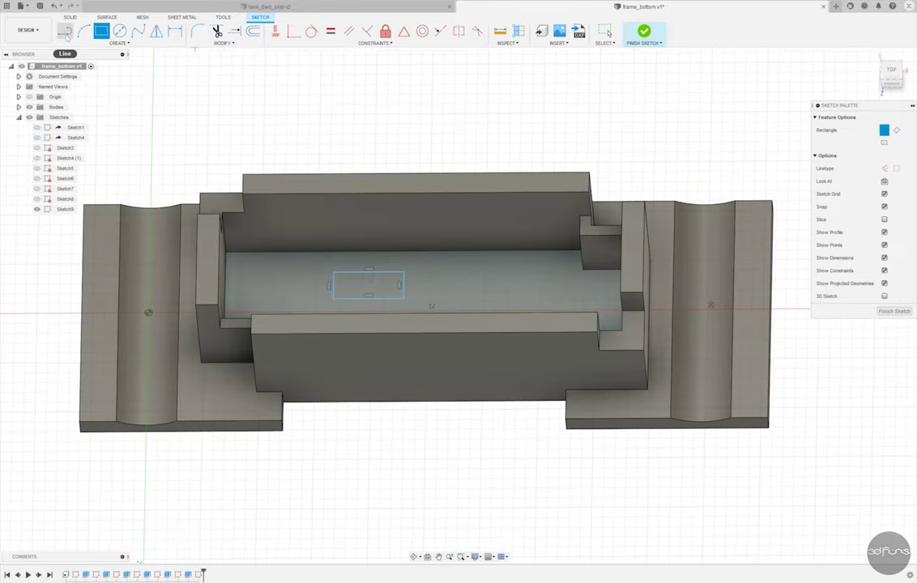
Step: Project the central circle into the sketch, dropping the extra selection
click(119, 43)
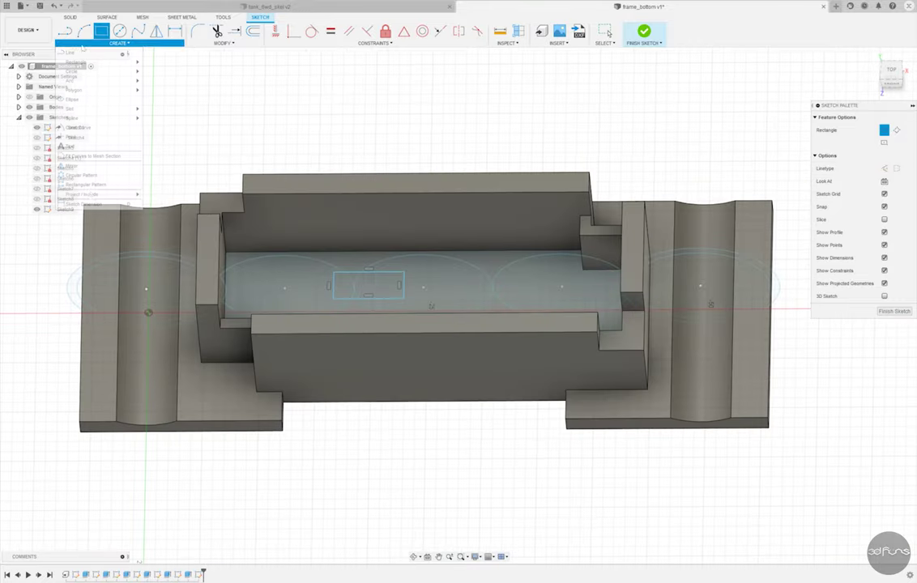
click(162, 195)
click(440, 261)
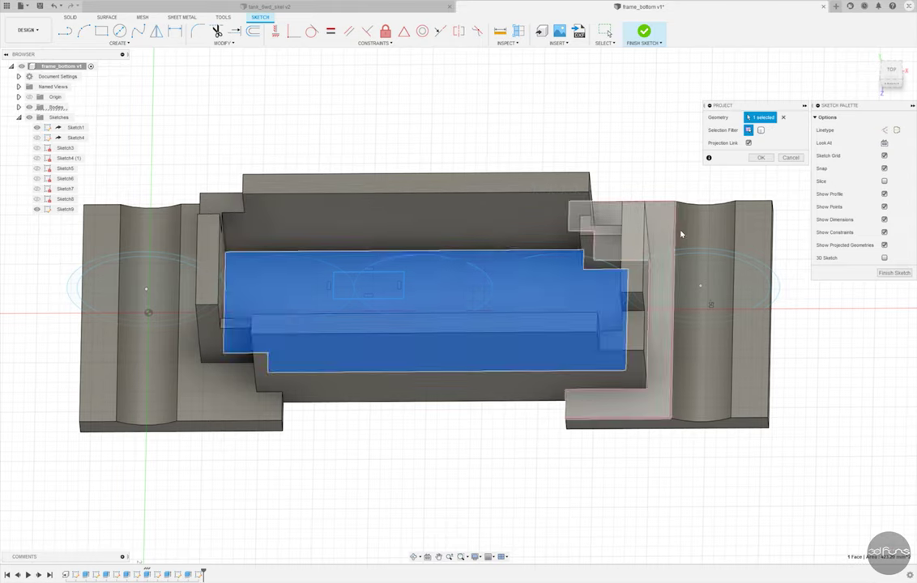
key(F6)
click(438, 206)
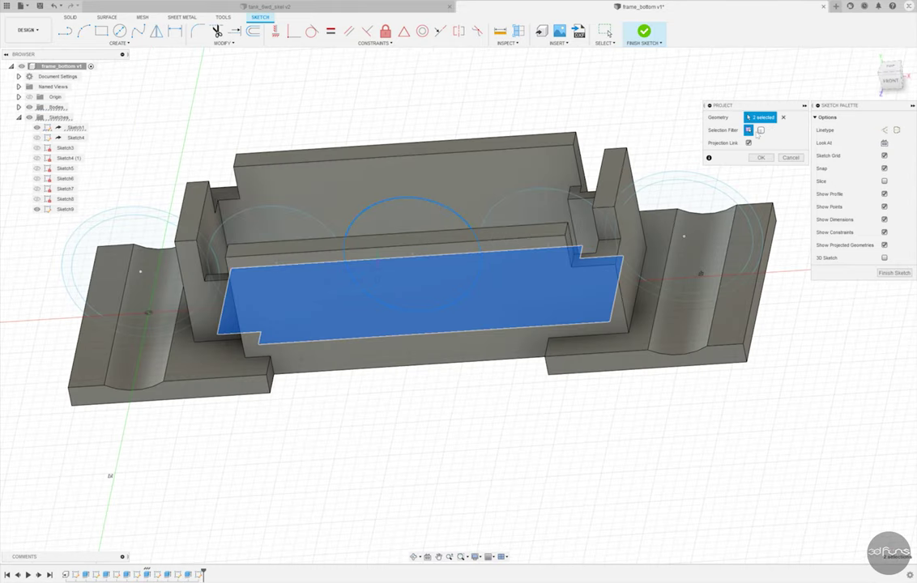
click(783, 118)
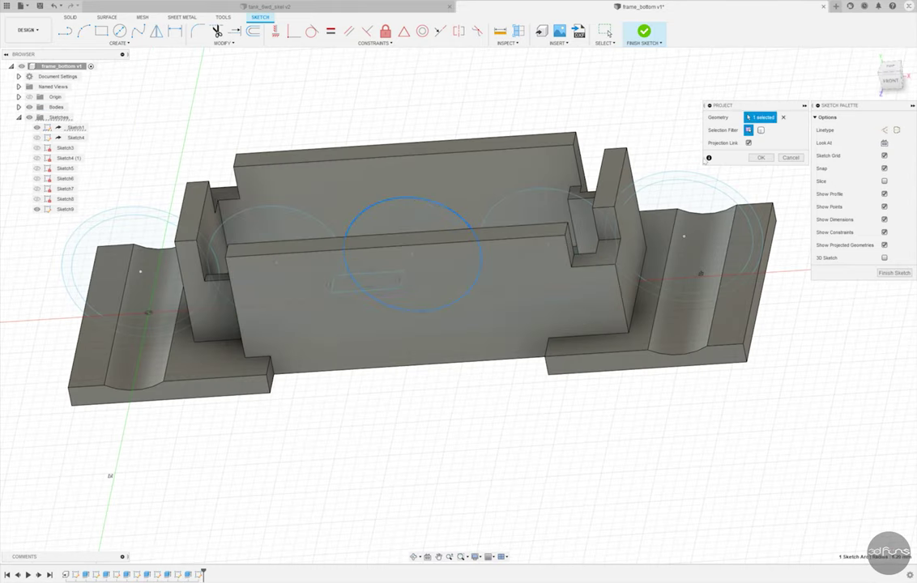
key(Return)
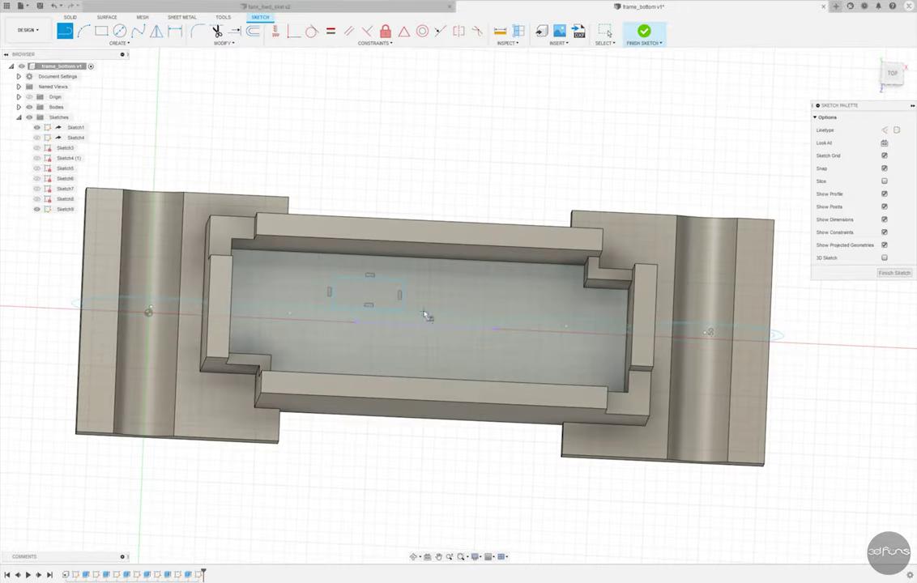
Step: Draw a vertical line up from the centre point and turn it into construction geometry
click(427, 325)
click(432, 150)
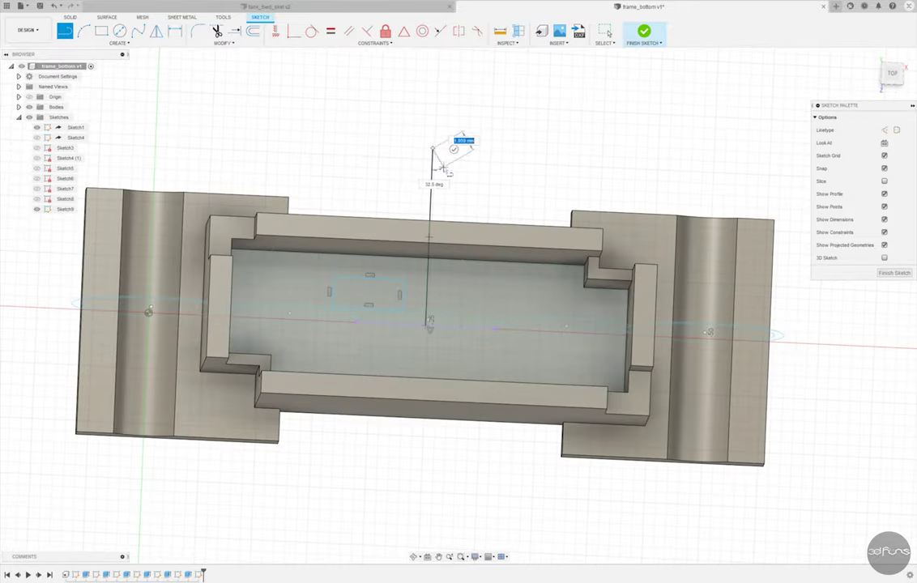
scroll(465, 185, up, 3)
key(Escape)
click(413, 186)
key(x)
scroll(592, 195, down, 2)
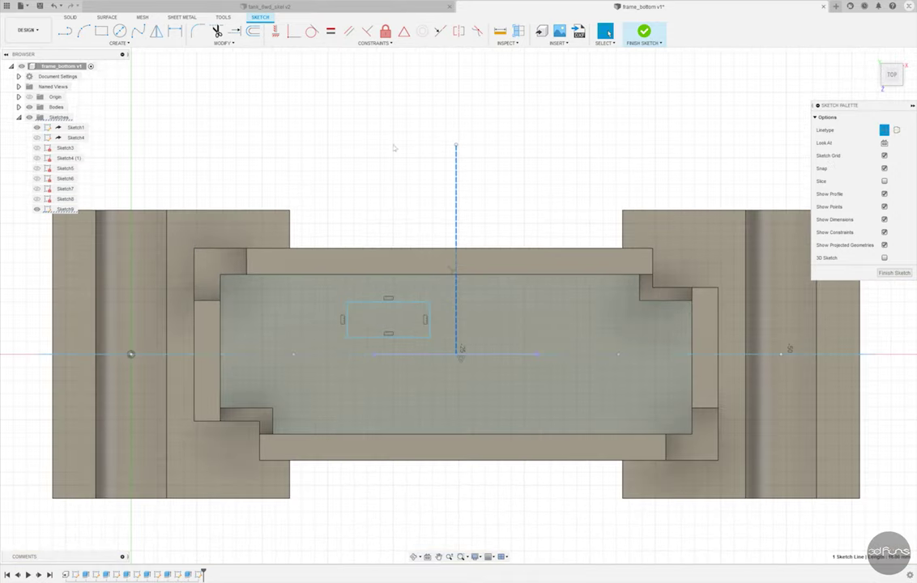
Step: Dimension the rectangle's left edge 11.50 from the vertical centre line
key(d)
scroll(454, 338, up, 2)
click(459, 338)
click(310, 322)
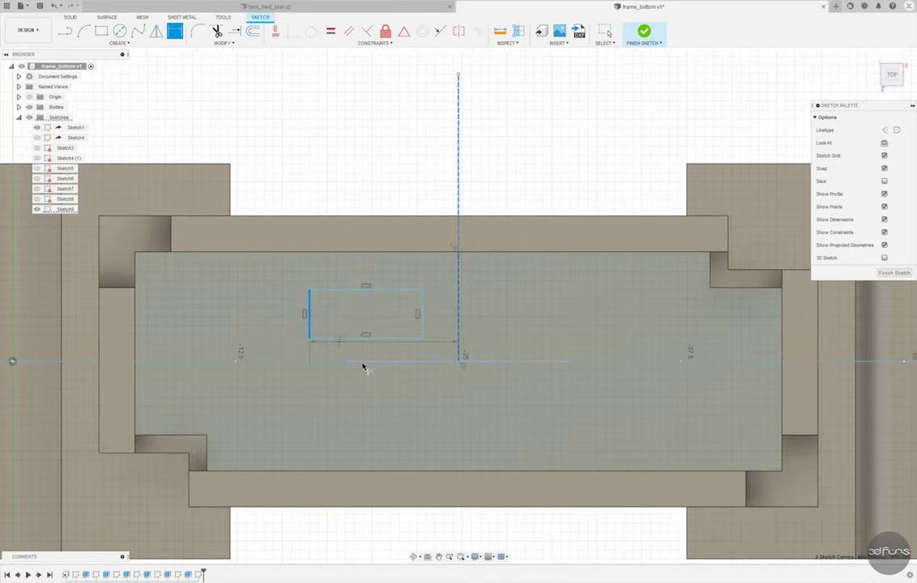
click(383, 410)
text(115)
key(Return)
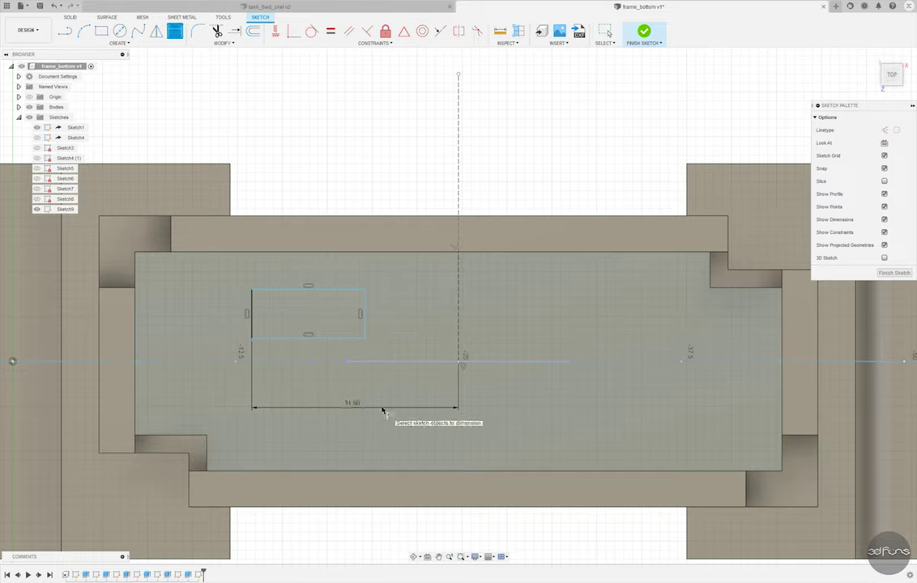
Step: Add the rectangle's remaining dimensions of 4.75, 3.50 and 6.50
click(194, 306)
text(32.5)
key(Return)
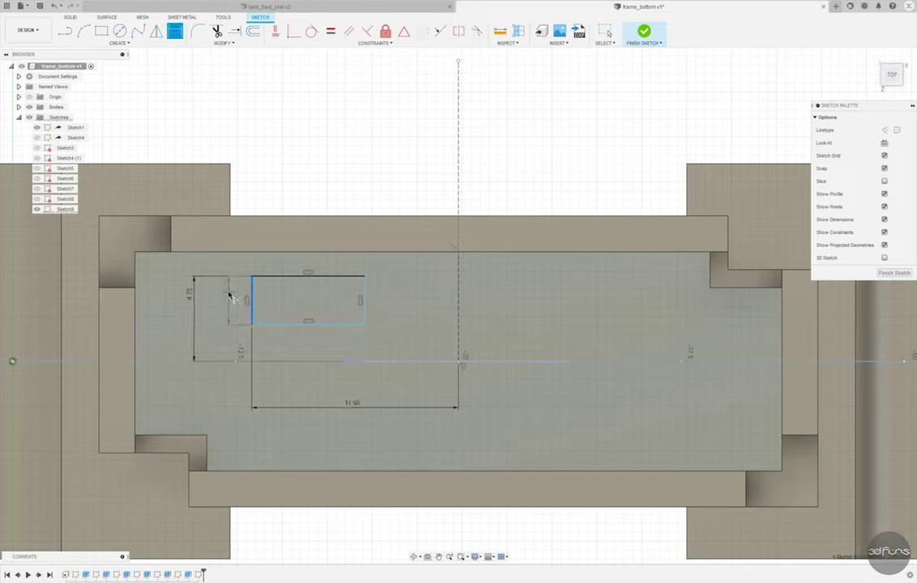
click(235, 293)
click(230, 293)
text(.5)
key(Return)
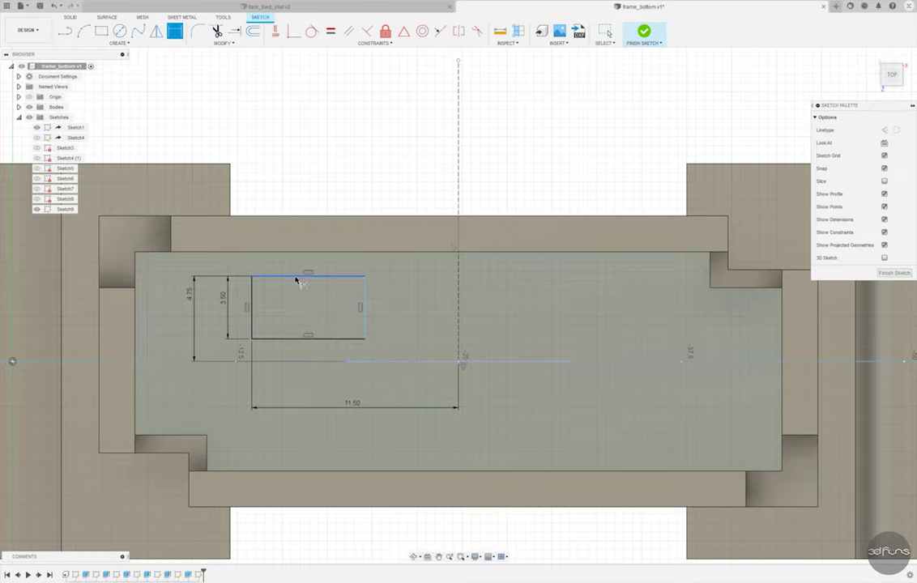
click(297, 277)
click(300, 262)
scroll(301, 265, down, 2)
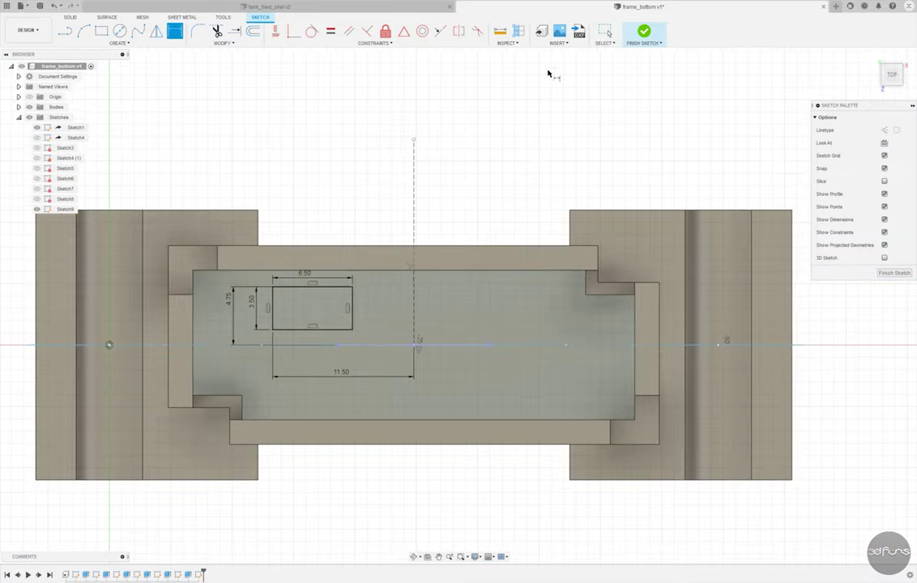
Step: Finish the sketch and cut the rectangle through the floor with Extent All
click(644, 31)
click(83, 31)
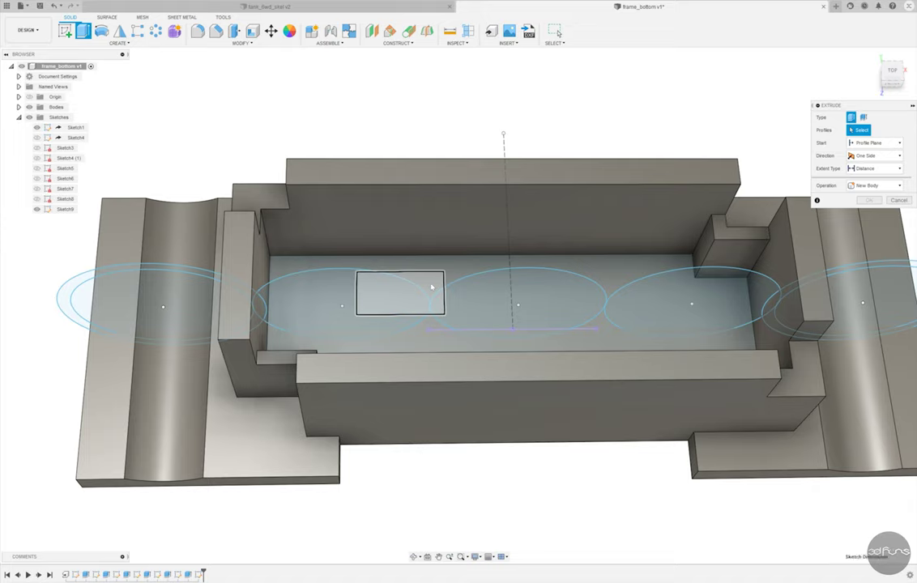
click(401, 292)
click(875, 167)
click(867, 197)
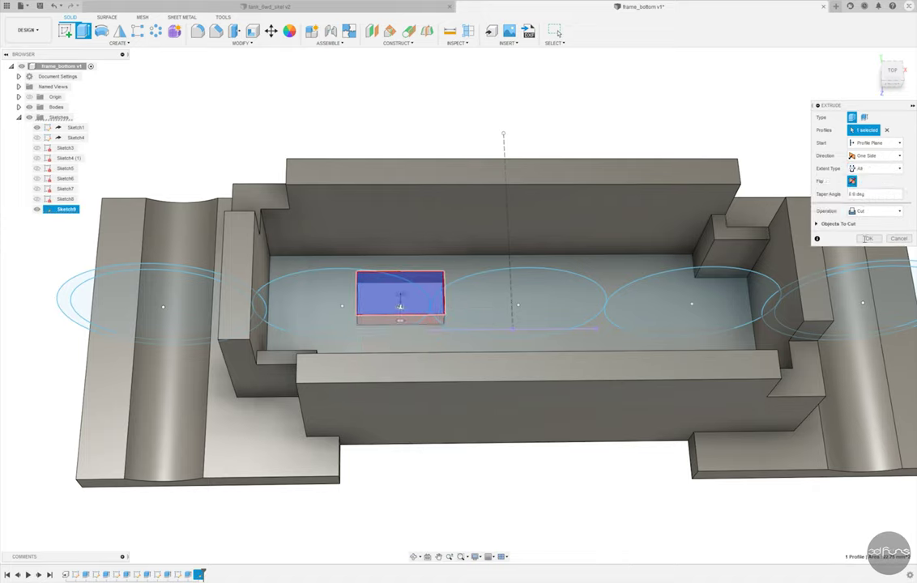
click(868, 238)
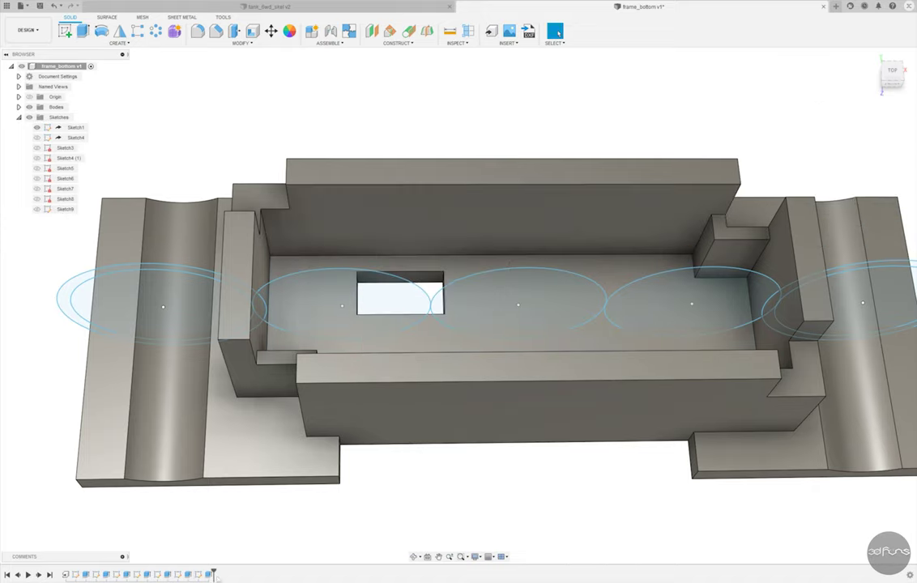
right_click(197, 574)
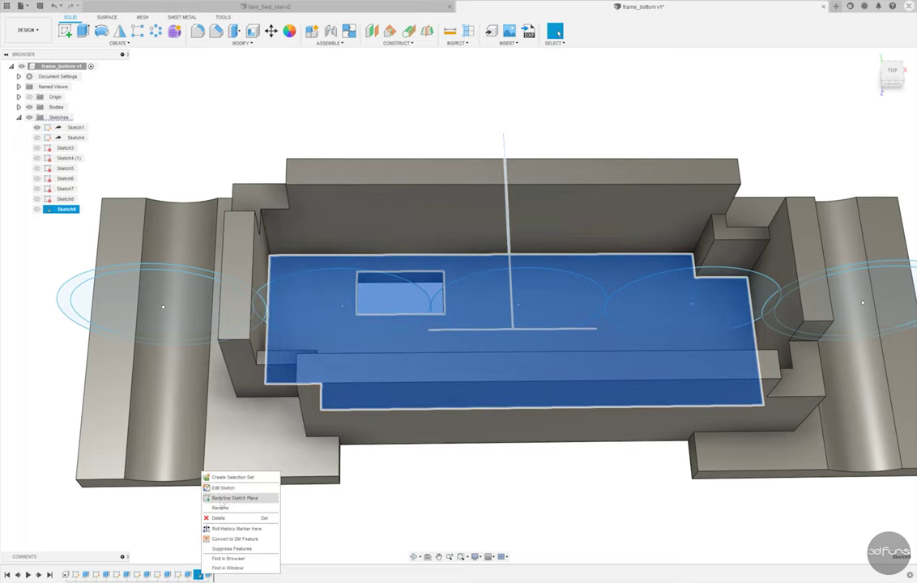
Step: Reopen Sketch9 and draw a rectangle from the floor's top-left corner toward the centre
click(228, 502)
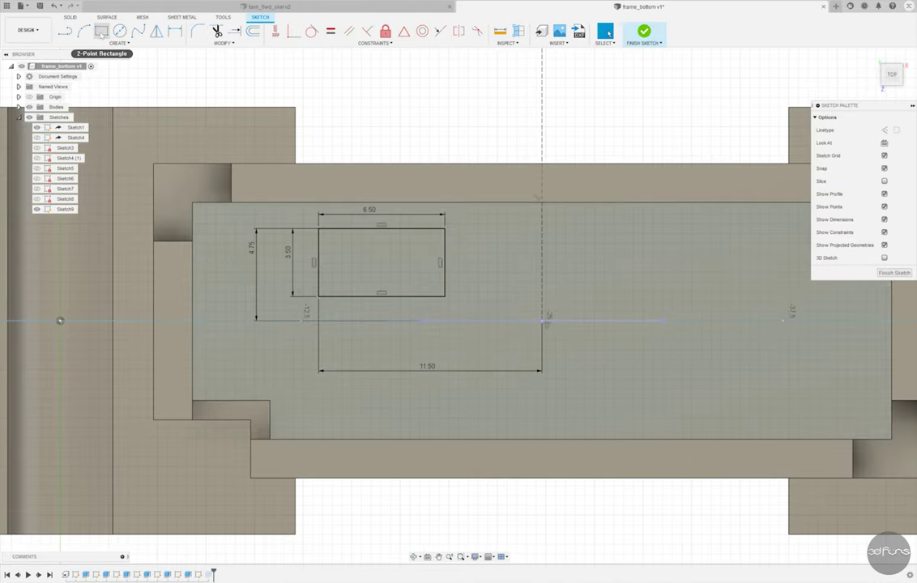
click(101, 32)
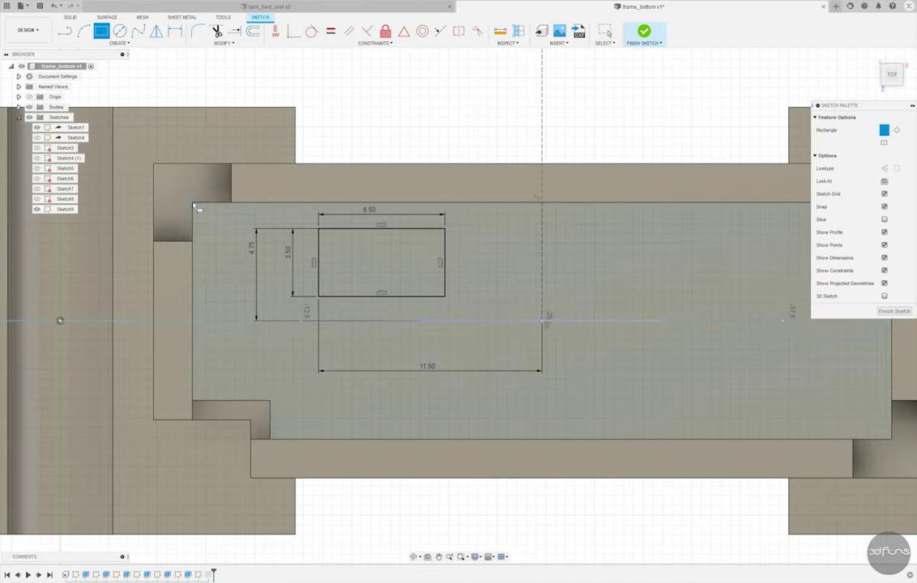
click(192, 203)
click(478, 309)
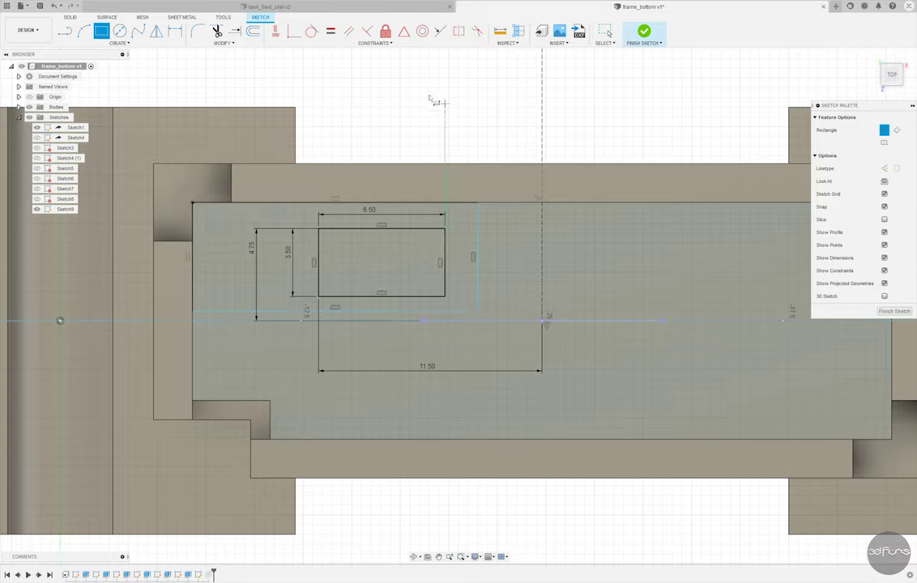
click(608, 32)
Step: Dimension the new rectangle 1.20 above the centre line and 6.50 past the hole
click(401, 298)
click(405, 311)
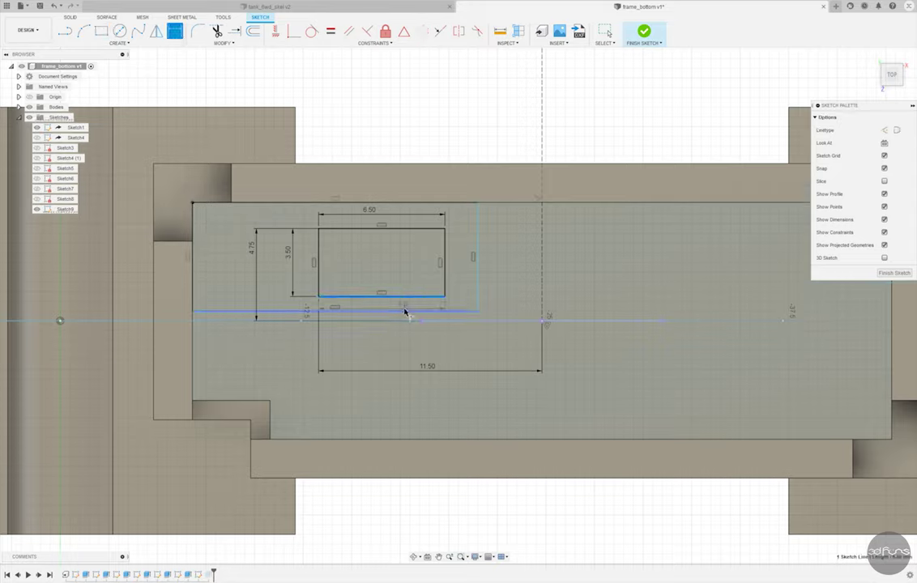
click(498, 306)
key(Return)
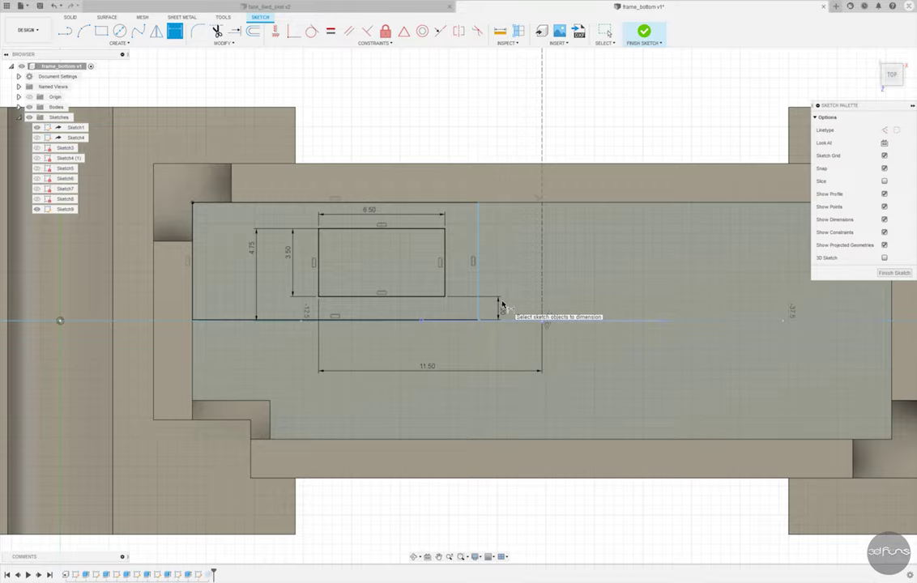
click(478, 249)
click(444, 259)
click(470, 142)
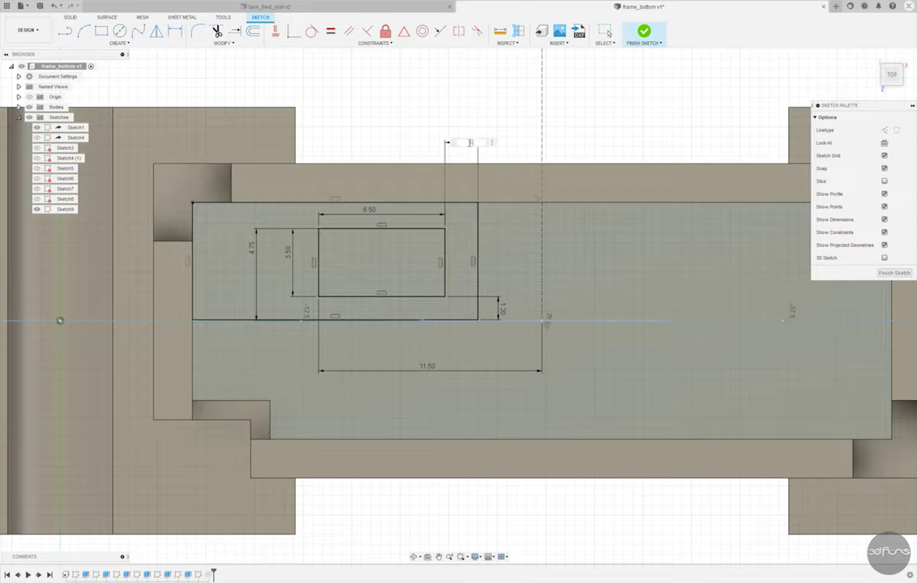
text(6.5)
key(Return)
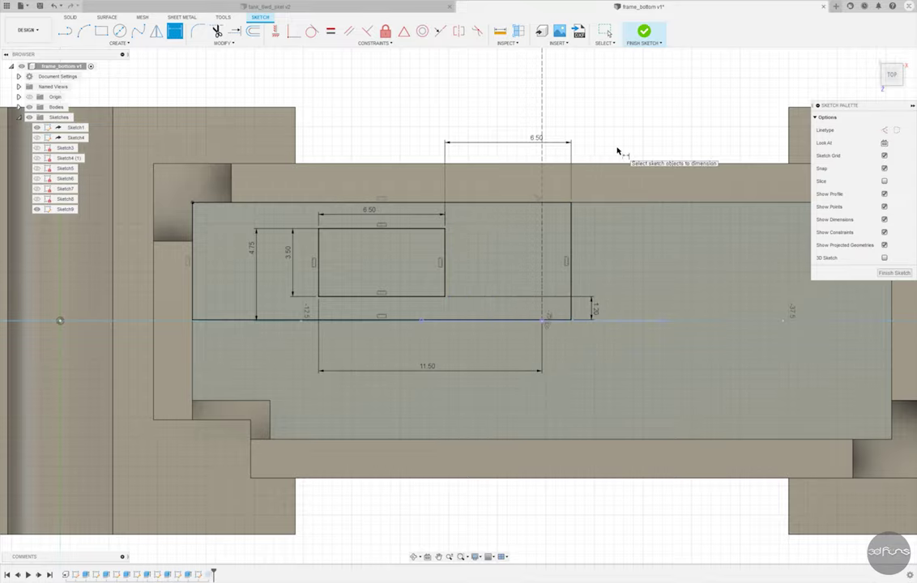
click(644, 36)
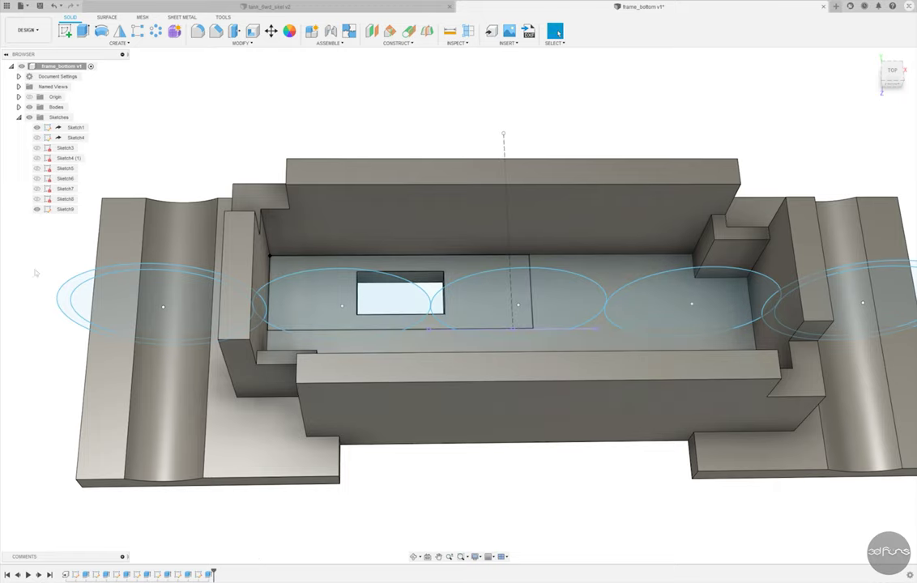
Step: Extrude the new rectangle 2 mm up as a raised block joined to the floor
click(295, 267)
click(82, 30)
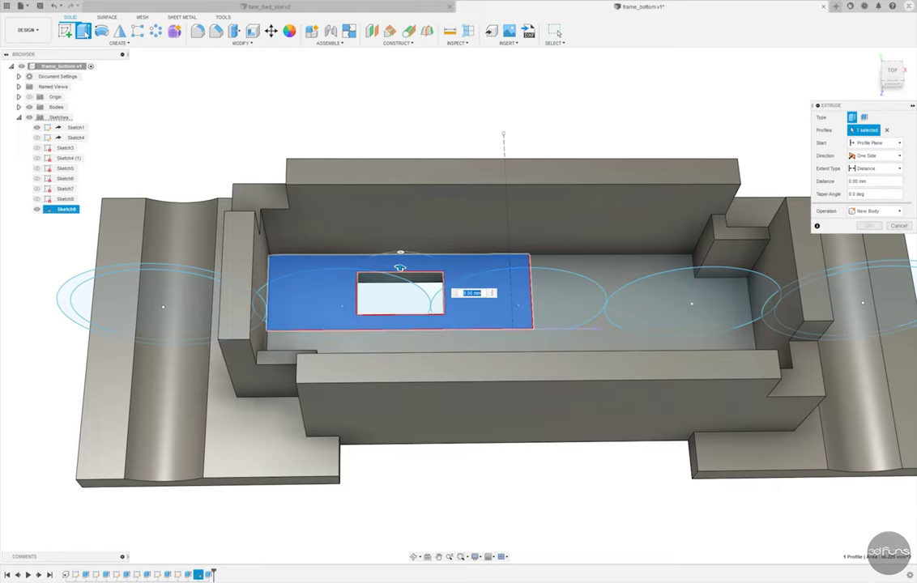
drag(399, 267, 399, 254)
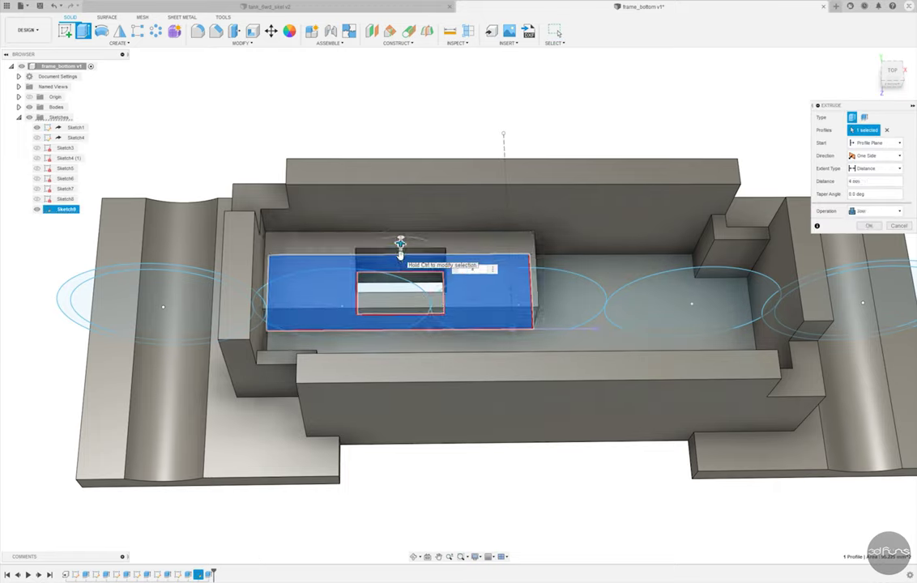
key(Return)
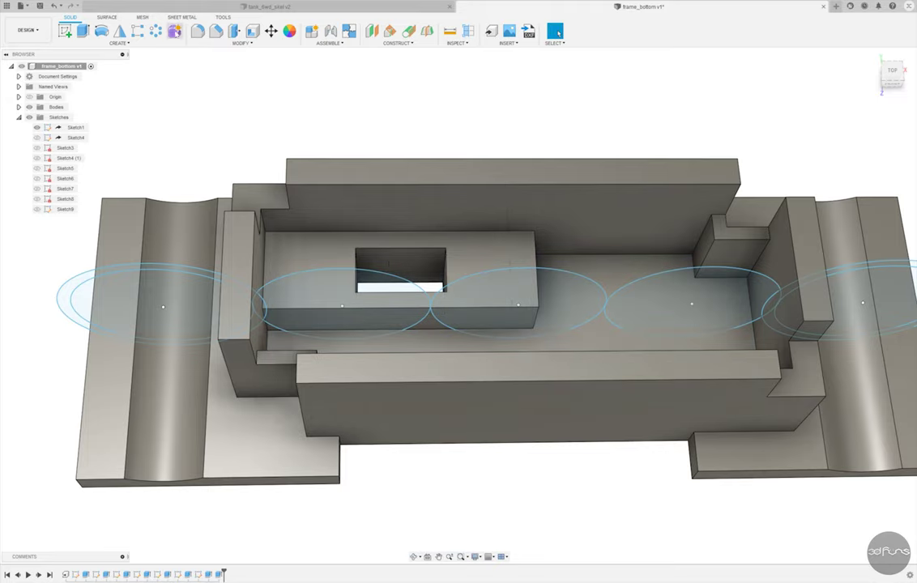
Step: Chamfer the four underside edges of the opening by 1.5
click(216, 31)
shift+middle_drag(405, 284, 405, 202)
click(364, 340)
click(328, 322)
click(395, 321)
click(361, 341)
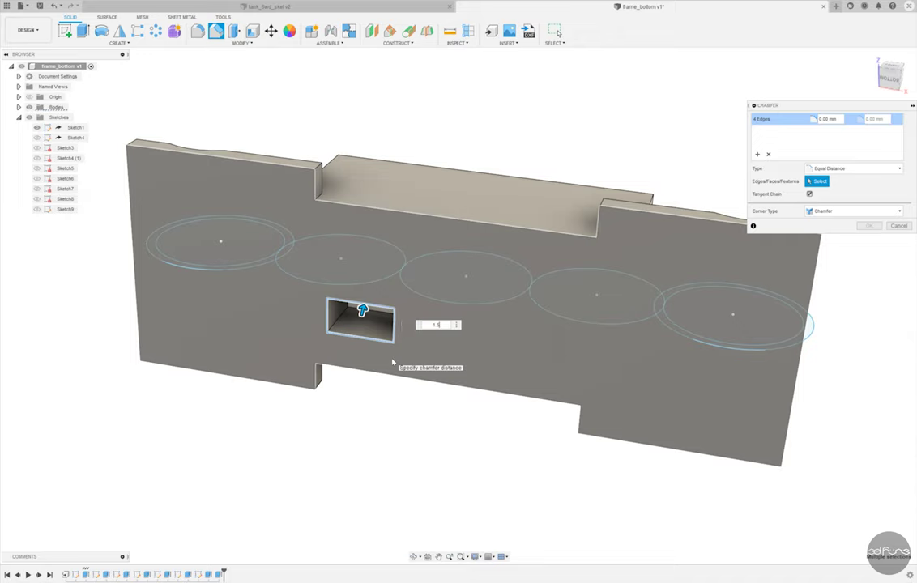
key(Return)
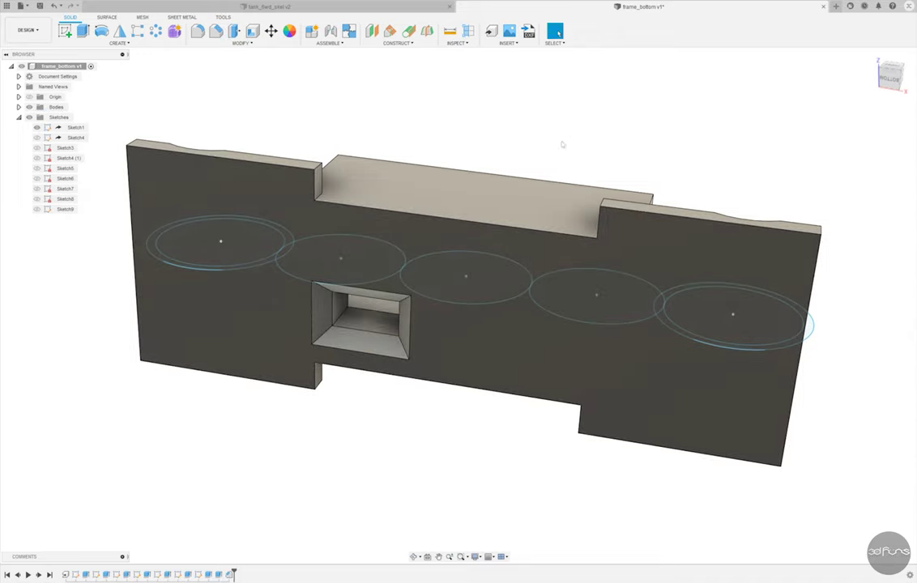
Step: Start a new sketch on the top face of the raised block
shift+middle_drag(561, 144, 519, 211)
click(64, 31)
click(460, 228)
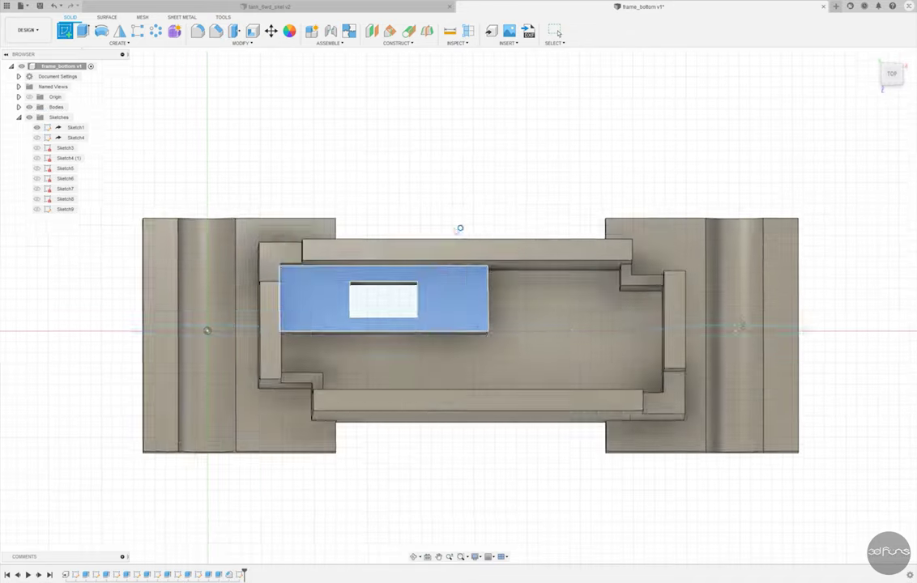
Step: Add two circles on either side of the opening with a 1.50 diameter
click(120, 30)
scroll(394, 243, up, 3)
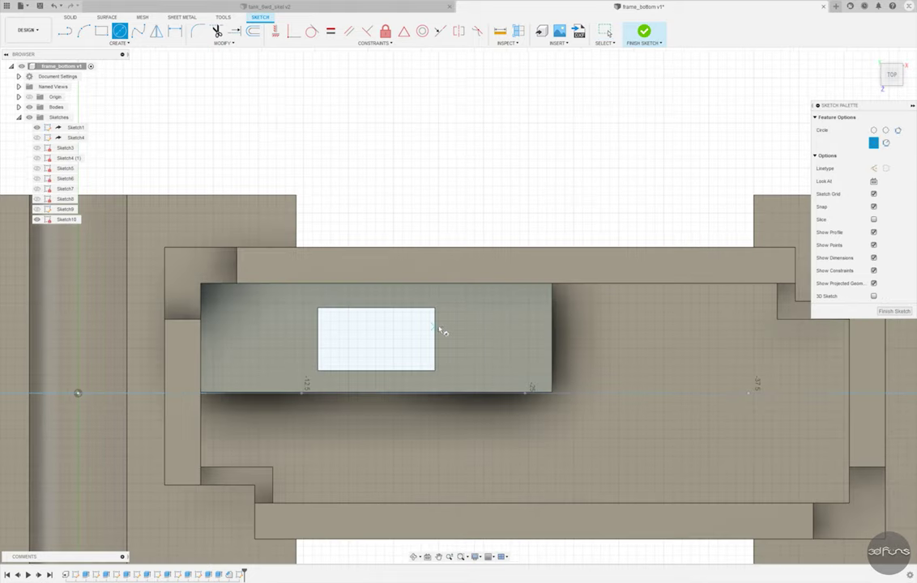
click(232, 339)
click(235, 348)
click(331, 33)
click(245, 332)
click(494, 328)
key(d)
click(509, 328)
click(513, 313)
key(Return)
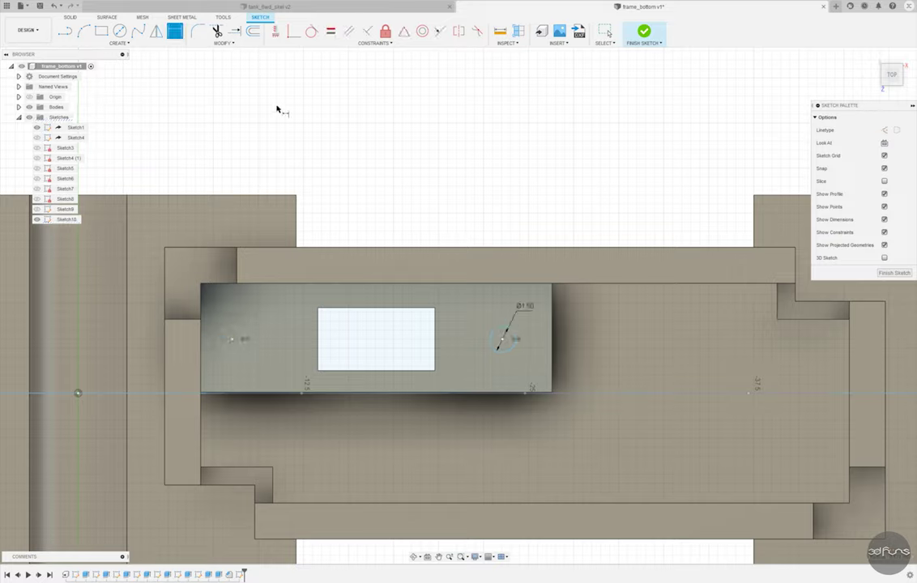
Step: Draw 5 mm vertical and horizontal helper lines from the opening as construction lines
key(l)
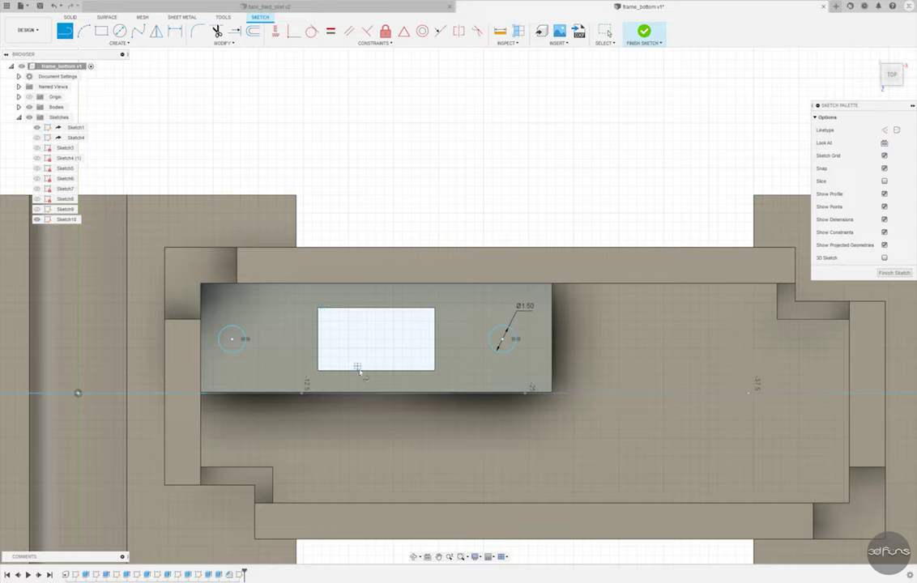
click(378, 308)
text(5)
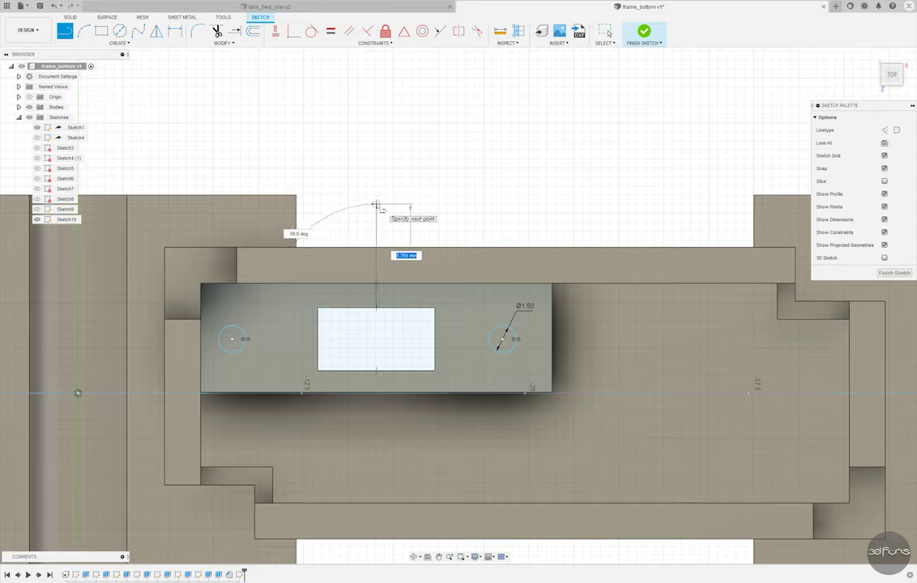
key(Return)
key(Escape)
key(d)
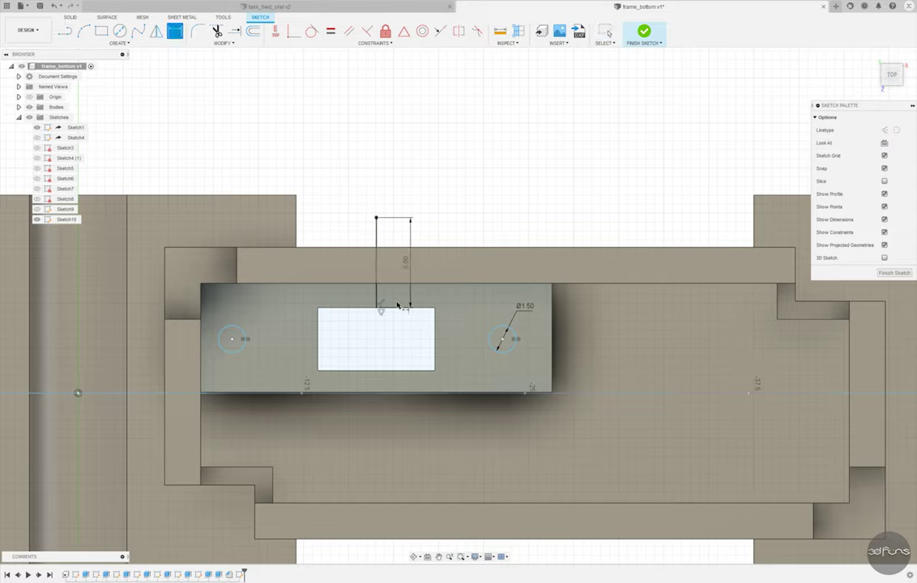
key(l)
click(435, 338)
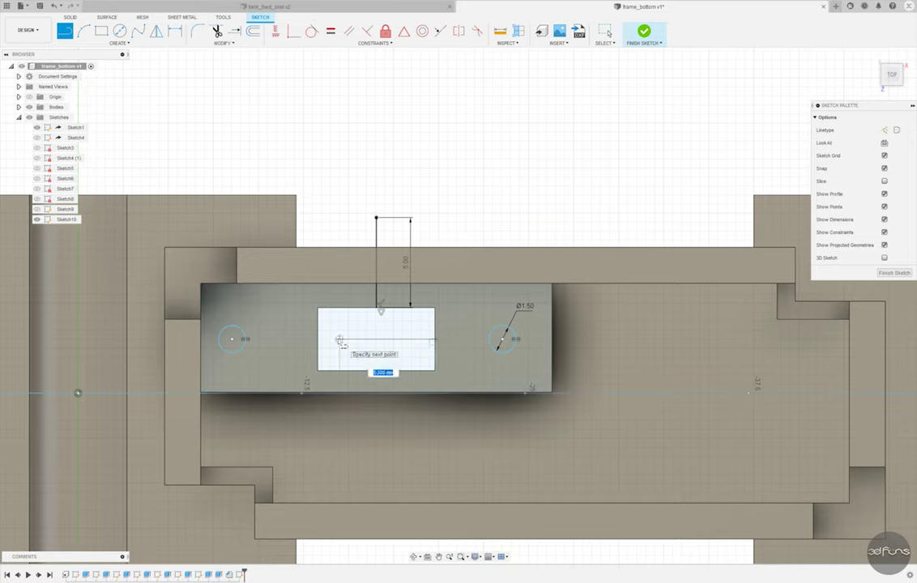
text(5)
key(Return)
key(Escape)
click(896, 130)
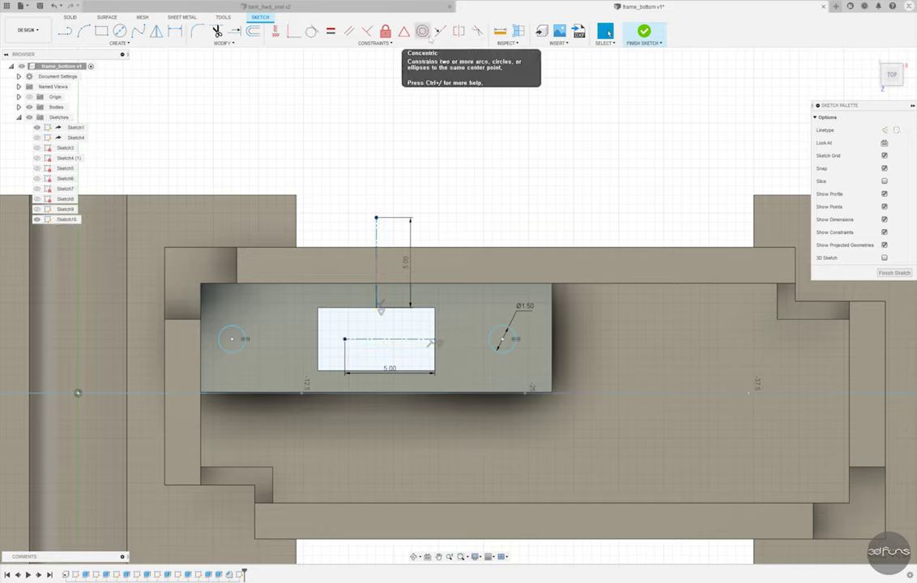
Step: Make the two circle centres symmetric about the vertical construction line
key(d)
click(412, 341)
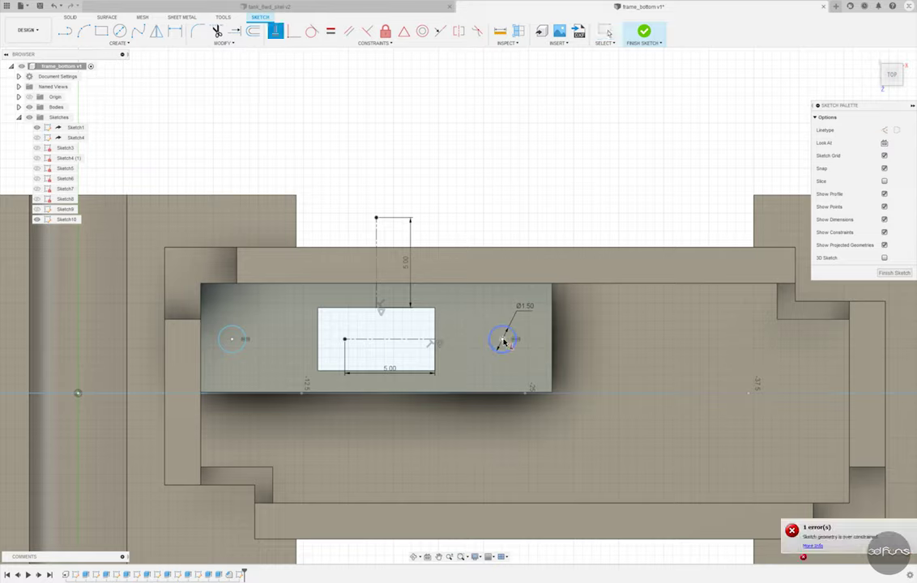
click(232, 340)
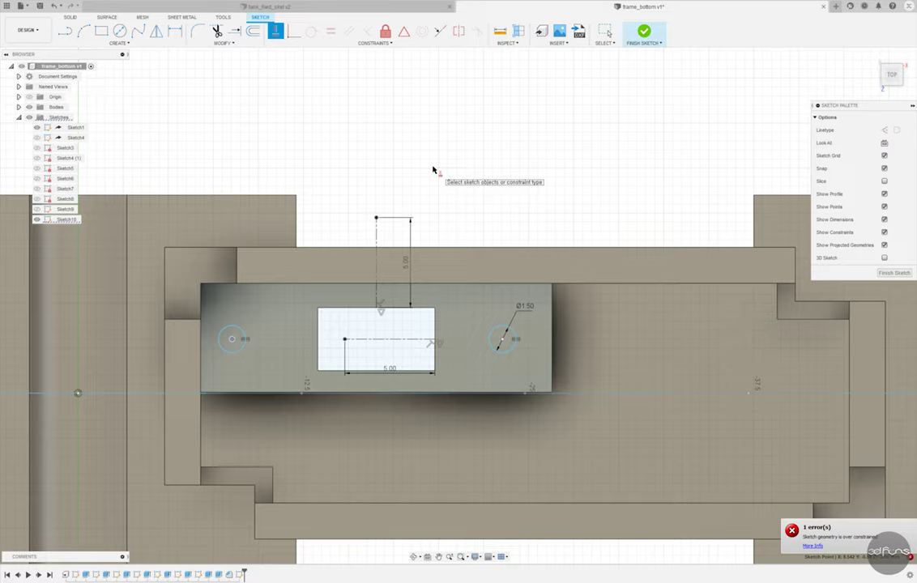
click(378, 293)
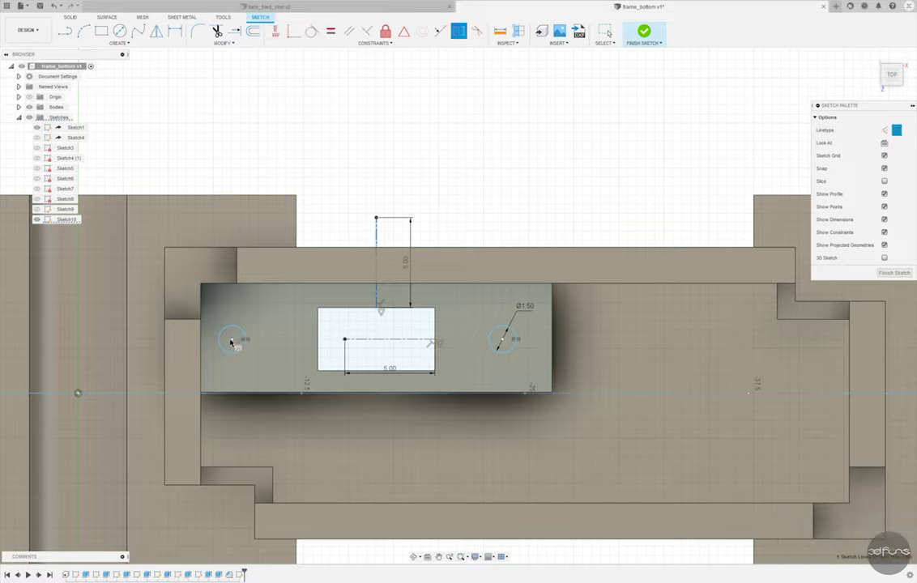
click(397, 185)
click(233, 340)
click(502, 340)
click(378, 257)
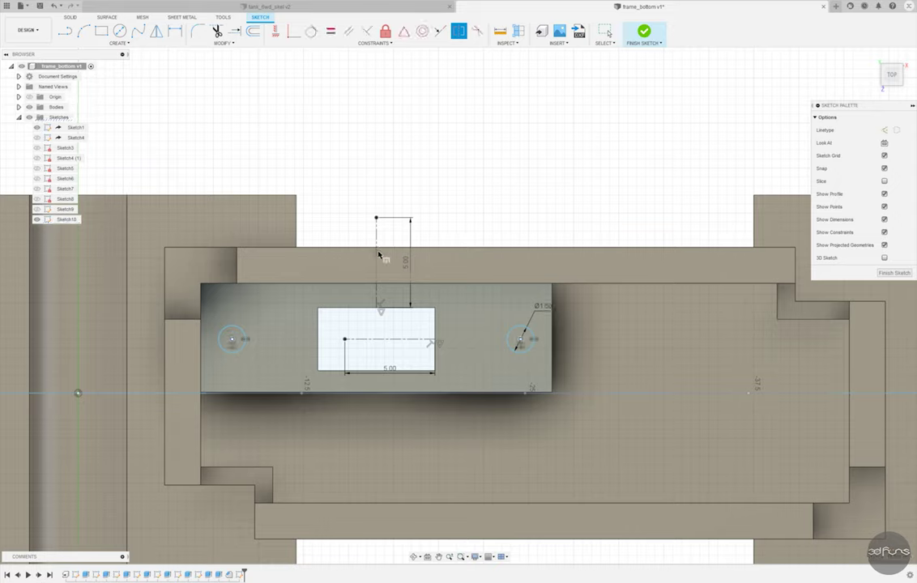
Step: Set the spacing between the circle centres to 15 mm and finish the sketch
click(231, 340)
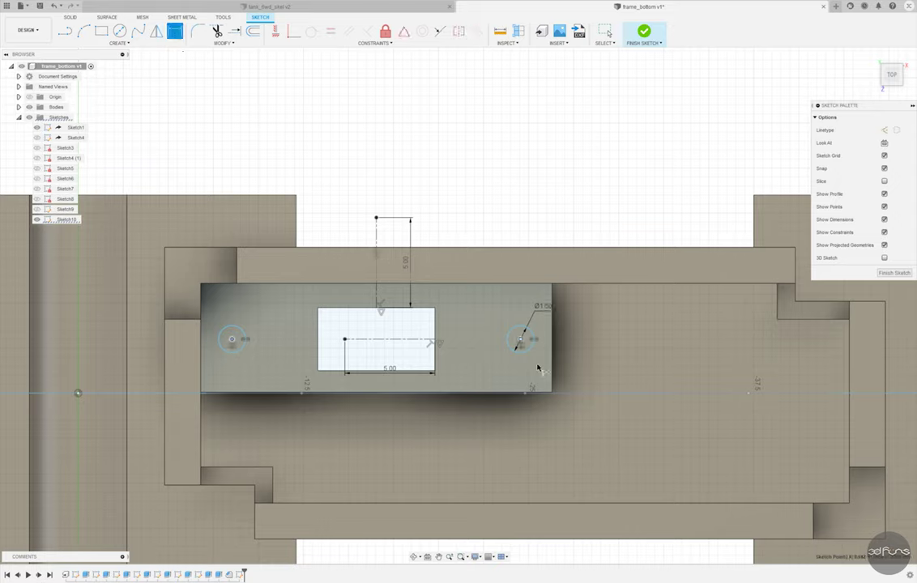
click(520, 340)
click(409, 170)
text(15)
key(Return)
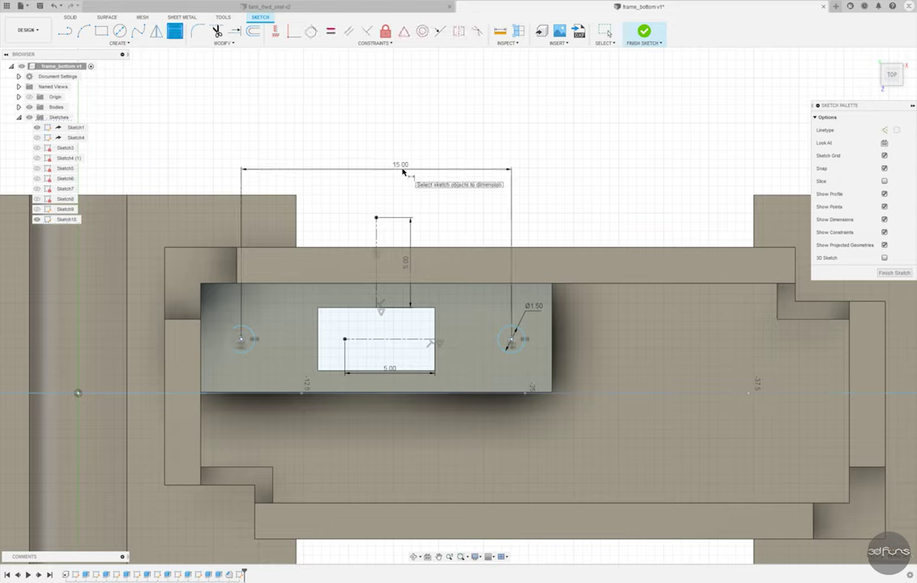
click(292, 32)
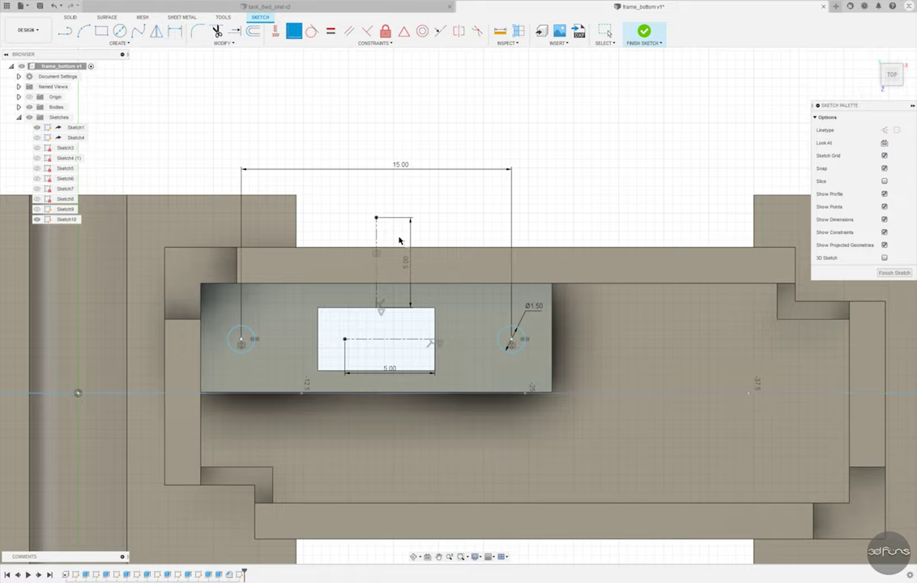
click(606, 32)
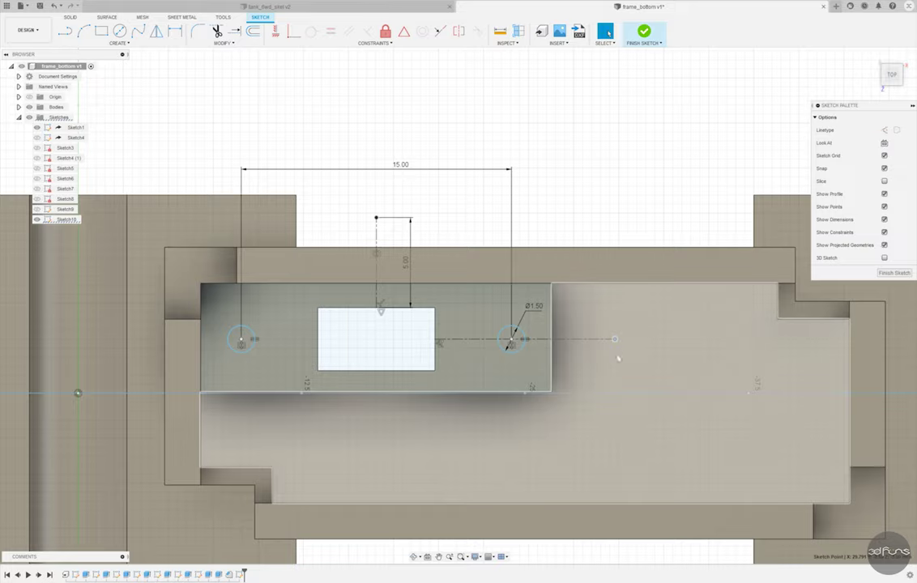
key(Return)
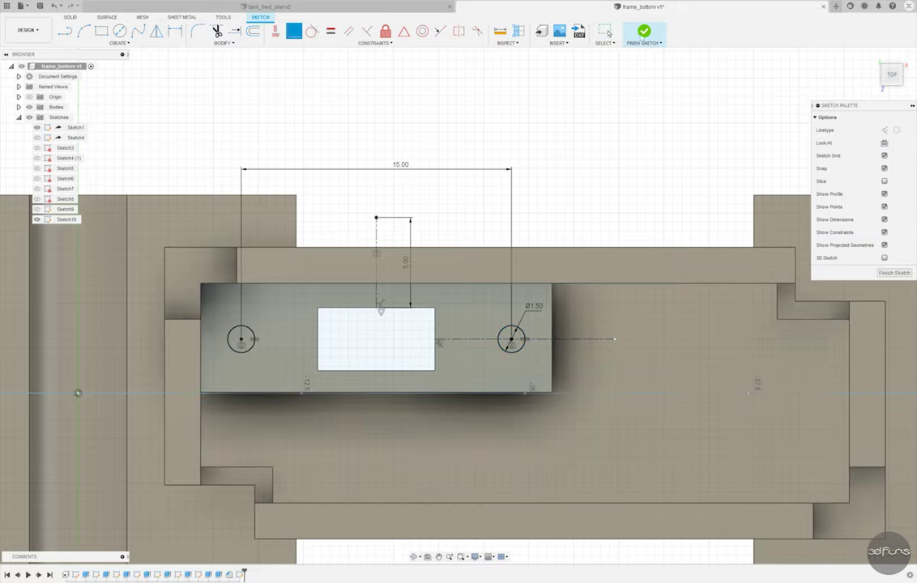
click(644, 32)
Step: Extrude both Ø1.50 circles down into the raised block as a cut
key(e)
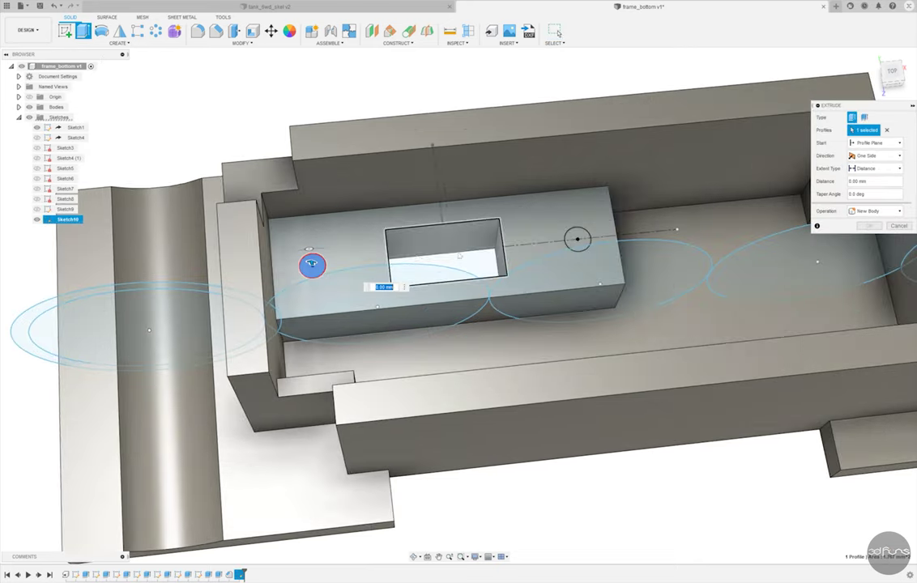
click(576, 239)
drag(577, 241, 562, 298)
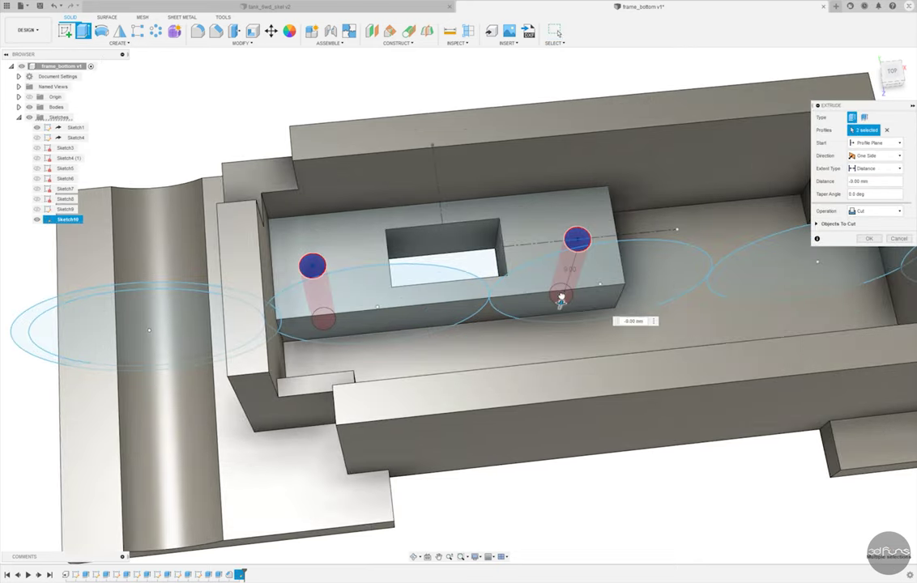
key(Return)
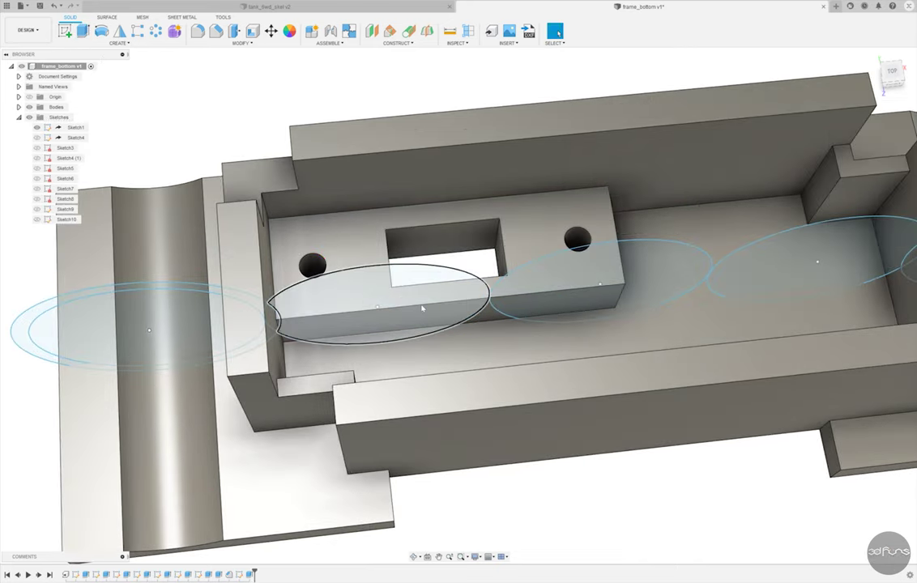
Step: Re-edit and confirm the hole cut, then orbit round to the part's underside
right_click(240, 574)
click(280, 484)
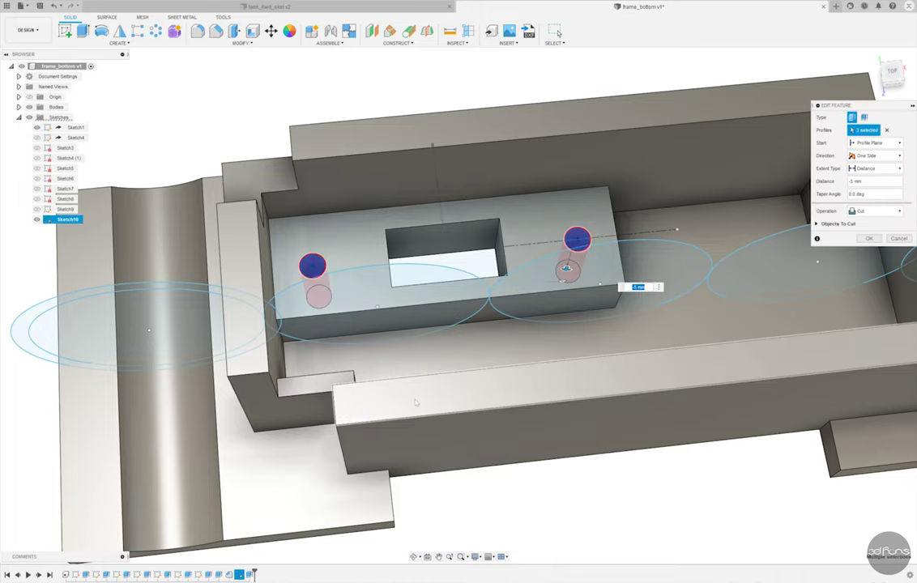
scroll(607, 394, down, 3)
key(Return)
shift+middle_drag(469, 407, 503, 481)
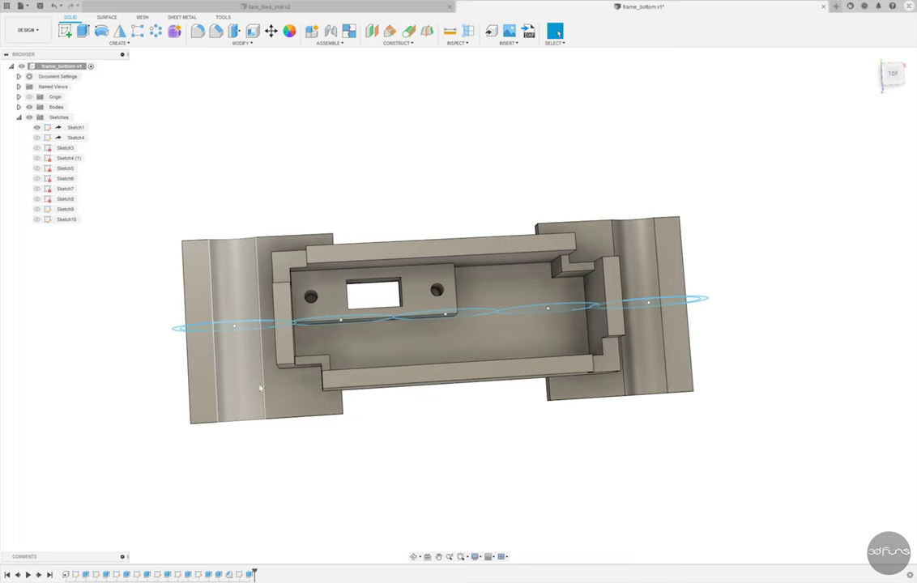
shift+middle_drag(509, 479, 120, 79)
Step: Sketch a narrow rectangle at each end of the part's underside
click(65, 30)
click(287, 260)
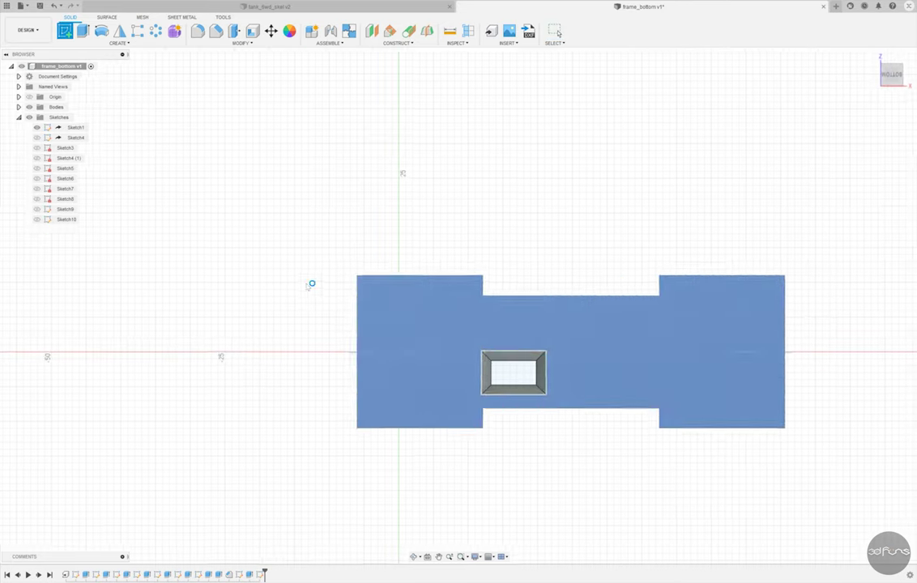
key(r)
click(359, 276)
click(393, 428)
click(787, 276)
click(741, 428)
Step: Constrain the two end rectangles to be equal in size
click(330, 32)
click(750, 280)
key(d)
click(371, 276)
click(375, 260)
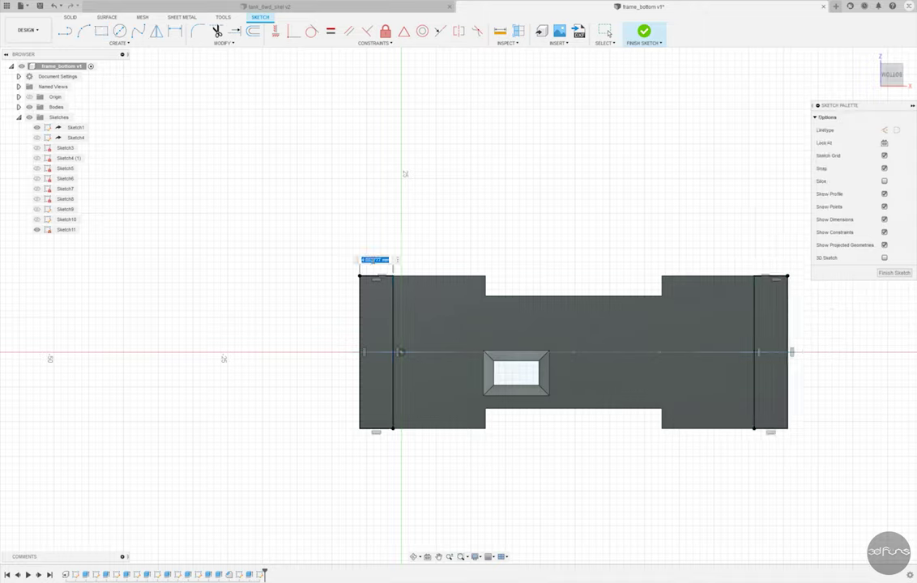
key(Escape)
Step: Cut both end strips through the whole part with Extent All and save as frame_bottom v2
key(e)
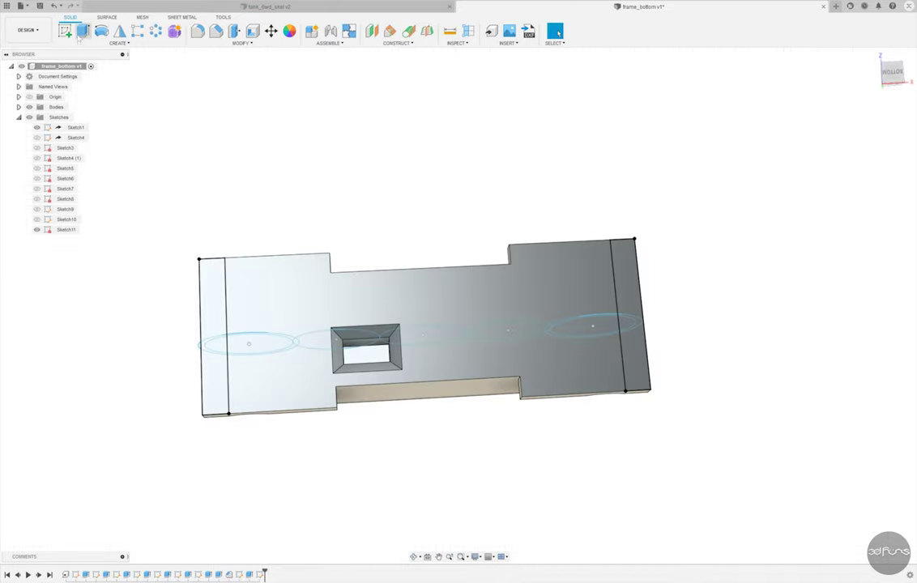
click(212, 290)
click(630, 287)
shift+middle_drag(630, 286, 630, 287)
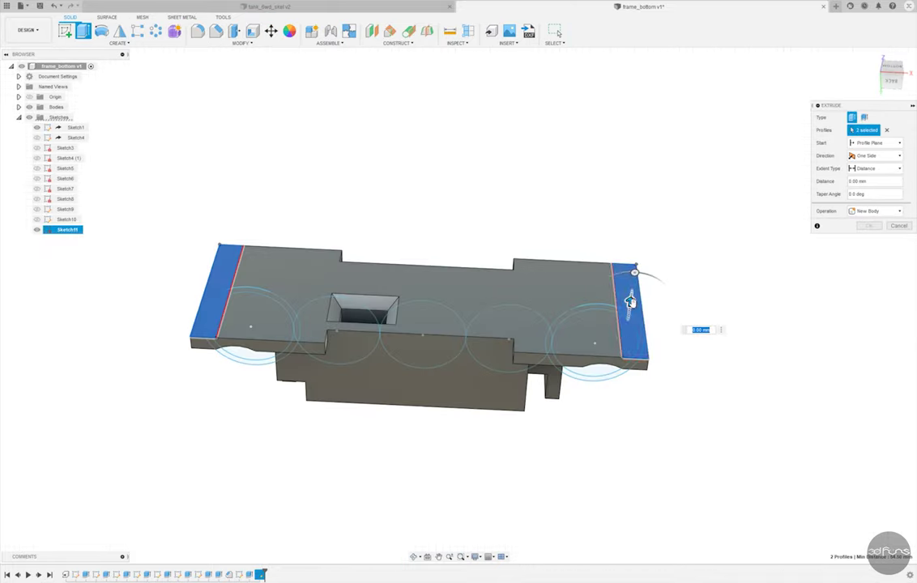
text(-35)
click(875, 167)
click(865, 183)
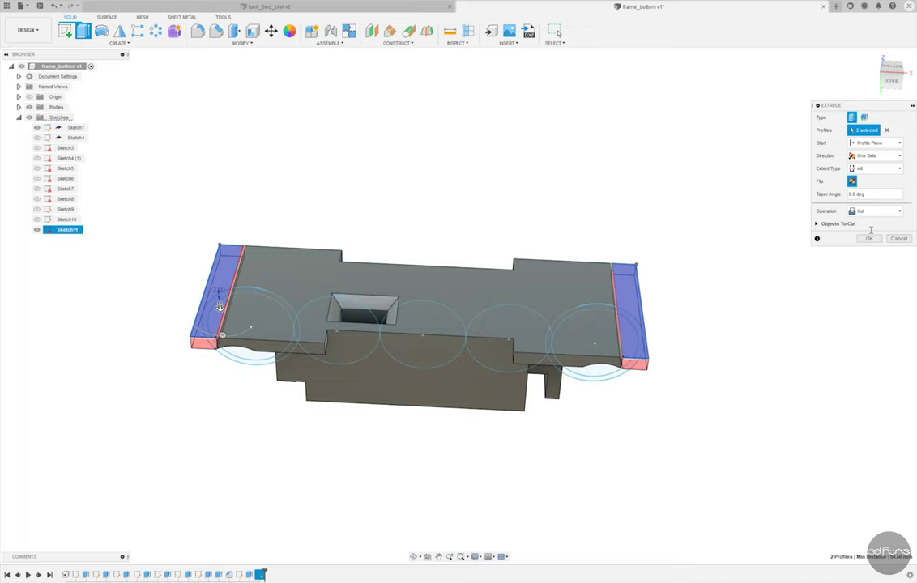
click(867, 238)
shift+middle_drag(756, 202, 448, 95)
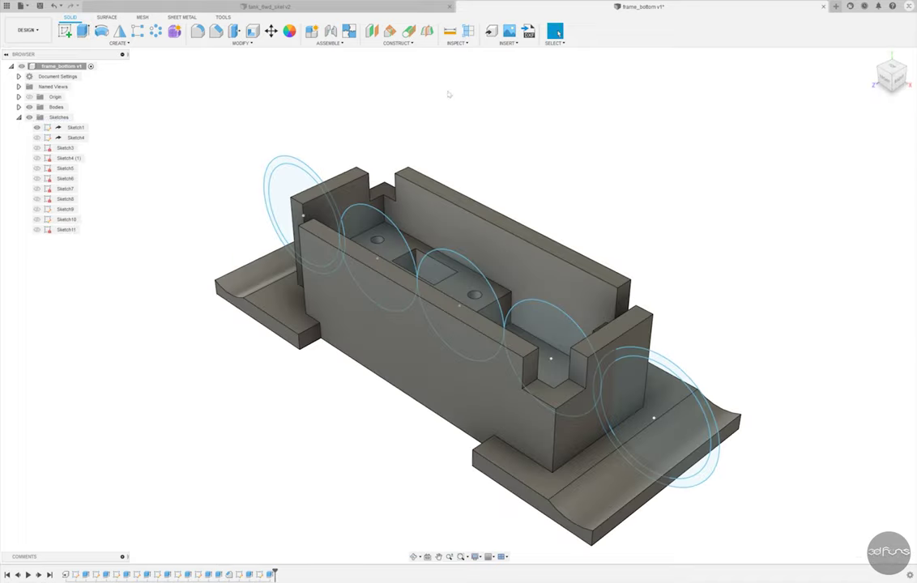
click(40, 6)
Step: Confirm the saved version, then draw a small rectangle and a thin rib rectangle on the inner floor
key(Return)
shift+middle_drag(193, 272, 603, 300)
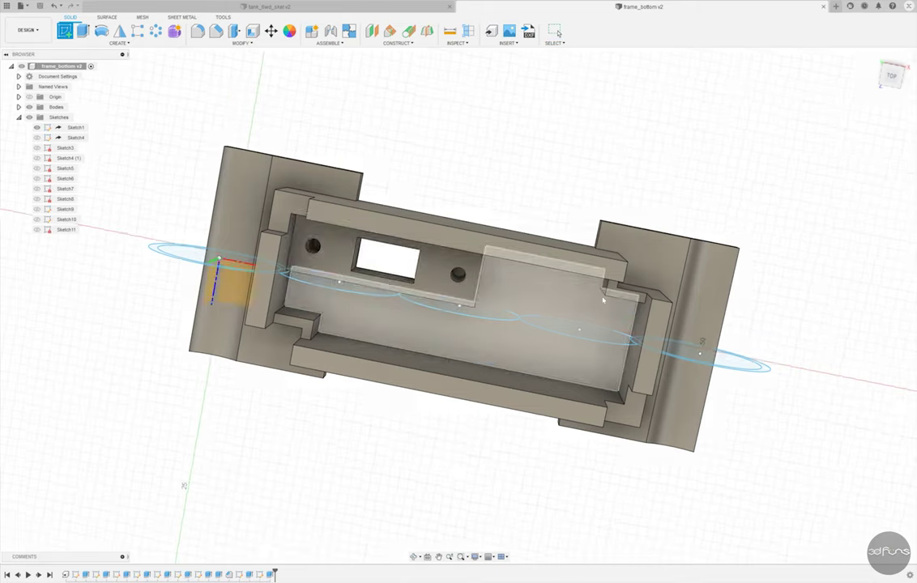
click(602, 300)
scroll(474, 358, up, 3)
scroll(474, 359, up, 1)
key(r)
click(221, 418)
click(247, 375)
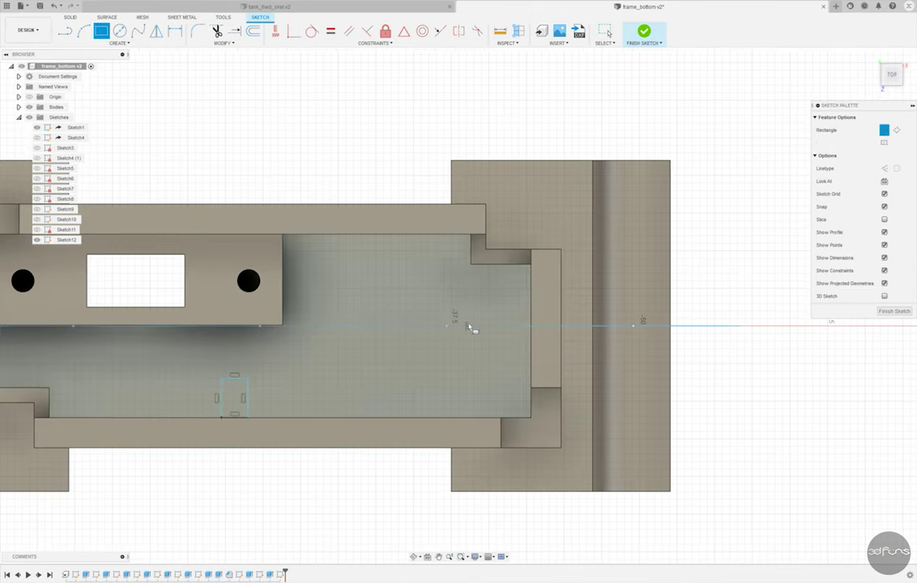
click(532, 320)
click(376, 332)
key(Escape)
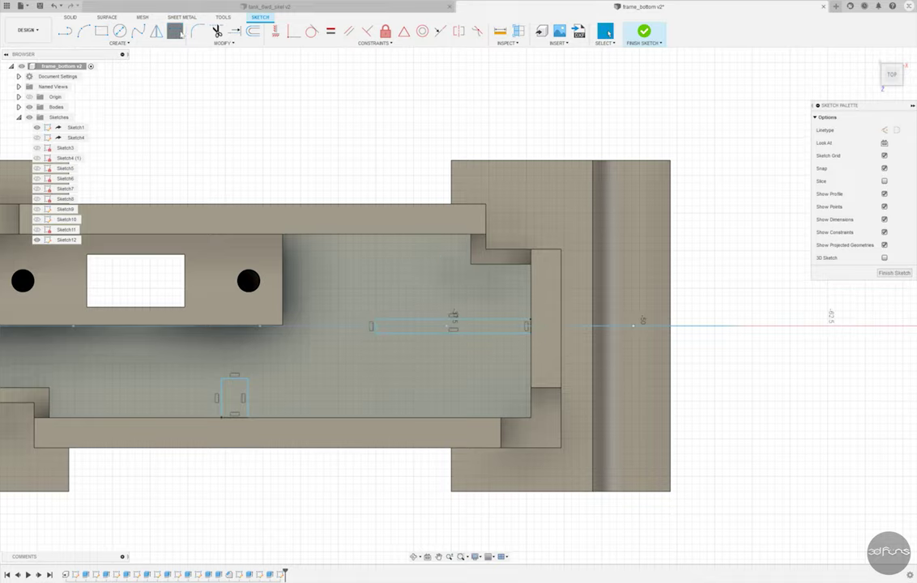
Step: Dimension the rib 5.50 mm from the wall, 13 mm long and 1.2 mm wide
key(d)
scroll(407, 377, up, 1)
click(427, 219)
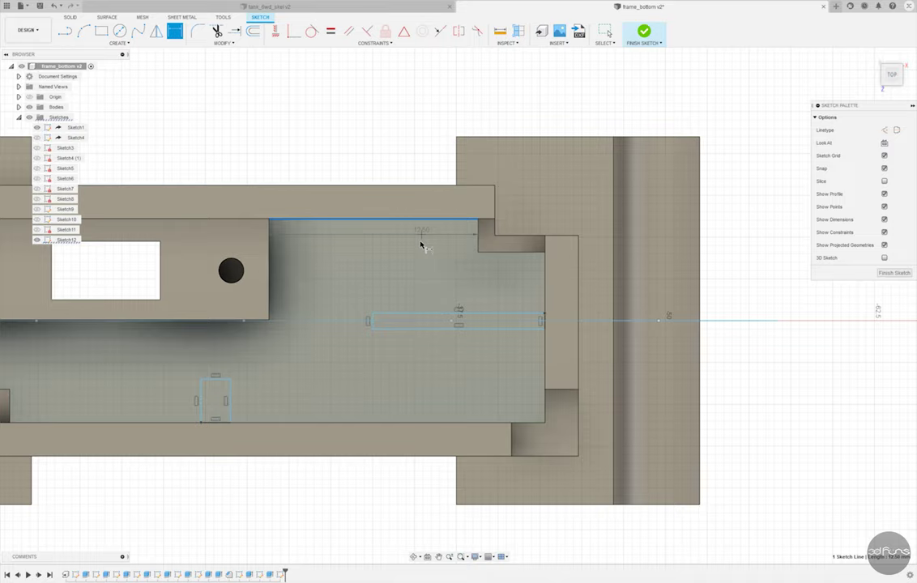
click(410, 313)
click(405, 285)
key(Return)
scroll(357, 320, up, 3)
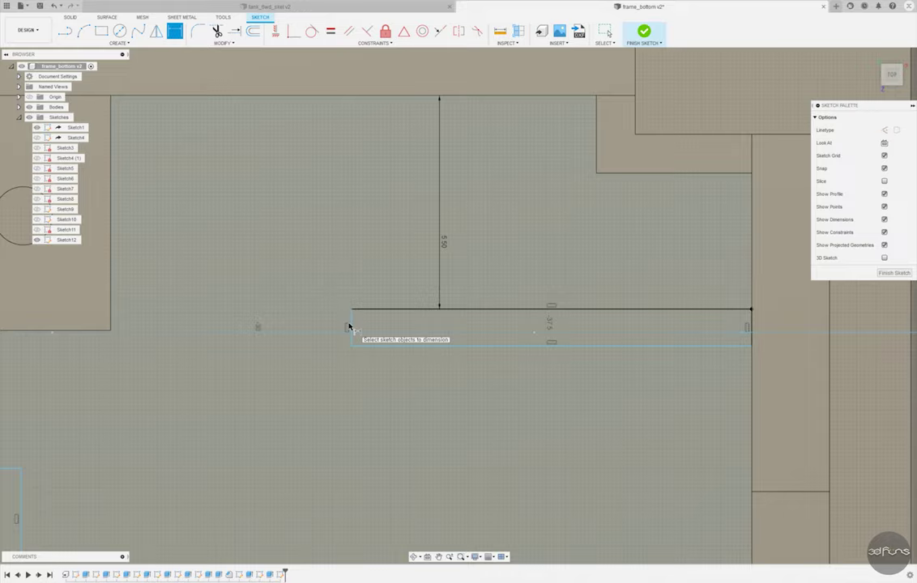
click(401, 346)
click(415, 378)
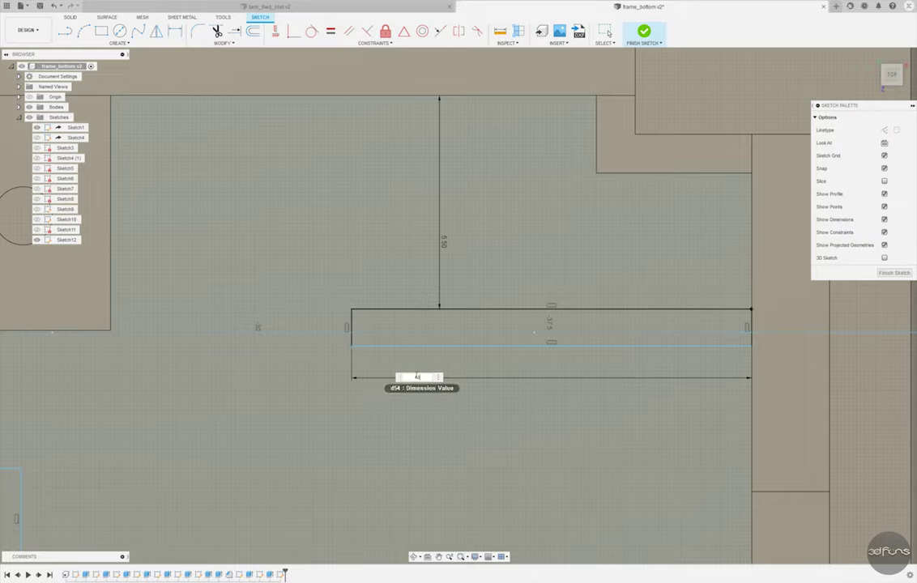
text(13)
key(Return)
click(245, 324)
click(206, 323)
text(1.2)
key(Return)
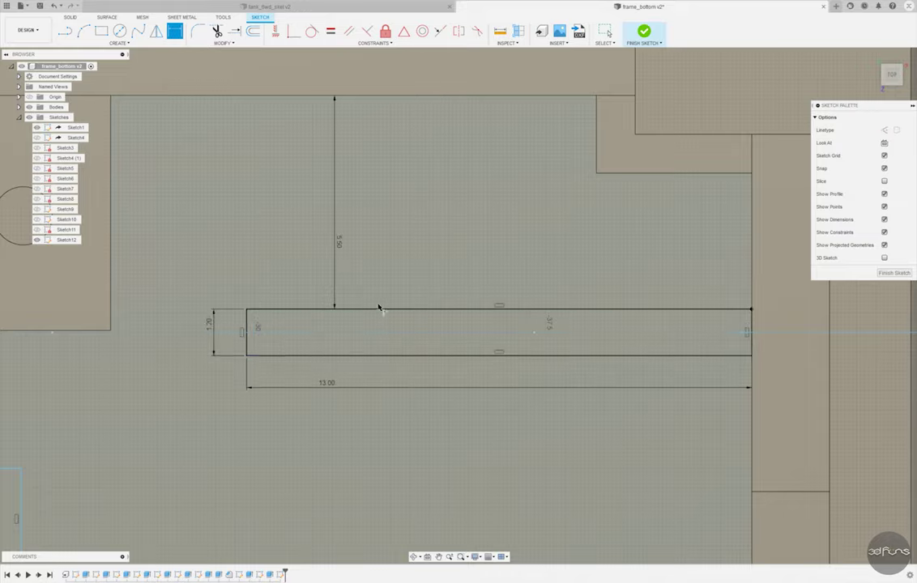
Step: Dimension the small rectangle 2 × 4 mm, placed 17 mm from the right end
scroll(287, 389, down, 3)
click(306, 346)
click(320, 371)
click(332, 368)
text(4)
key(Return)
scroll(324, 368, down, 2)
click(687, 366)
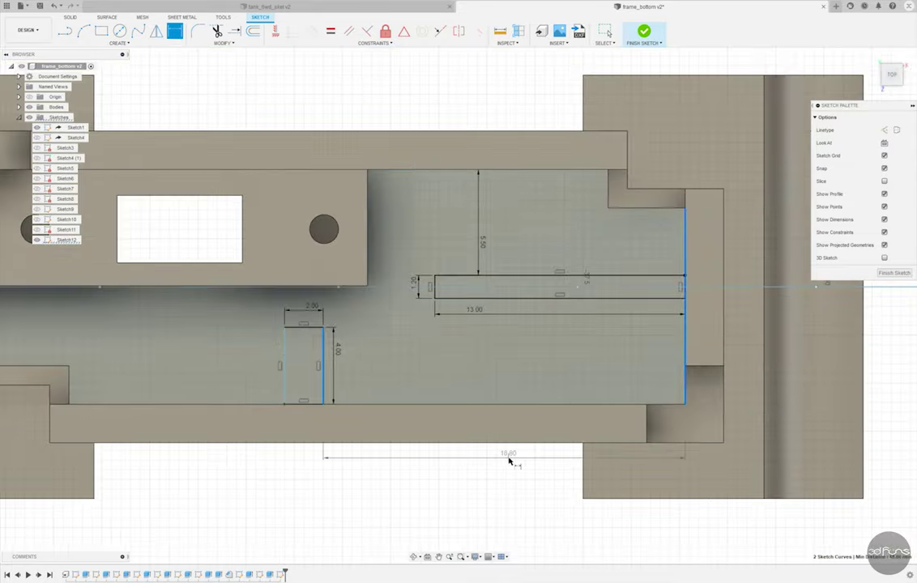
click(506, 478)
text(17)
key(Return)
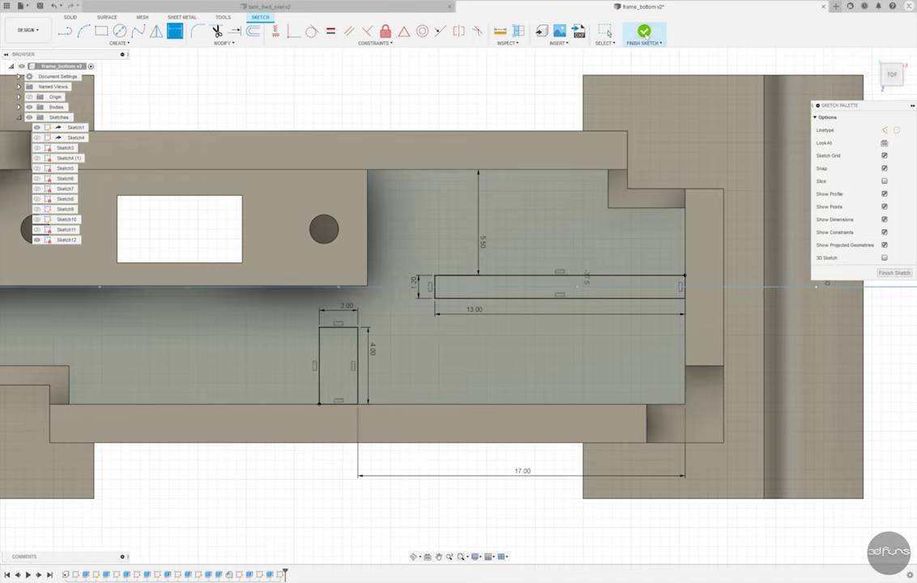
Step: Finish the rib sketch and start extruding the long rib rectangle
click(644, 32)
key(e)
scroll(511, 316, up, 3)
click(511, 316)
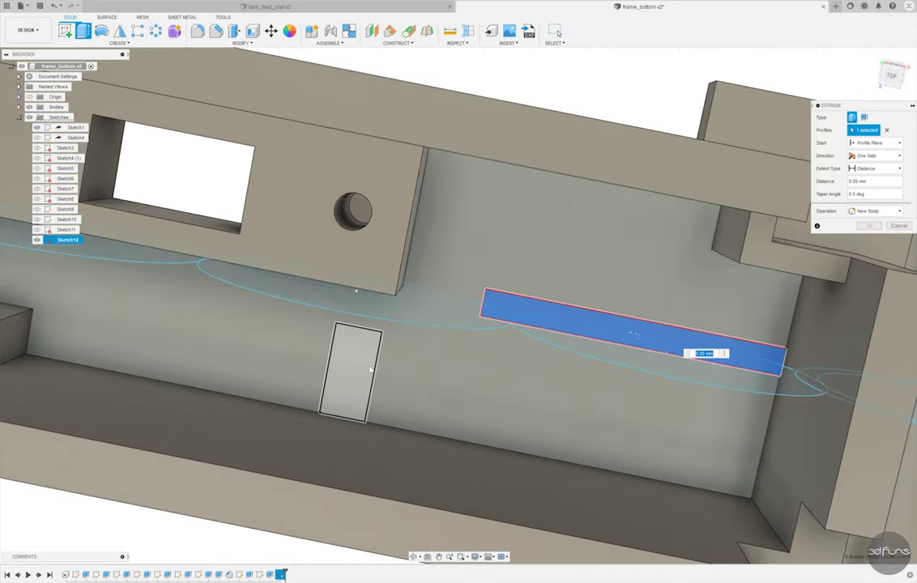
Step: Extrude the rib strip and small rectangle 5 mm as joined ribs, then sketch on the underside
click(350, 387)
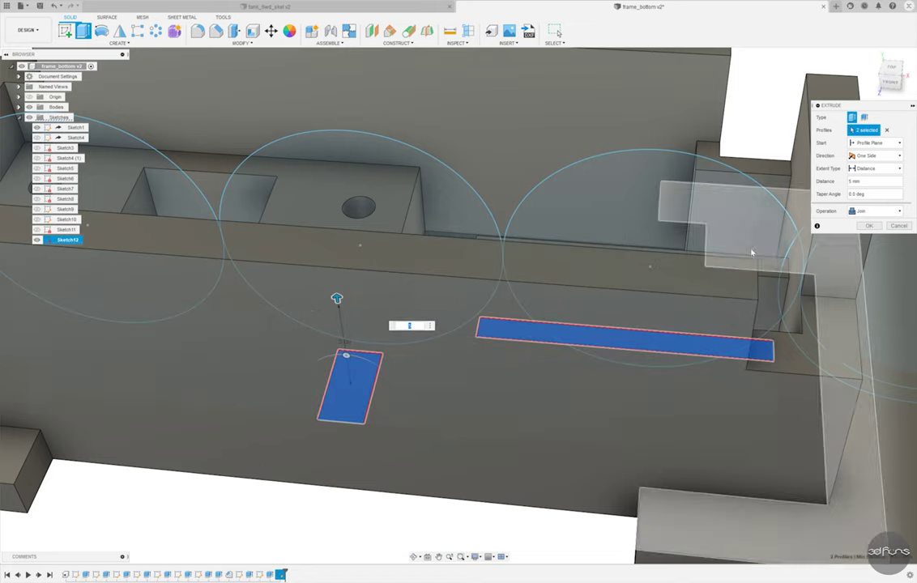
key(Return)
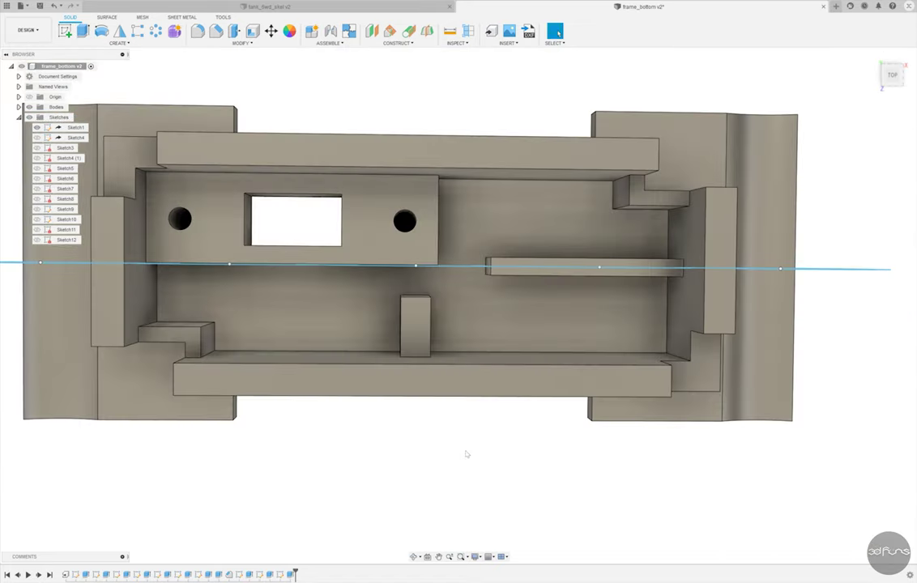
shift+middle_drag(420, 425, 382, 284)
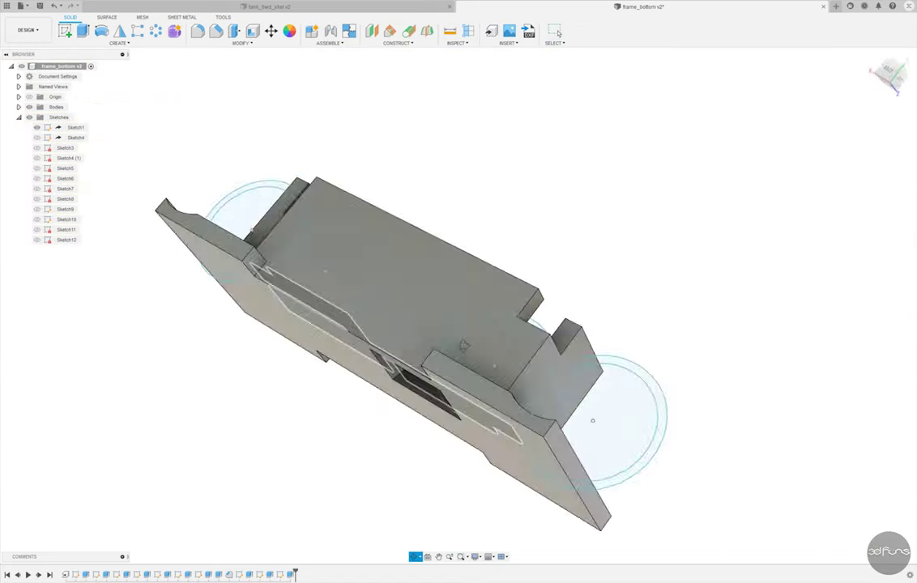
click(382, 284)
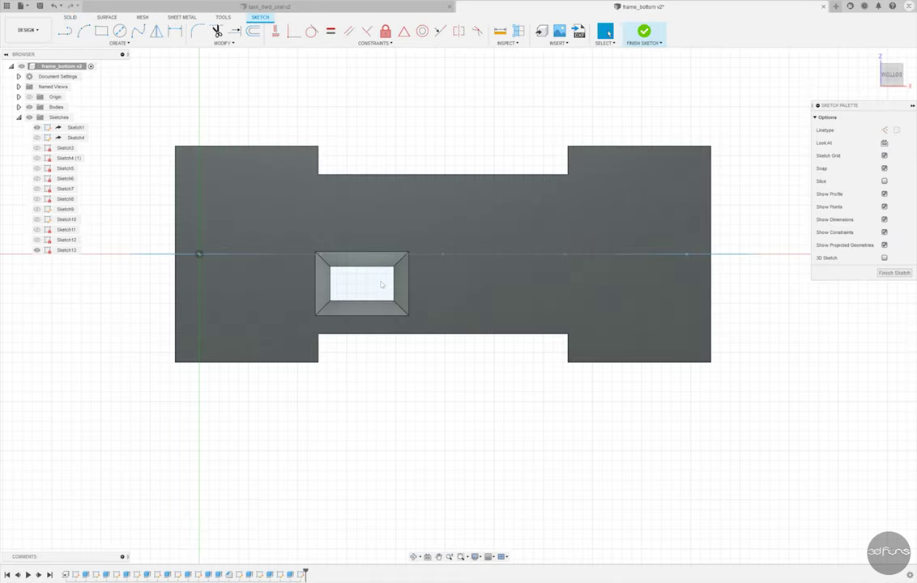
Step: Draw two small tab rectangles along the underside's upper edge
shift+middle_drag(382, 284, 528, 140)
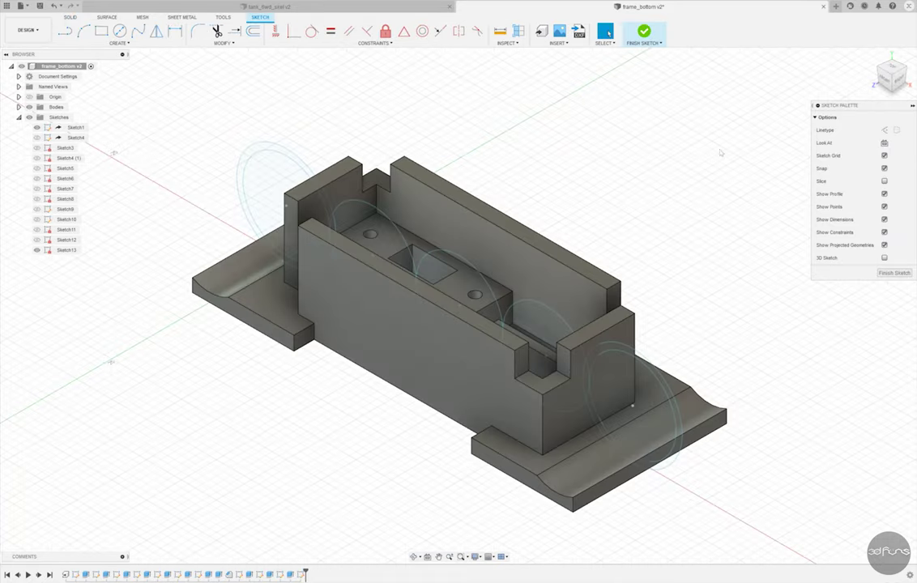
key(Escape)
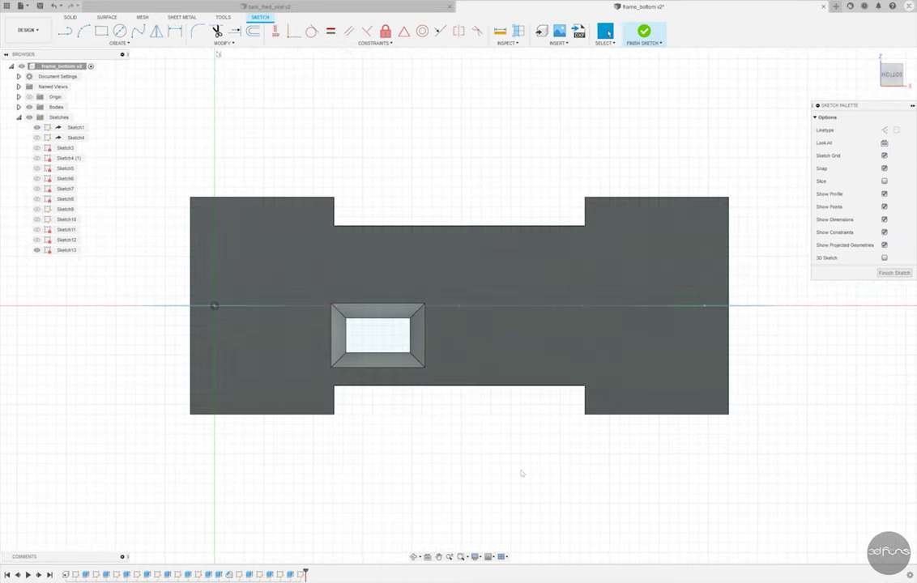
scroll(486, 400, up, 2)
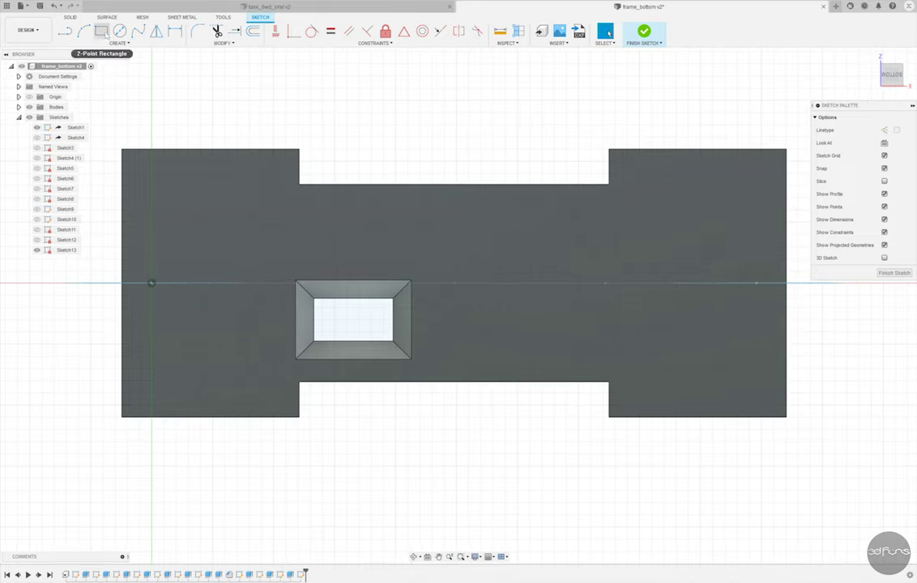
click(101, 31)
click(328, 187)
click(387, 169)
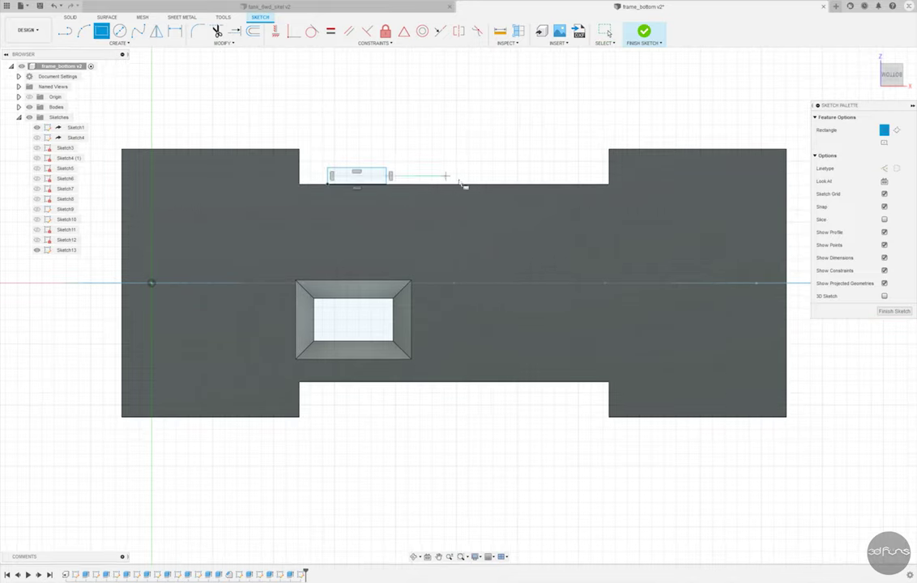
click(508, 186)
click(562, 169)
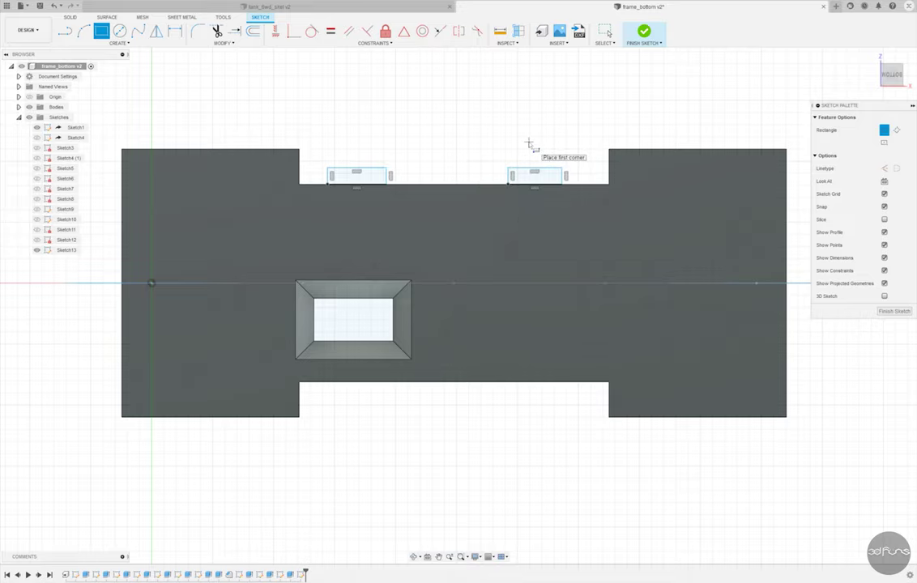
Step: Dimension the left tab rectangle 3.00 mm wide and 1.50 mm high
key(d)
click(355, 170)
click(353, 153)
key(Return)
scroll(353, 166, up, 3)
click(354, 180)
click(322, 174)
text(1.5)
key(Return)
scroll(428, 188, down, 4)
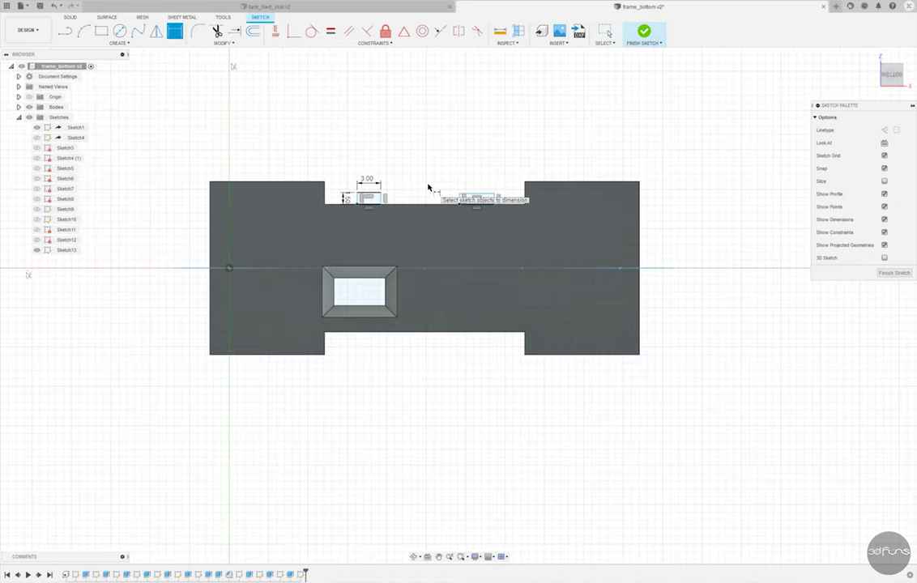
click(119, 42)
mouse_move(89, 195)
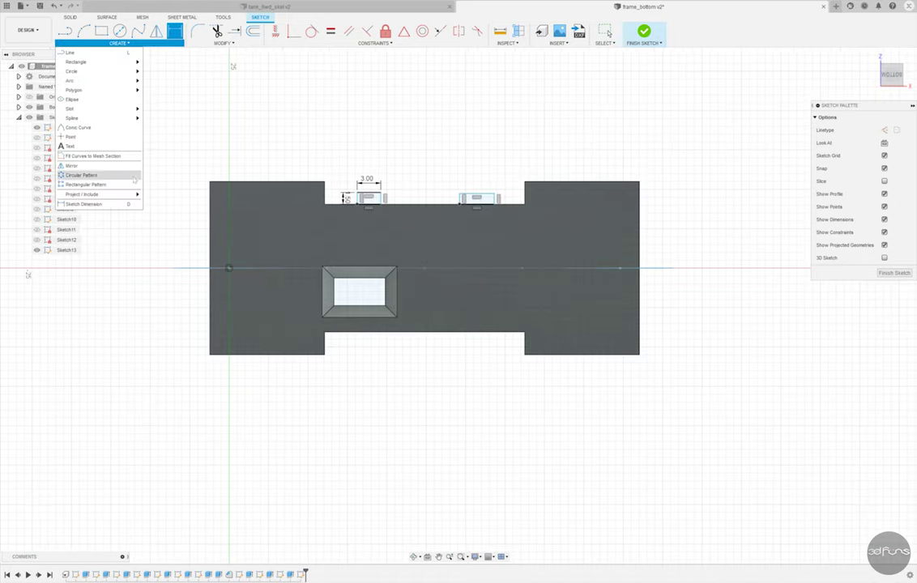
Step: Project the part body into the tab sketch
click(154, 193)
shift+middle_drag(177, 204, 414, 324)
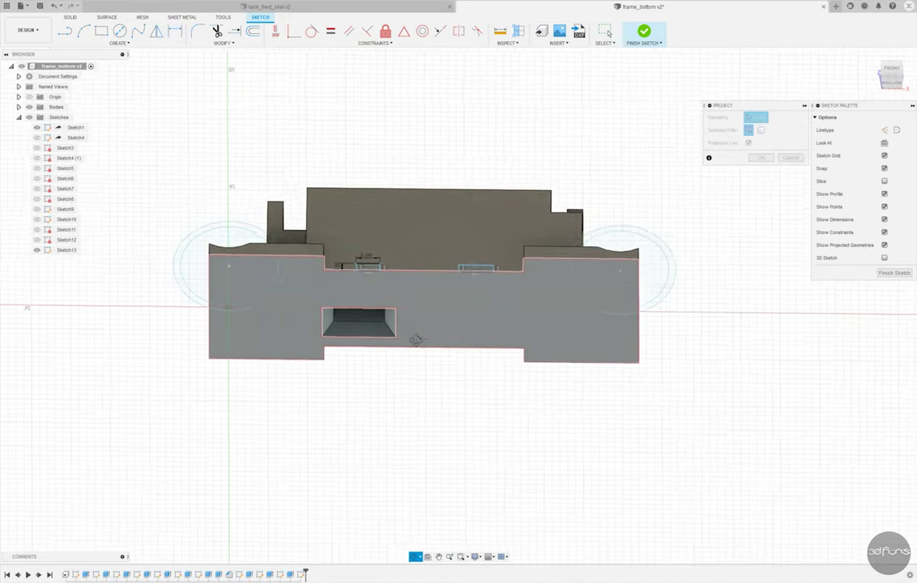
click(461, 292)
click(761, 157)
scroll(394, 318, up, 3)
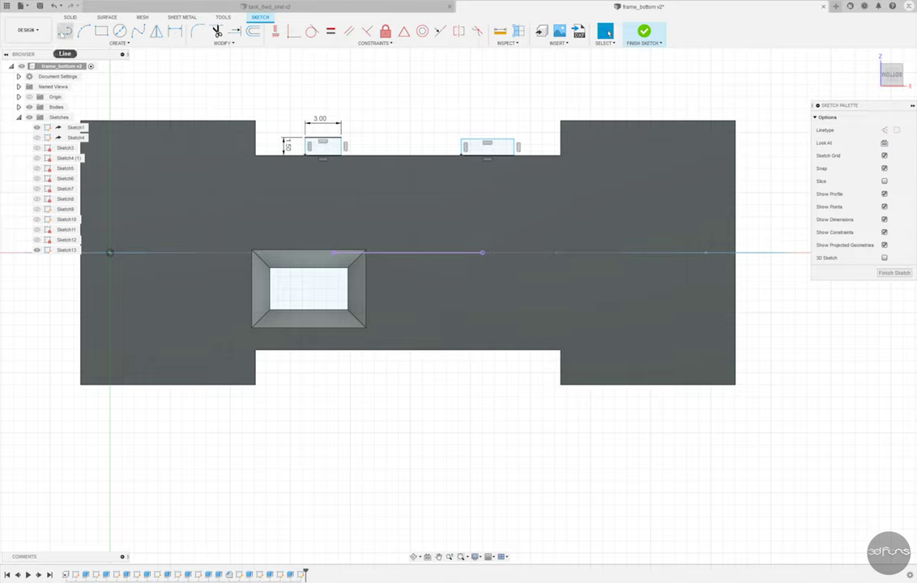
Step: Draw two 5 mm vertical construction lines from the projected centre line
click(62, 33)
click(333, 254)
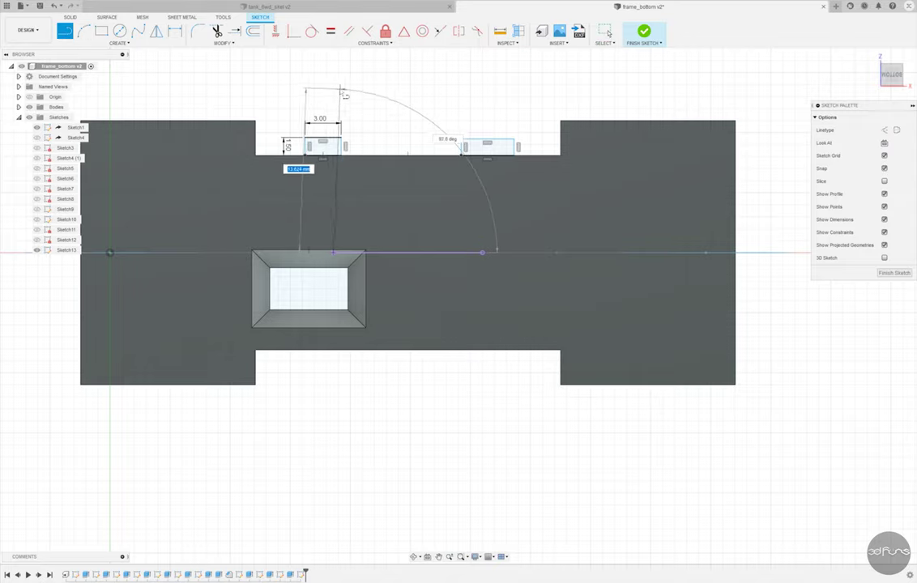
text(15)
key(Return)
key(Escape)
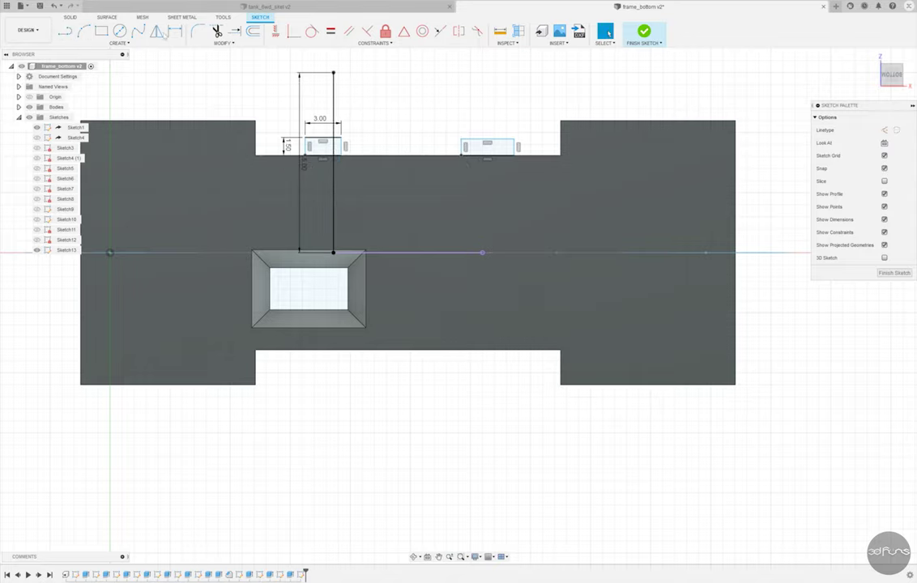
double_click(305, 169)
text(5)
key(Return)
click(65, 32)
click(486, 256)
text(5)
key(Return)
key(Escape)
shift+click(332, 218)
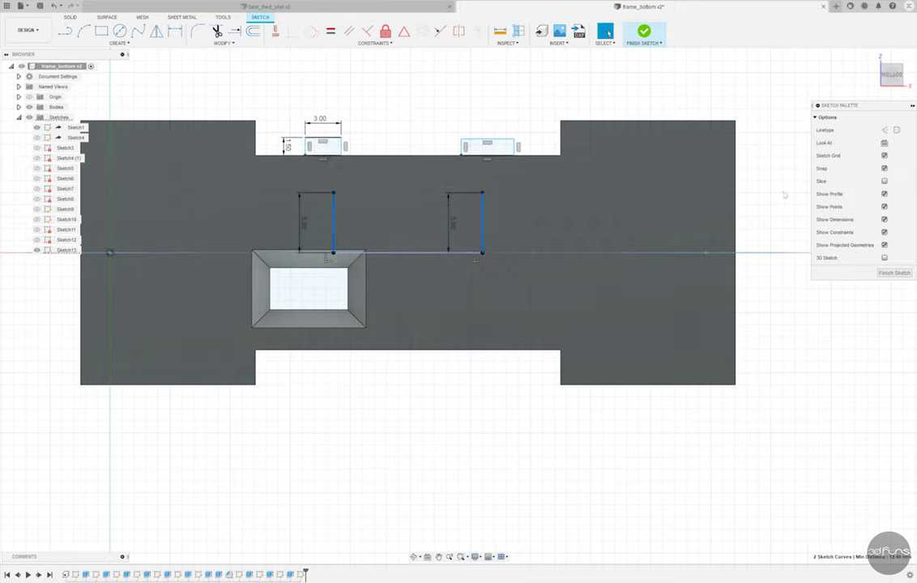
key(x)
scroll(324, 182, up, 2)
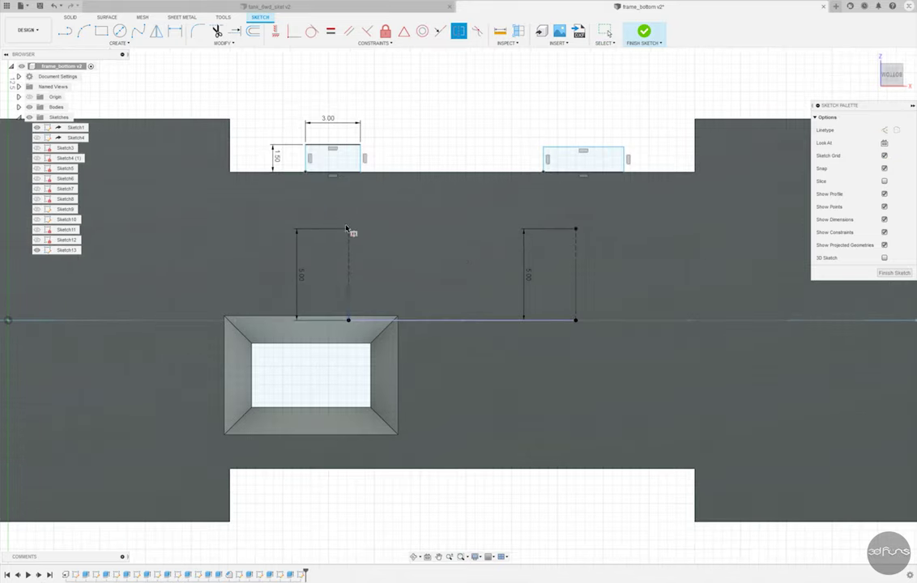
Step: Center each tab rectangle on its construction line and make both rectangles equal
click(360, 172)
click(349, 254)
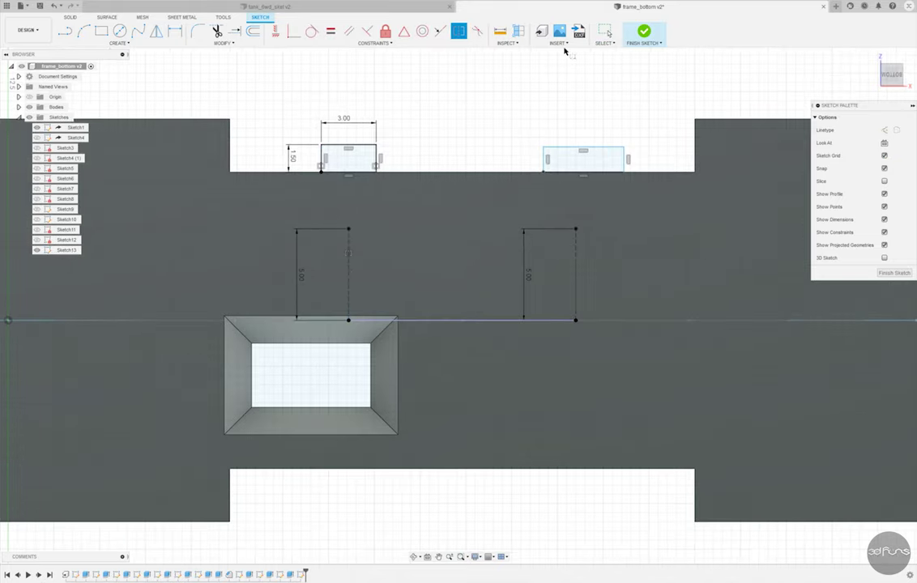
click(543, 172)
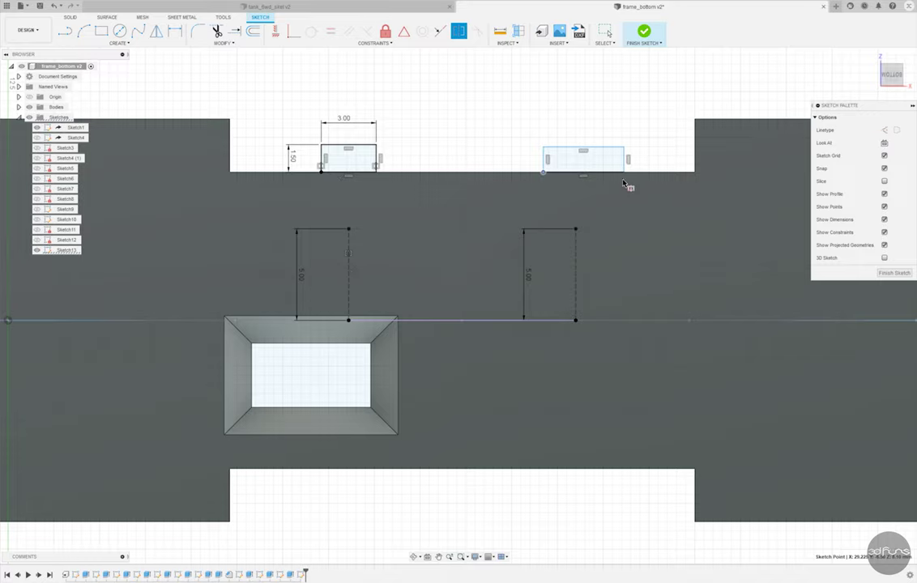
click(574, 256)
click(331, 33)
click(336, 147)
click(567, 148)
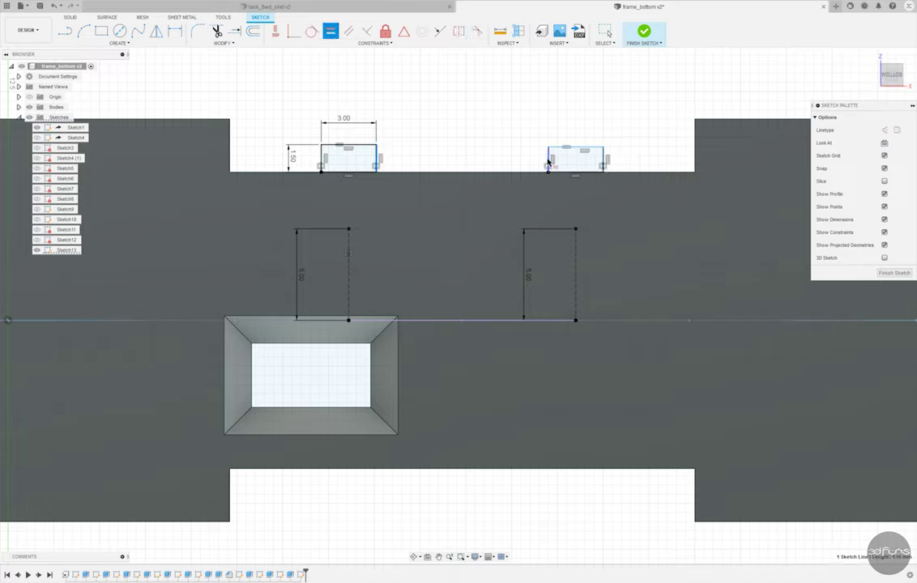
Step: Mirror both tab rectangles across the projected centre line and finish the sketch
key(Escape)
drag(307, 102, 628, 207)
click(156, 31)
click(742, 129)
click(498, 325)
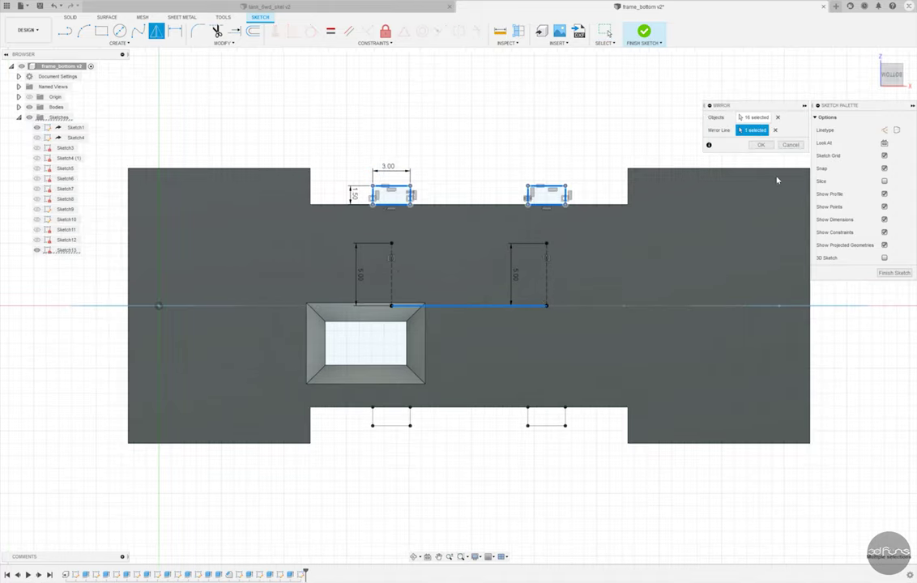
click(759, 145)
click(644, 33)
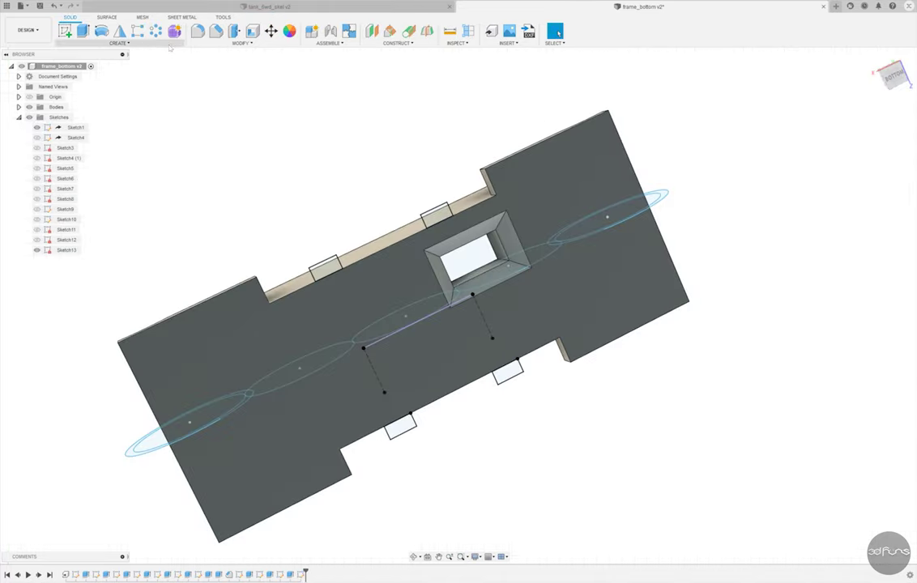
Step: Extrude all four tab rectangles -5 mm, joined to the part
key(e)
click(324, 269)
click(436, 213)
click(400, 425)
click(507, 371)
shift+middle_drag(507, 371, 524, 358)
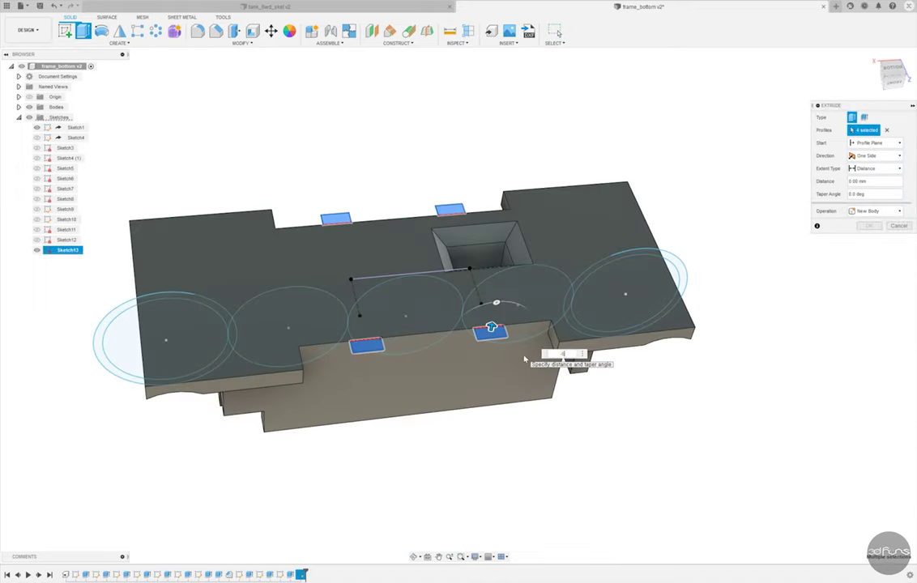
text(-5)
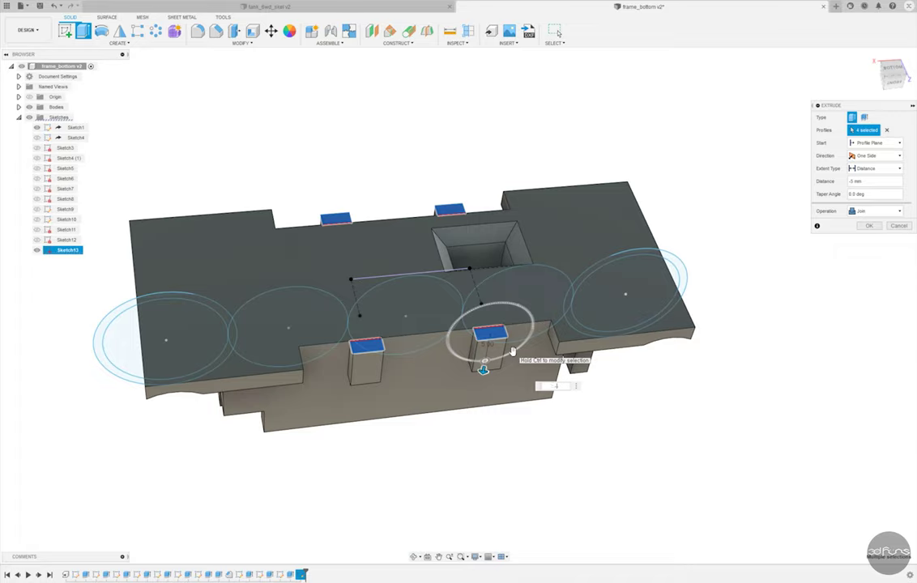
shift+middle_drag(738, 209, 739, 168)
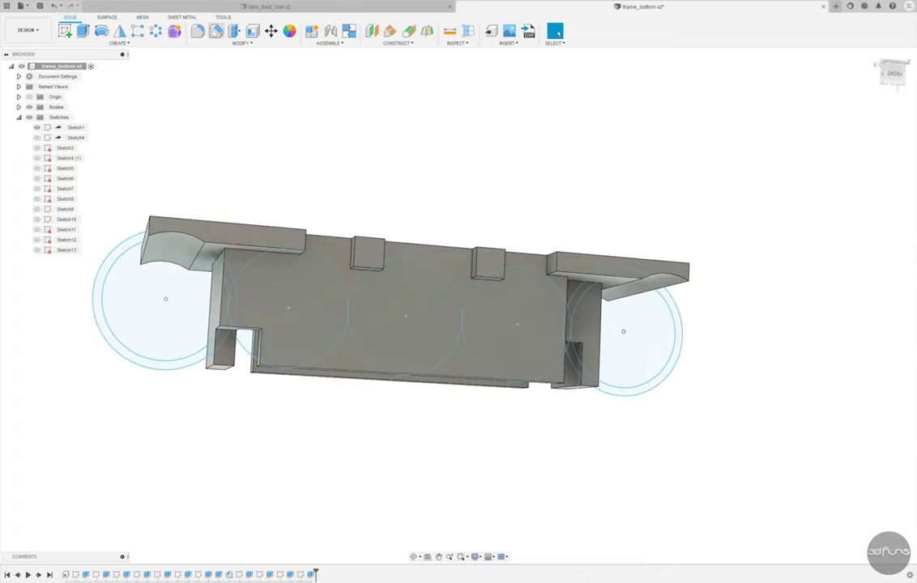
click(216, 31)
Step: Chamfer the outer edges of the four tabs by 1.5 mm
scroll(365, 280, up, 5)
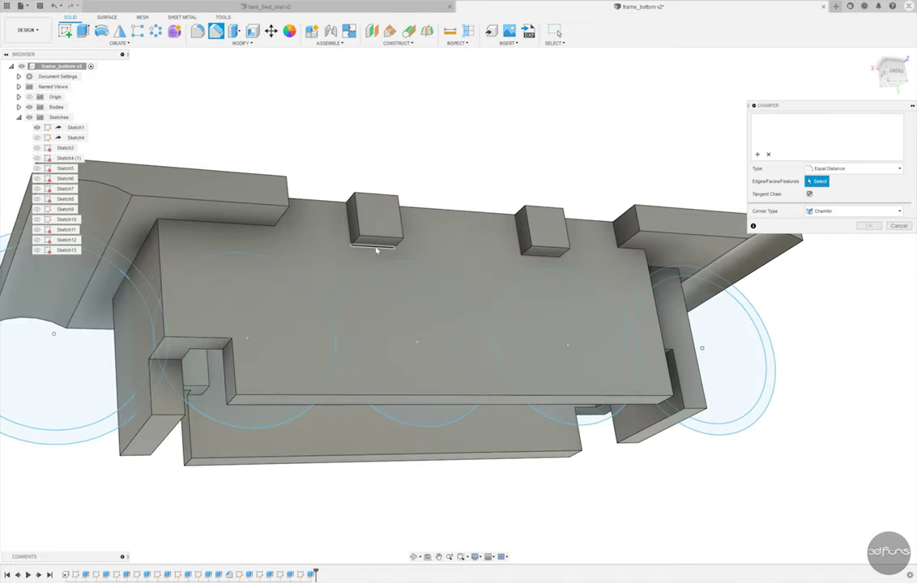
click(374, 247)
click(536, 258)
shift+middle_drag(392, 251, 477, 323)
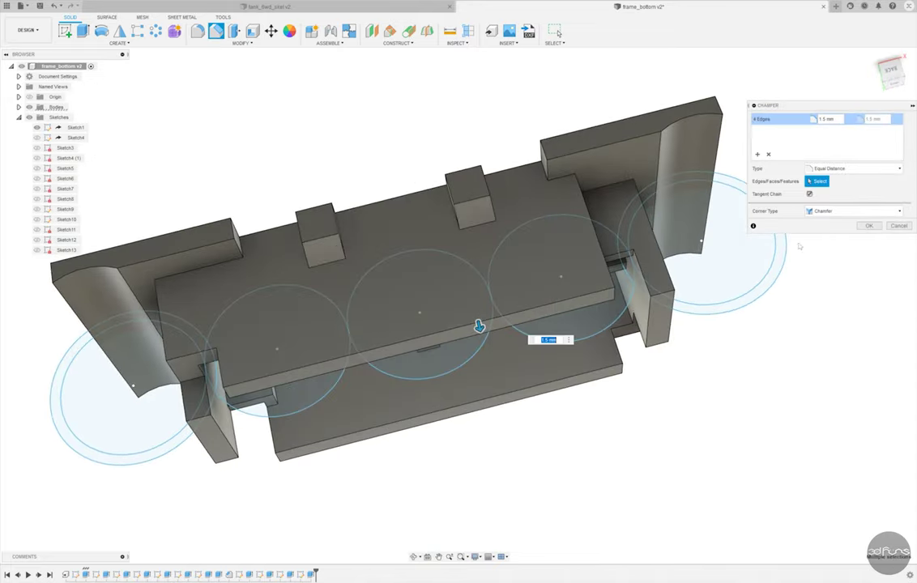
key(Return)
Step: Hide Sketch1's circles and save a new version of the design
click(36, 128)
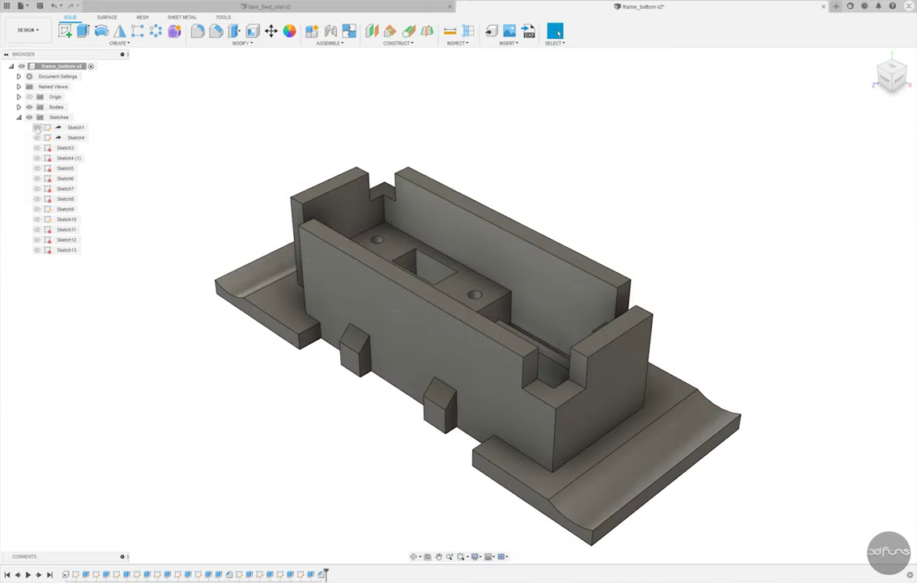
key(ctrl+s)
click(375, 303)
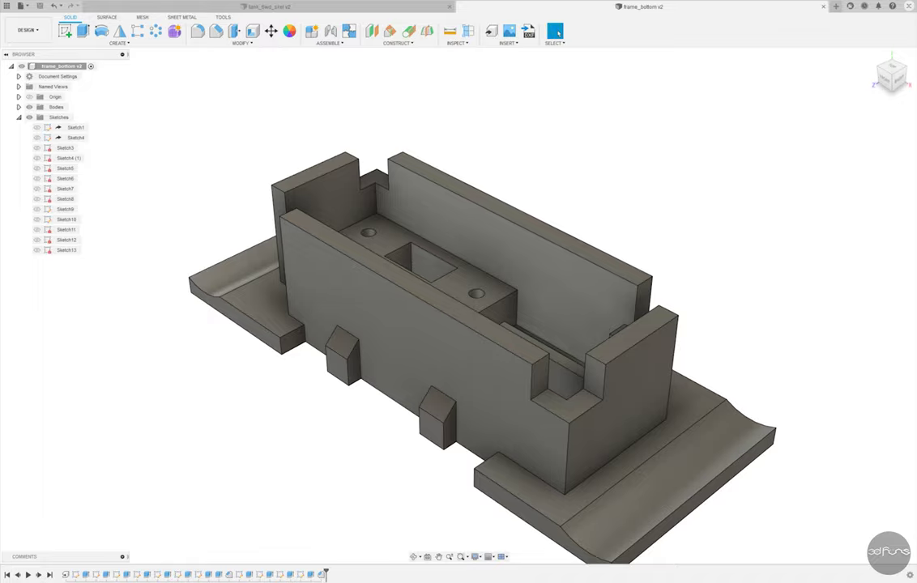